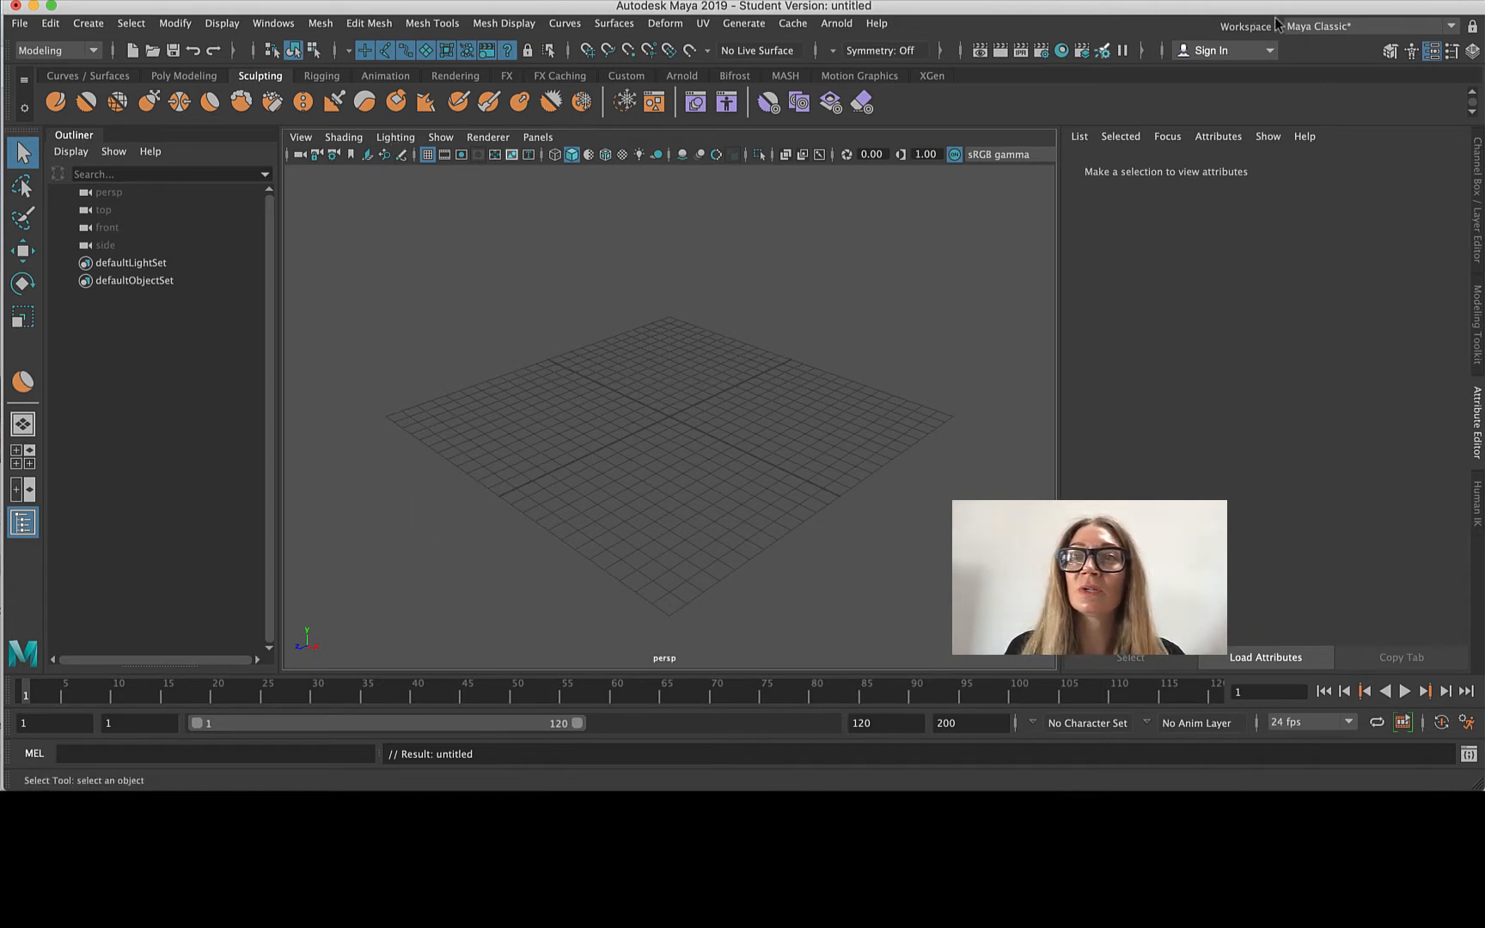
Reset the current Maya Classic workspace to its default layout.
{"action": "left_click", "coordinate": [1452, 27]}
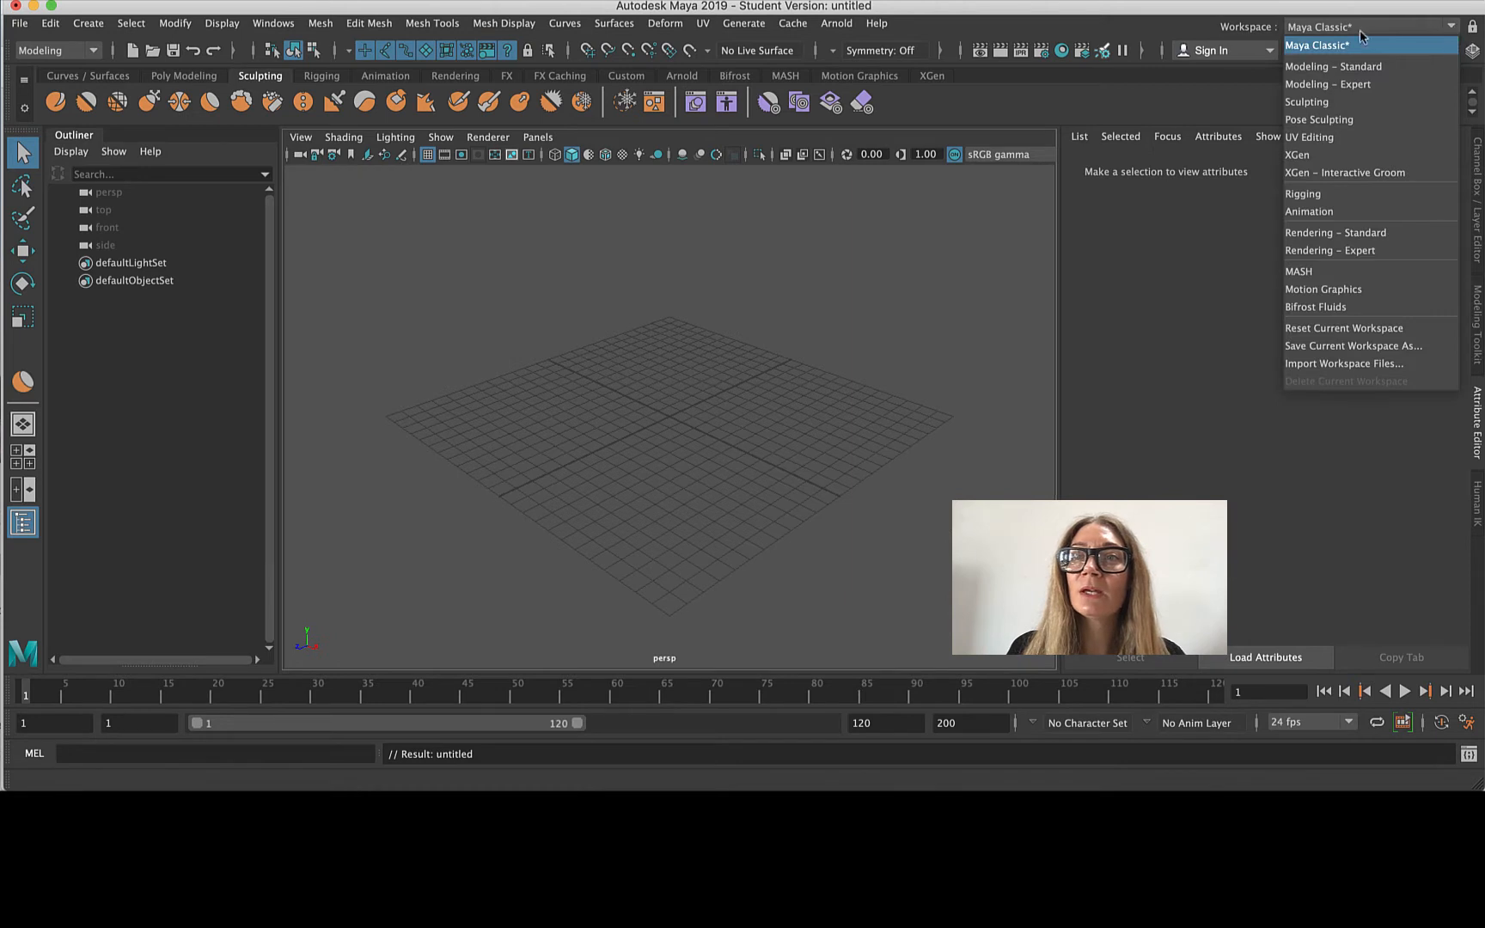
{"action": "left_click", "coordinate": [1345, 49]}
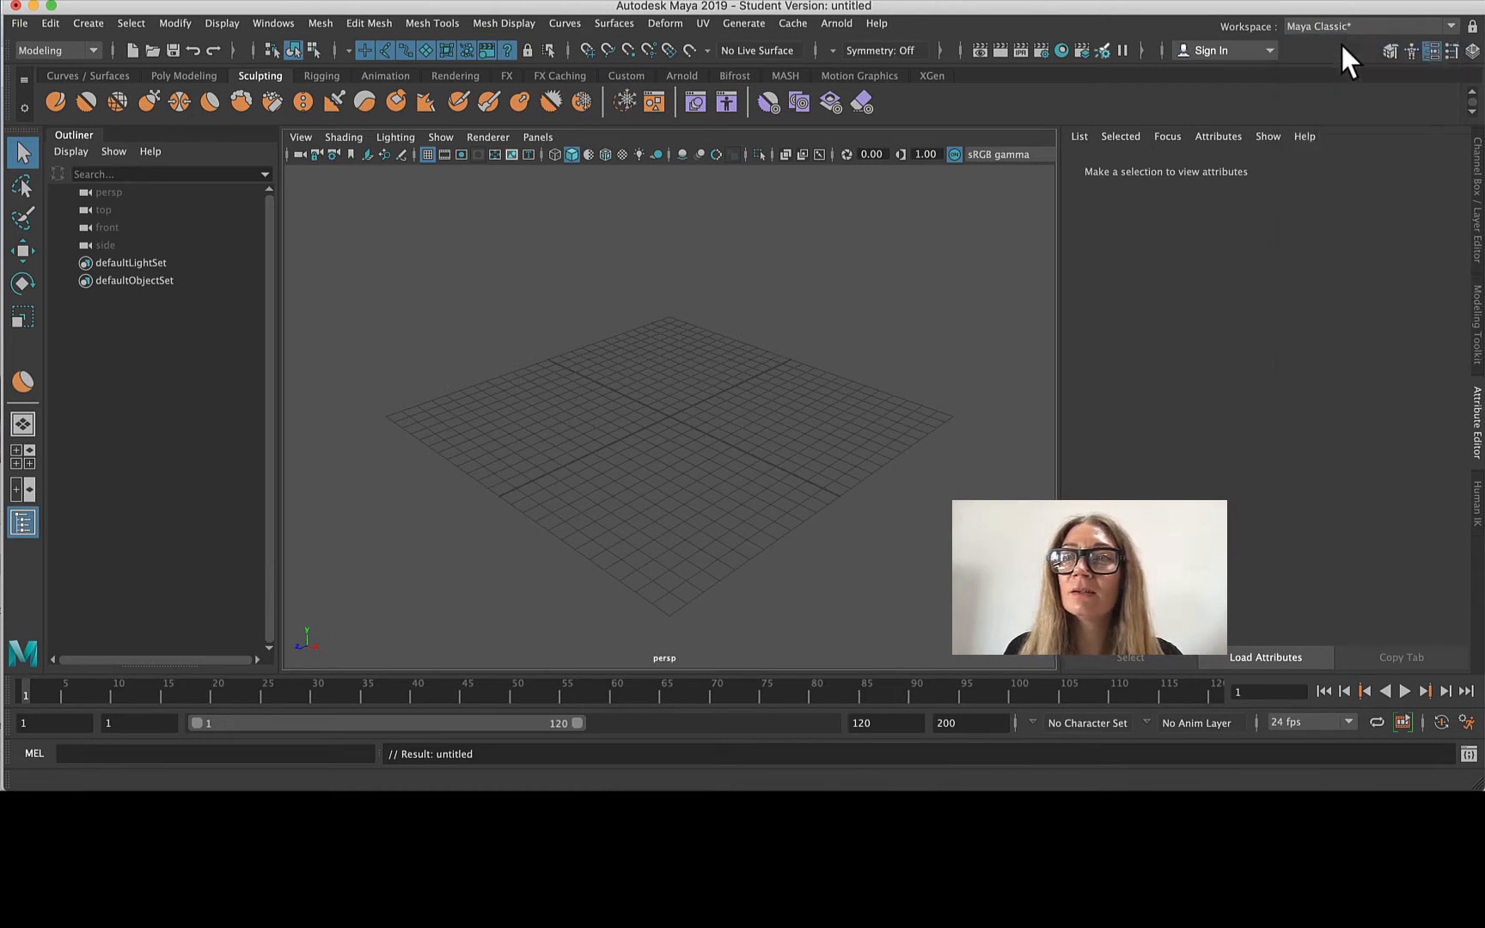
{"action": "left_click", "coordinate": [1449, 29]}
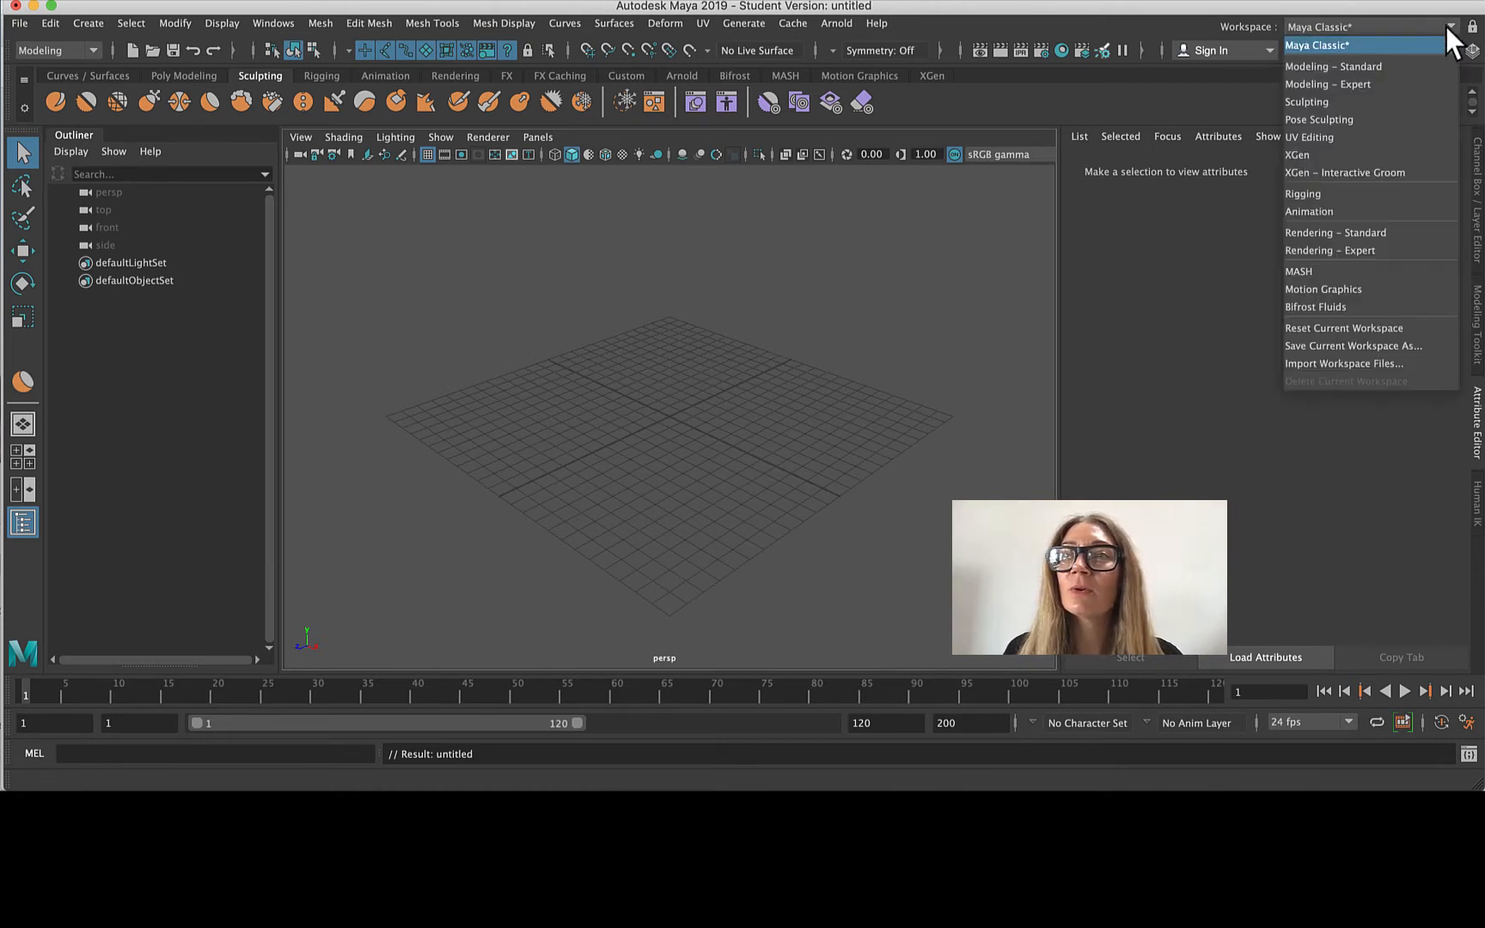
{"action": "left_click", "coordinate": [1371, 329]}
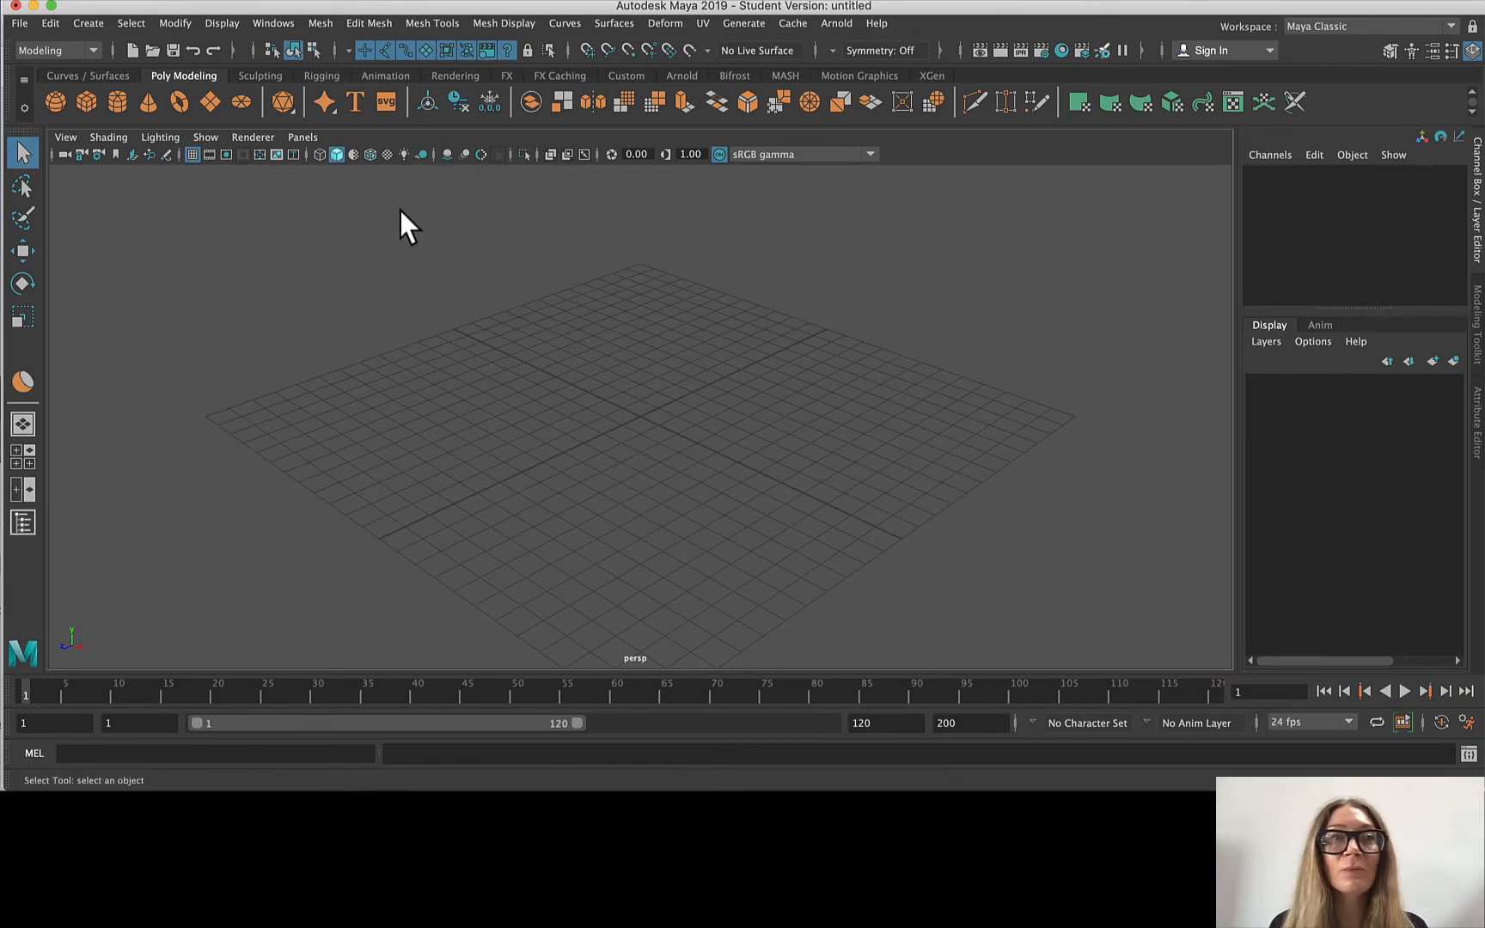
Begin saving the scene under a new name and browse to the Documents/maya/projects folder.
{"action": "left_click", "coordinate": [17, 23]}
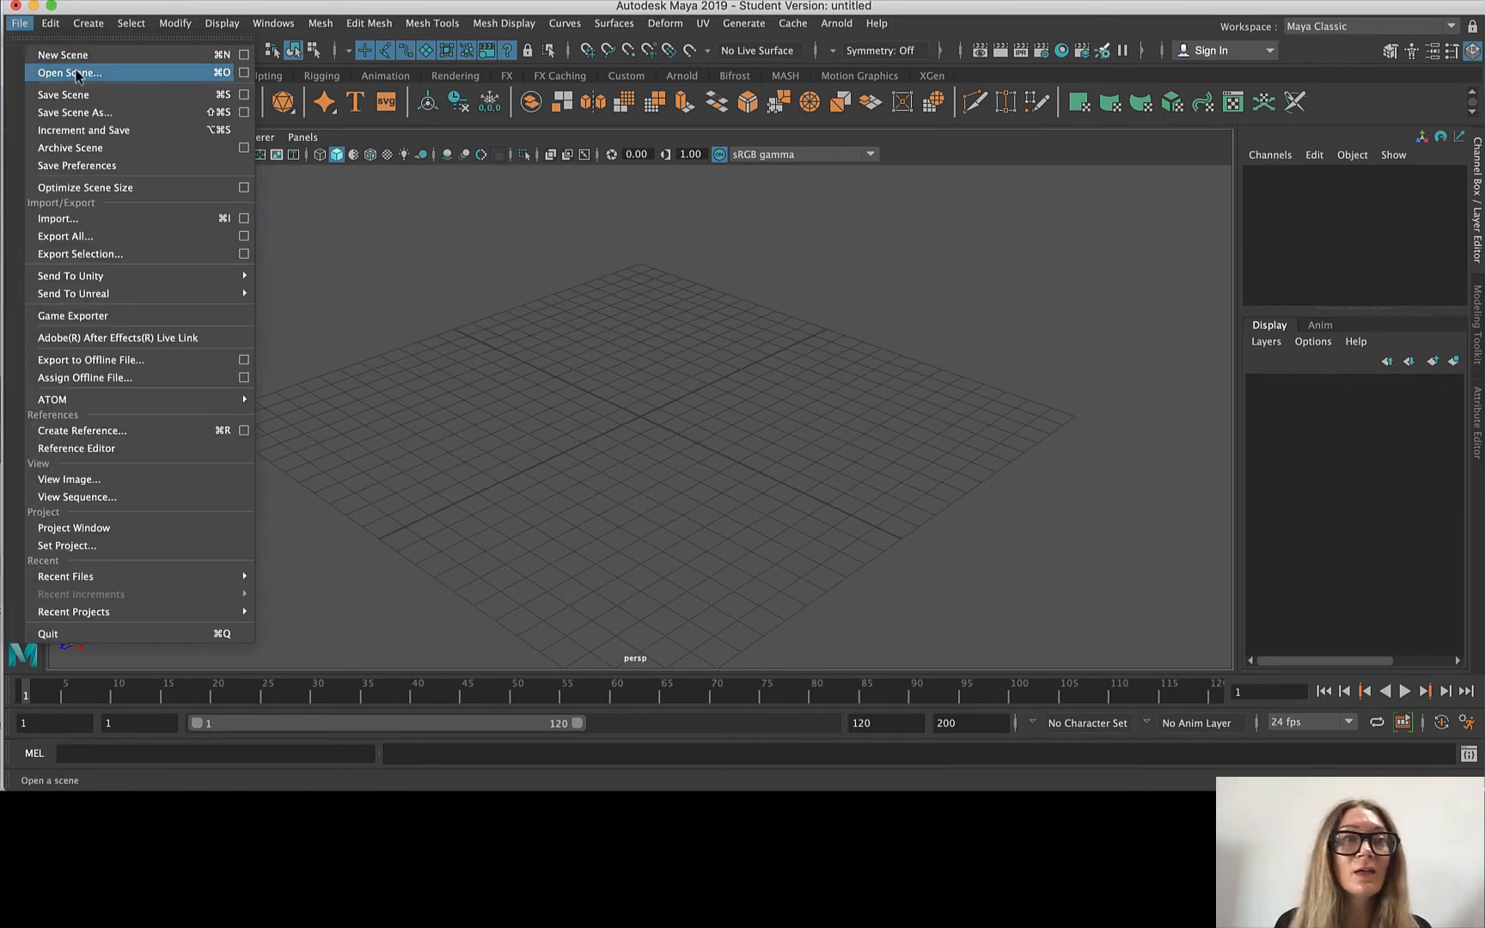
{"action": "left_click", "coordinate": [73, 113]}
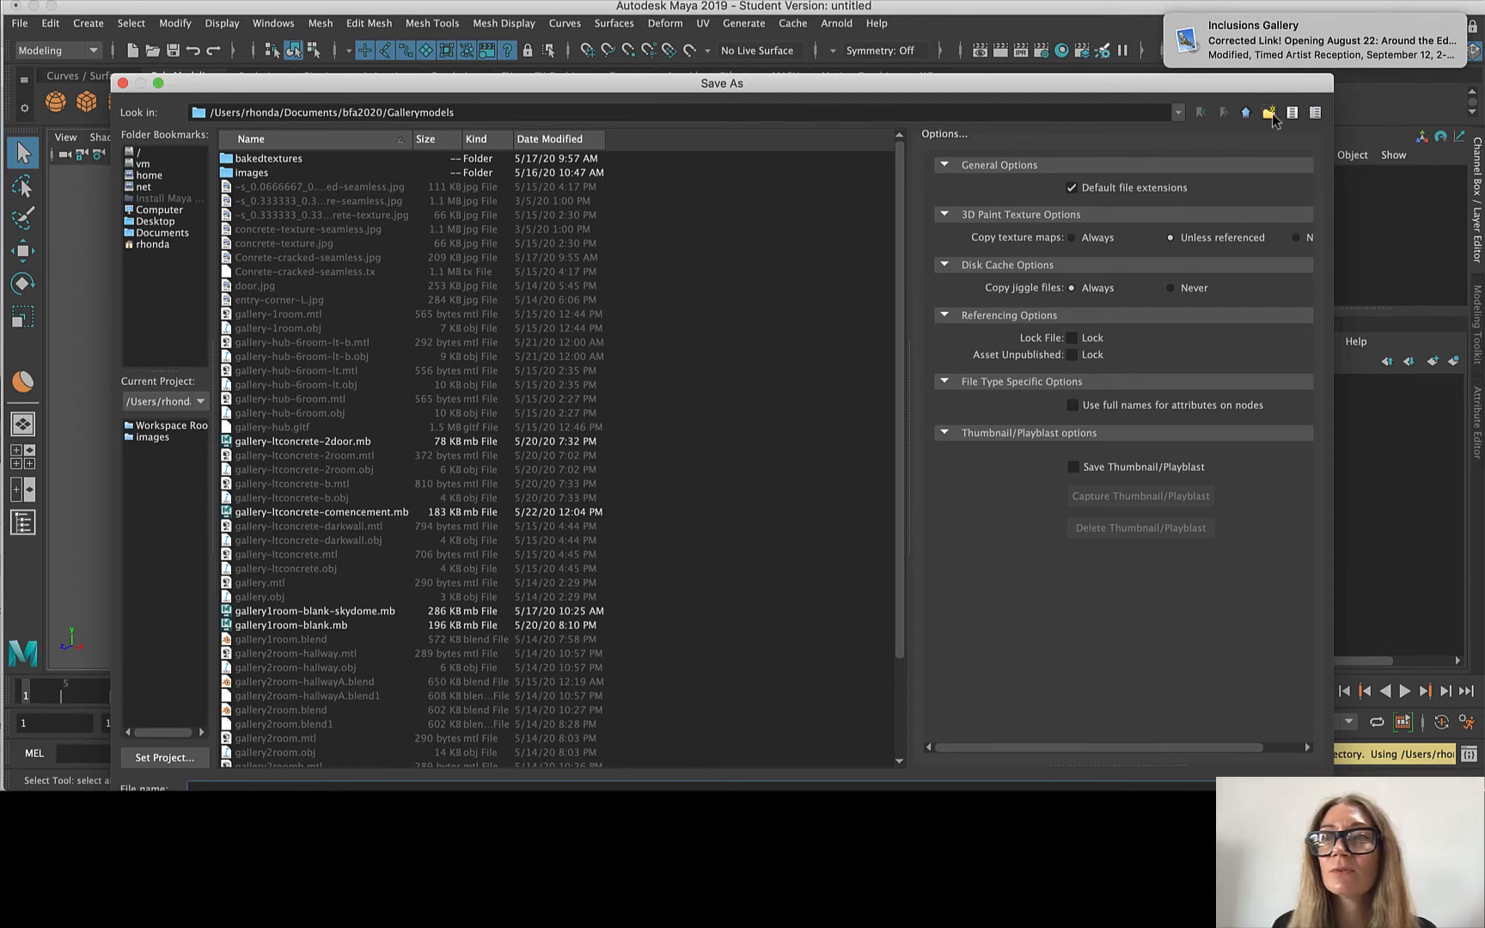
{"action": "left_click", "coordinate": [1247, 113]}
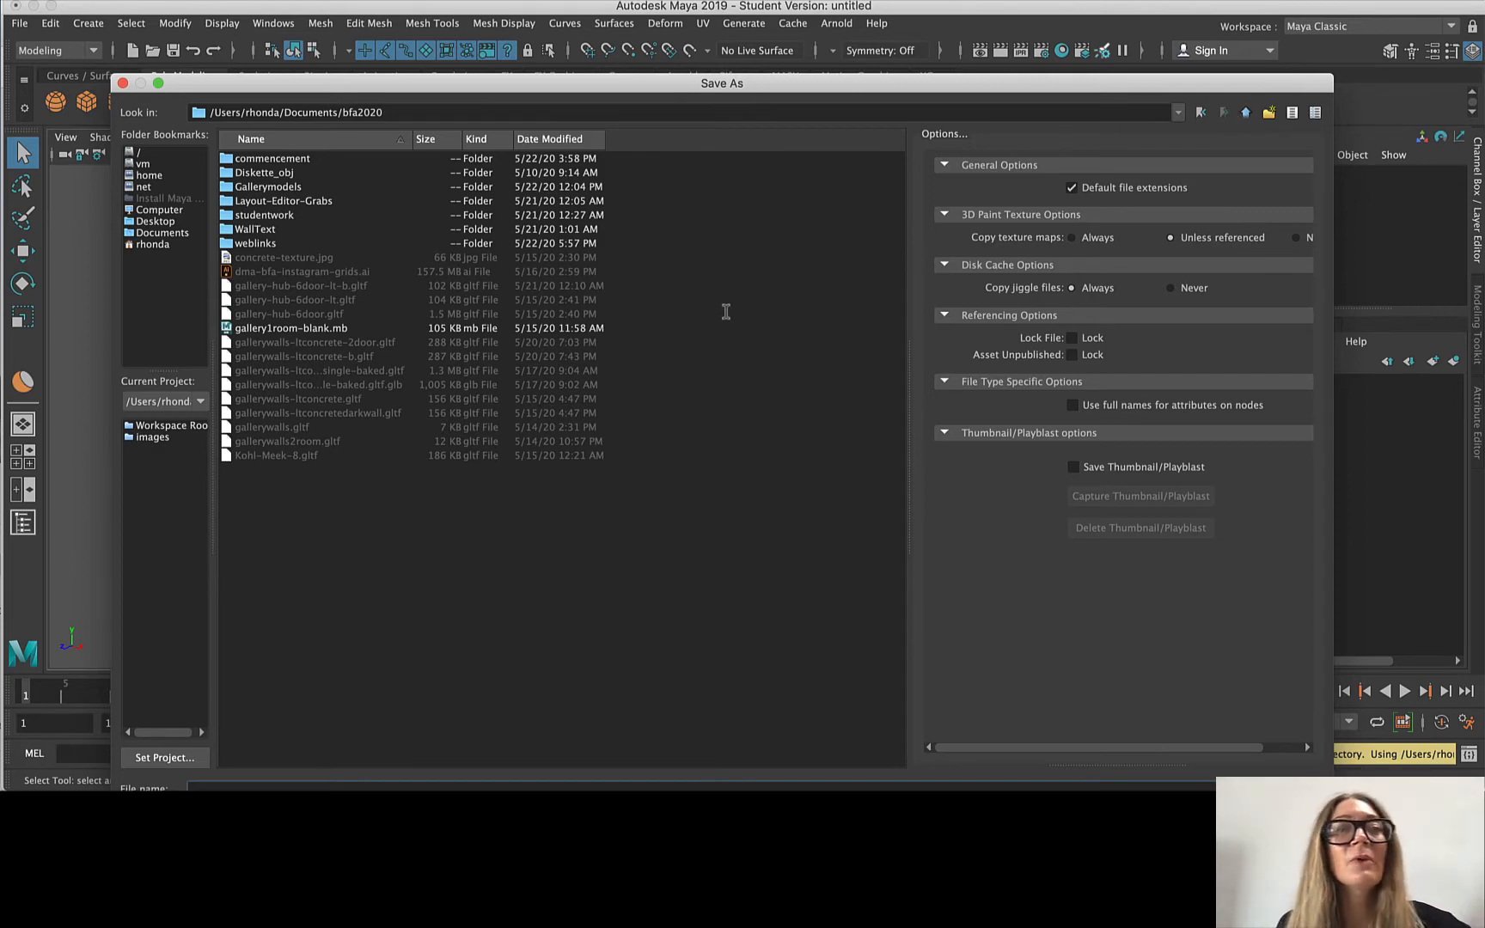
{"action": "left_click", "coordinate": [160, 234]}
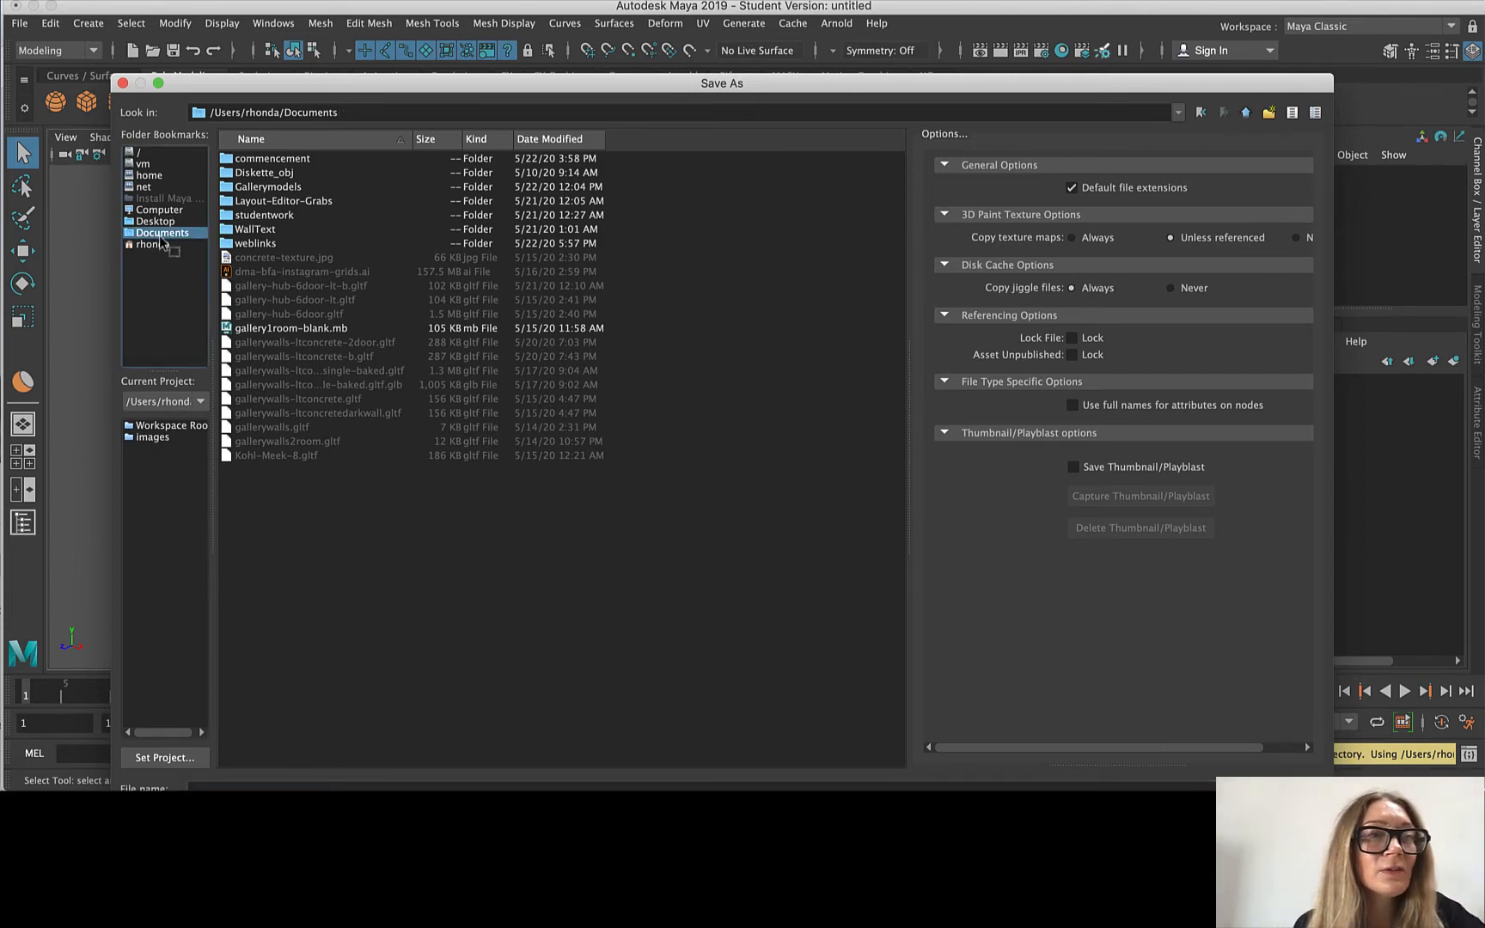
{"action": "left_click", "coordinate": [257, 386]}
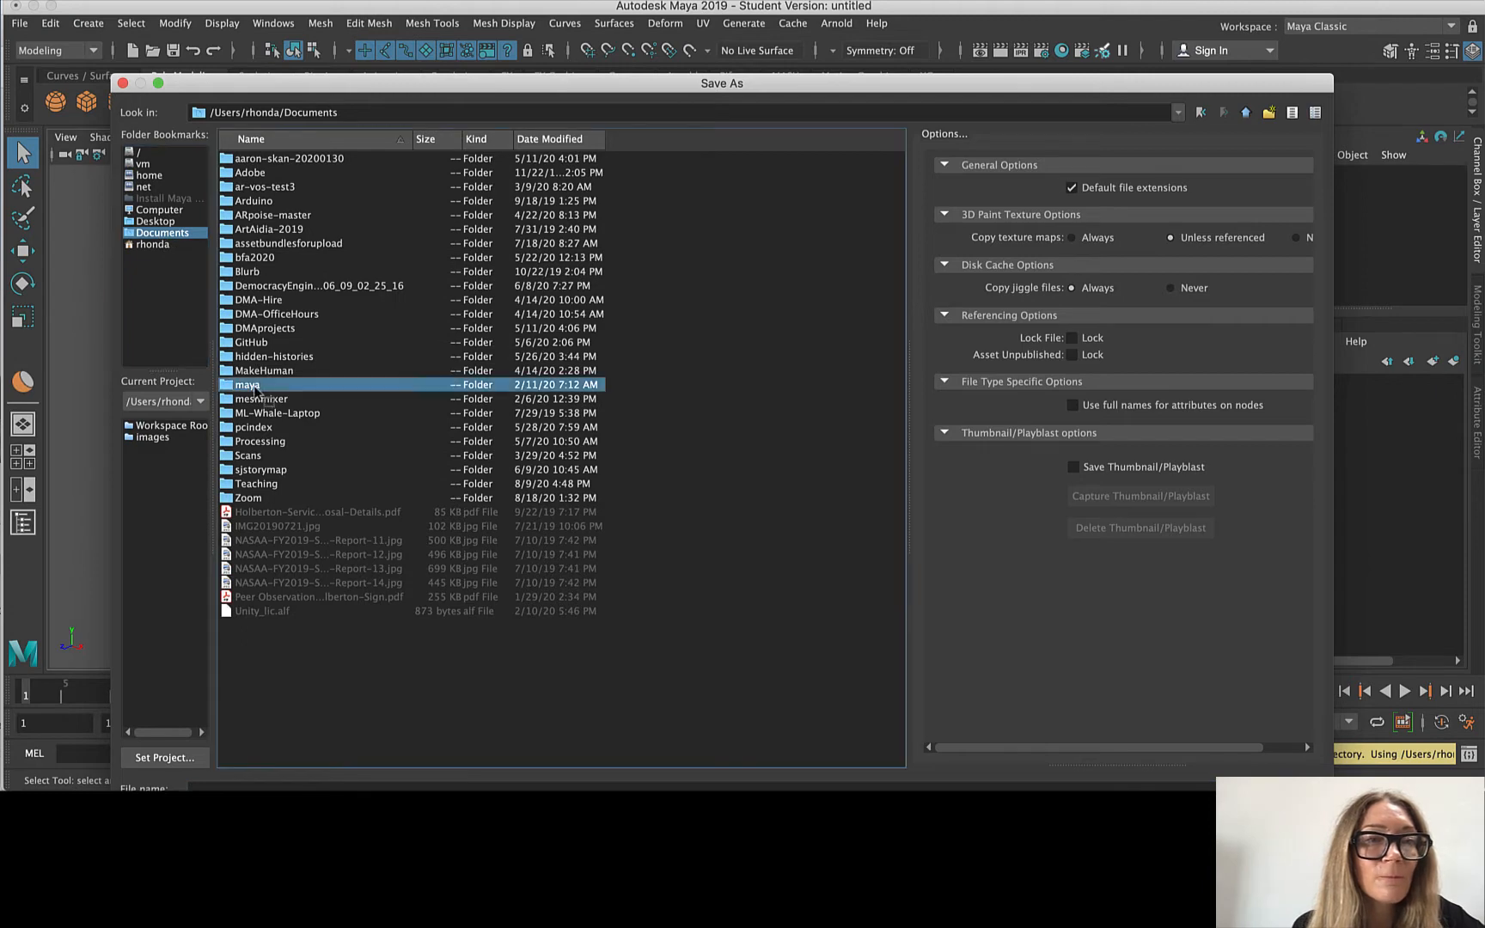
{"action": "double_click", "coordinate": [232, 386]}
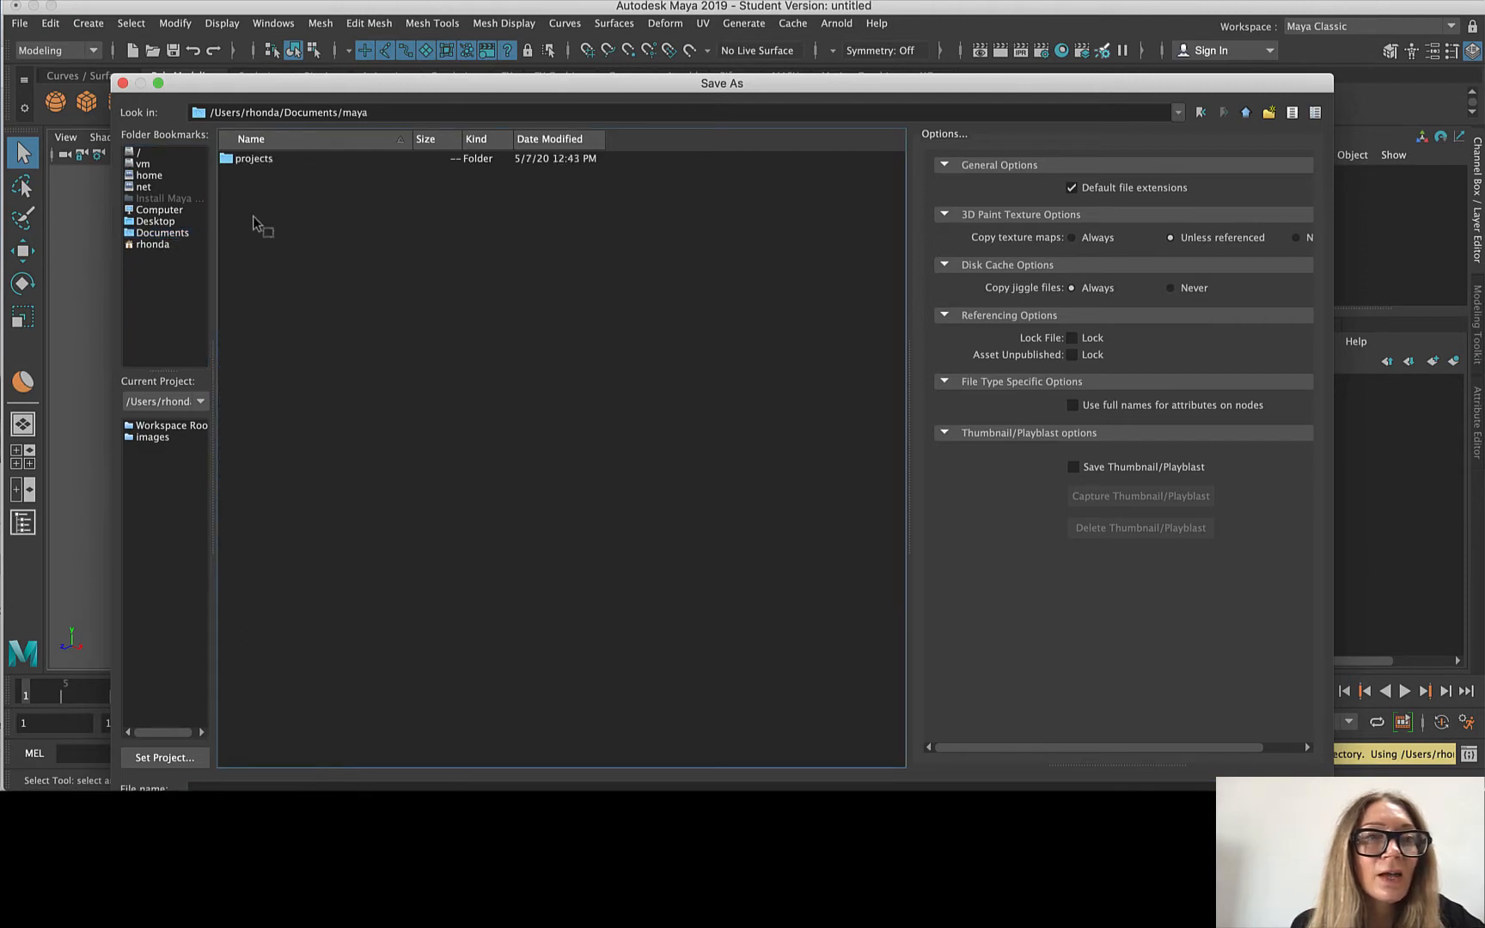
{"action": "double_click", "coordinate": [226, 159]}
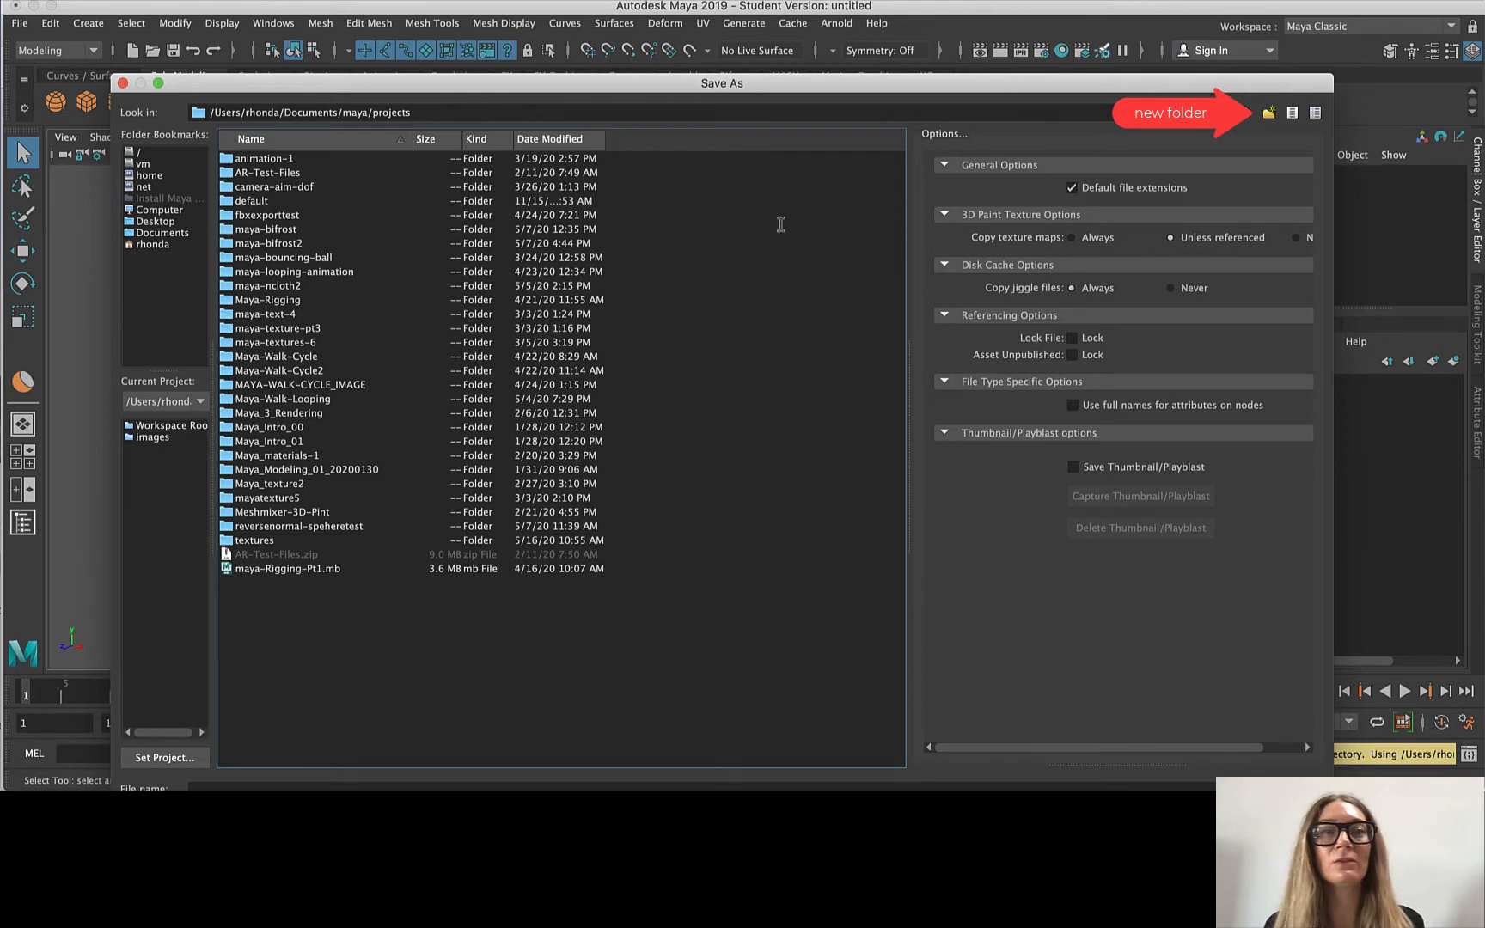
Create a folder named FALL2020 inside the projects folder and open it.
{"action": "left_click", "coordinate": [1269, 113]}
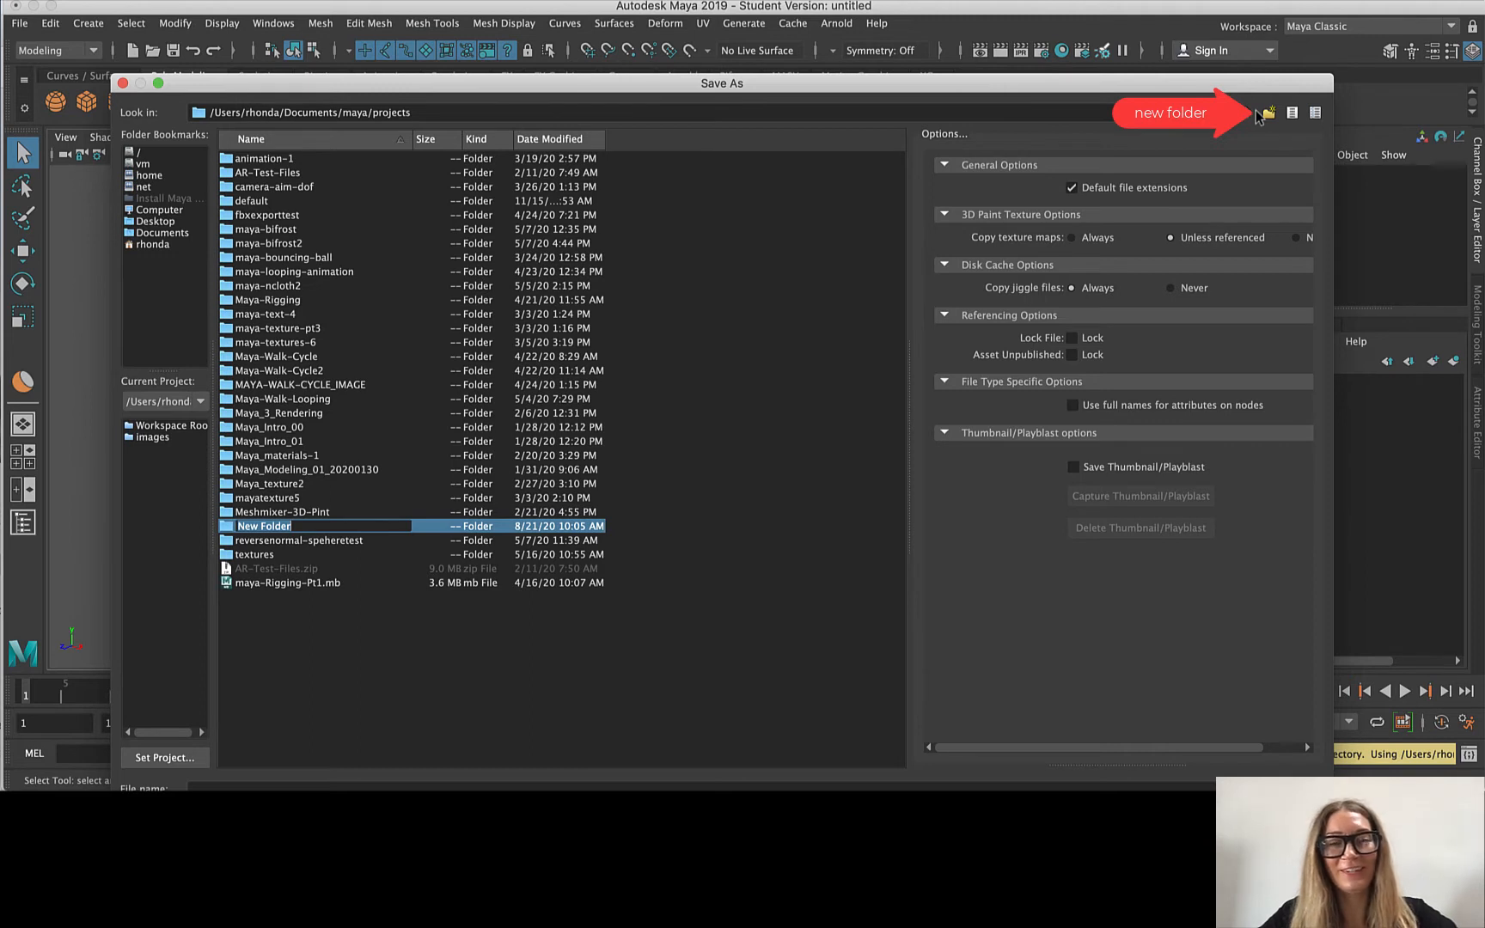
{"action": "type", "text": "FALL2"}
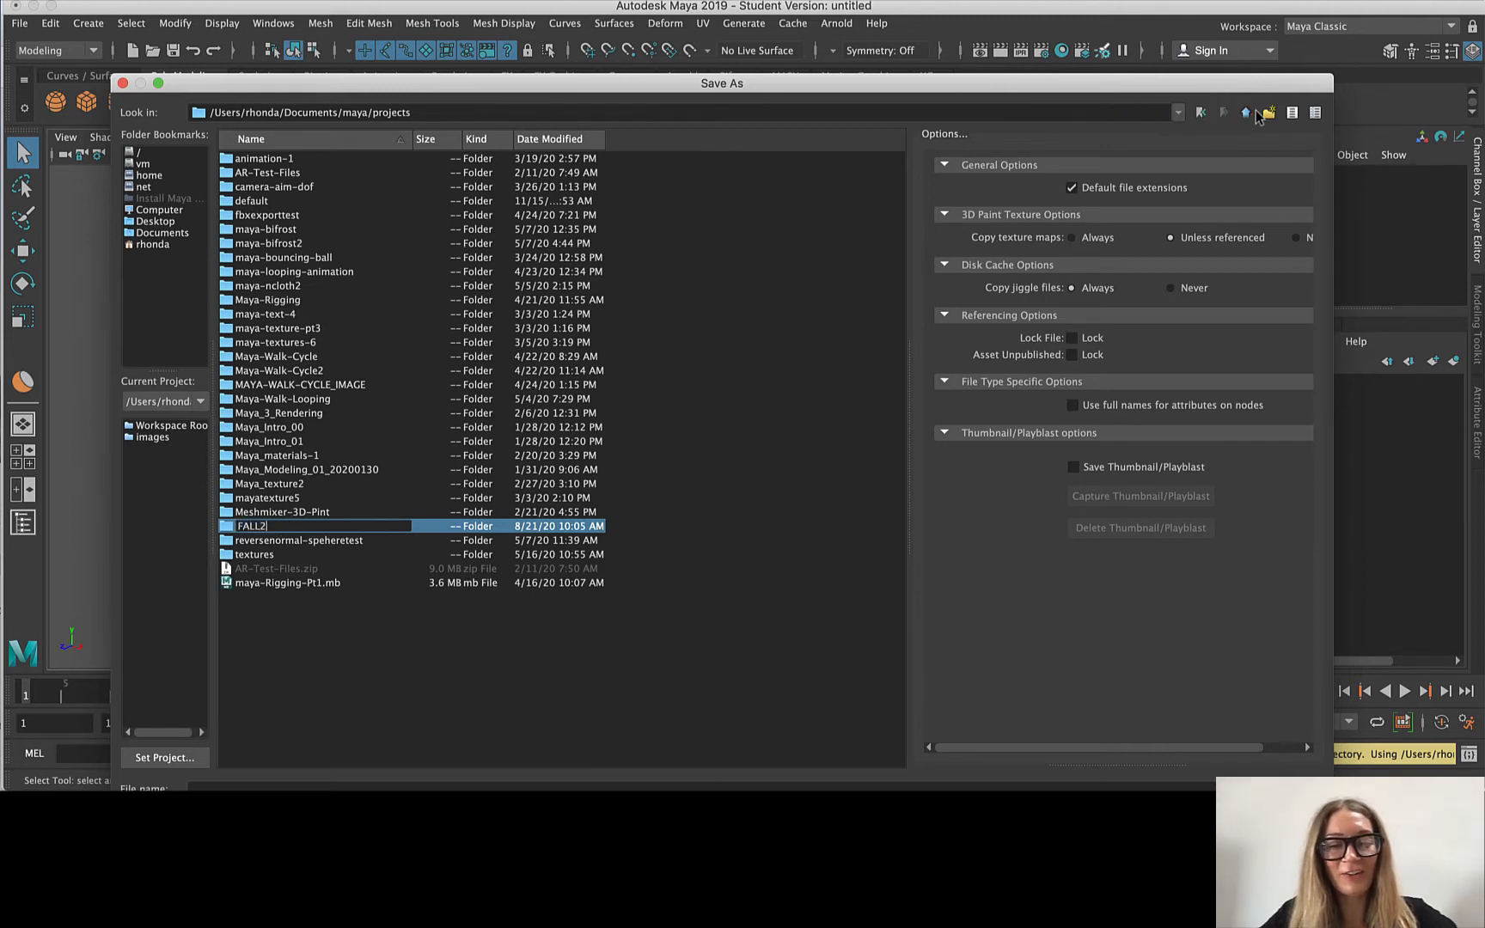
{"action": "type", "text": "020"}
{"action": "key", "text": "Return"}
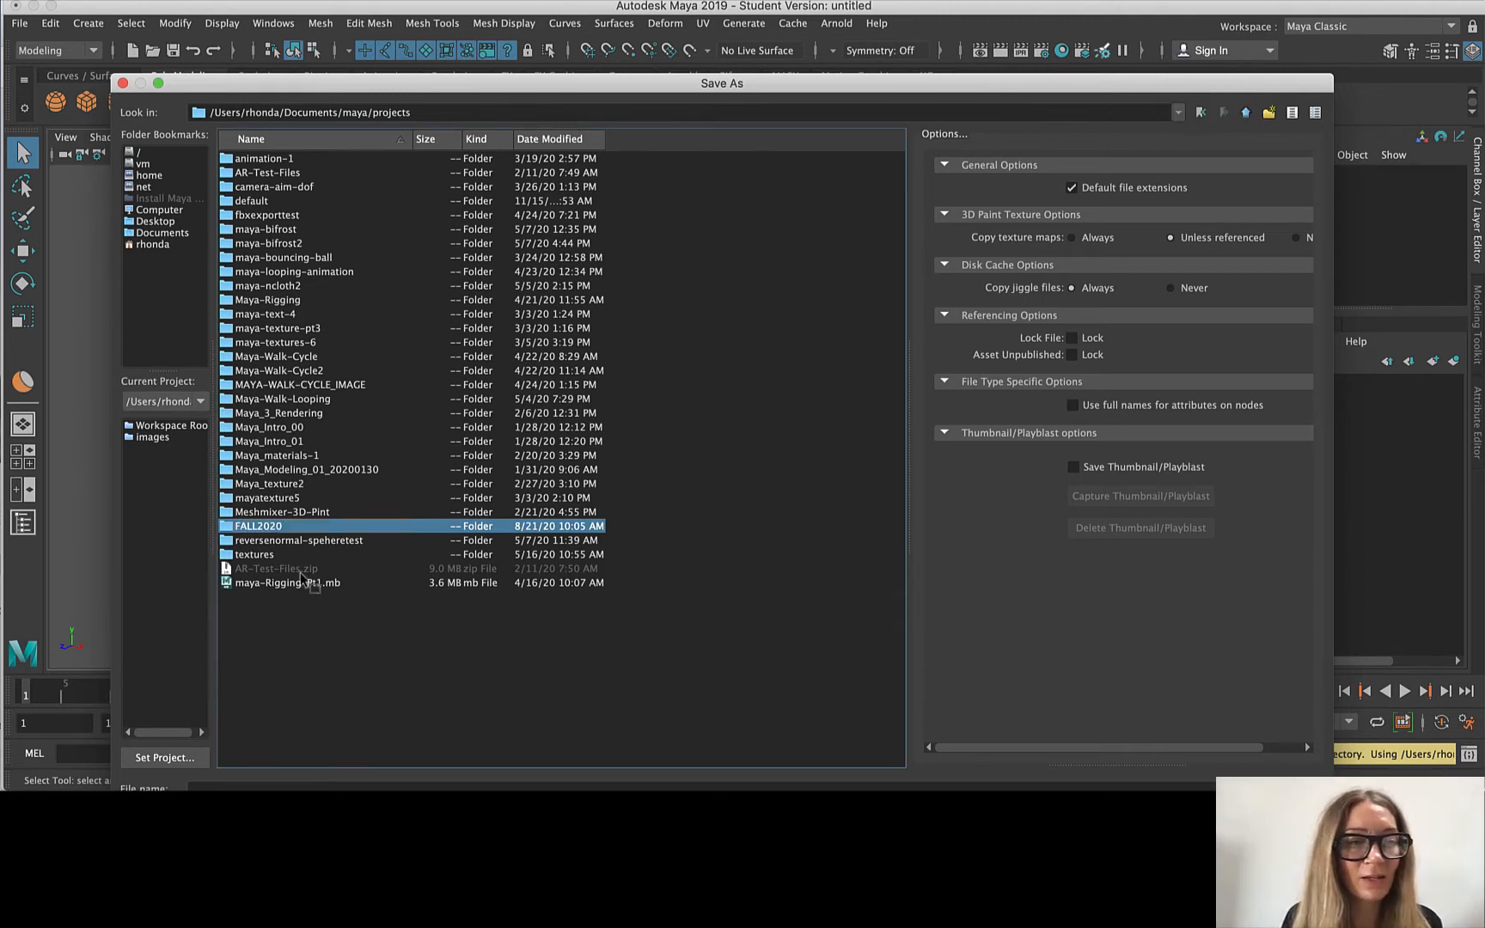
{"action": "double_click", "coordinate": [288, 531]}
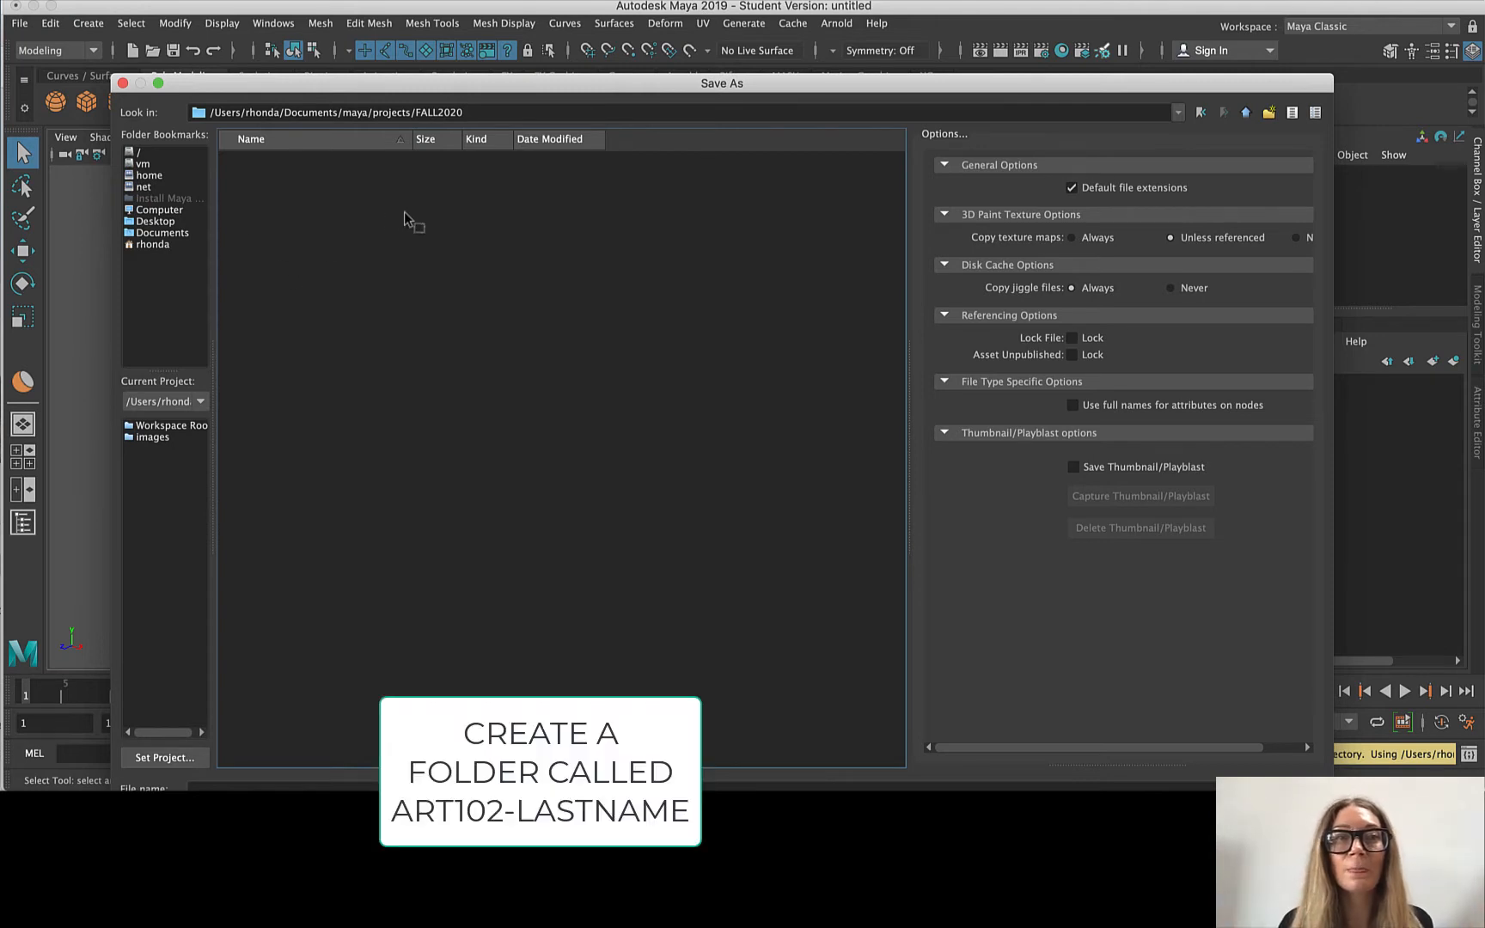
Create a folder named ART102- followed by the student's last name inside FALL2020 and open it.
{"action": "left_click", "coordinate": [1269, 112]}
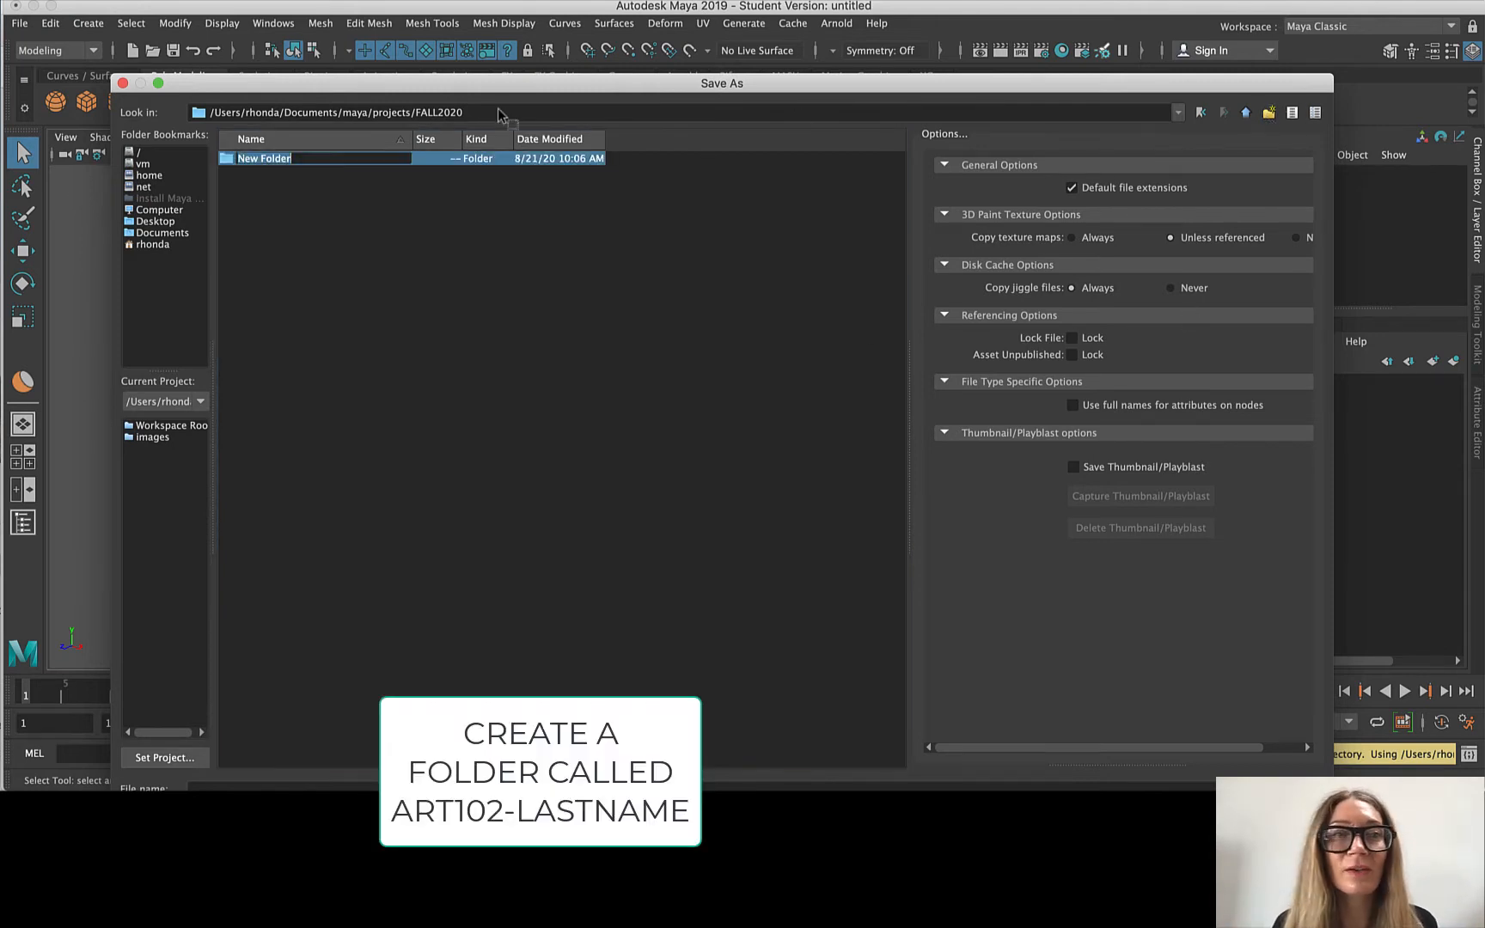
{"action": "type", "text": "ART102-Holberton"}
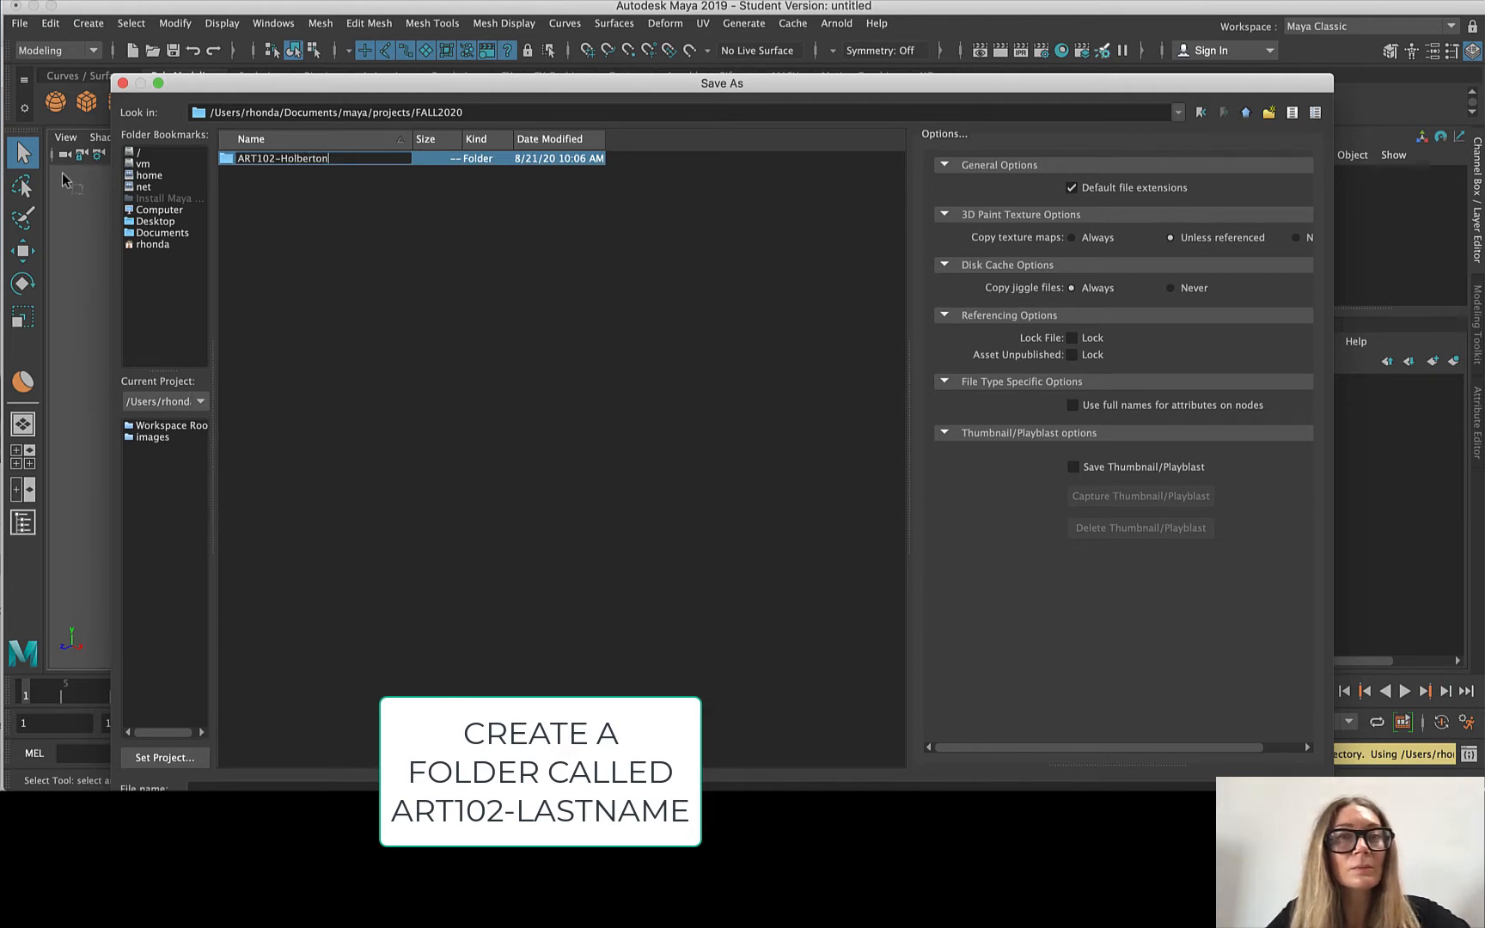
{"action": "left_click", "coordinate": [405, 277]}
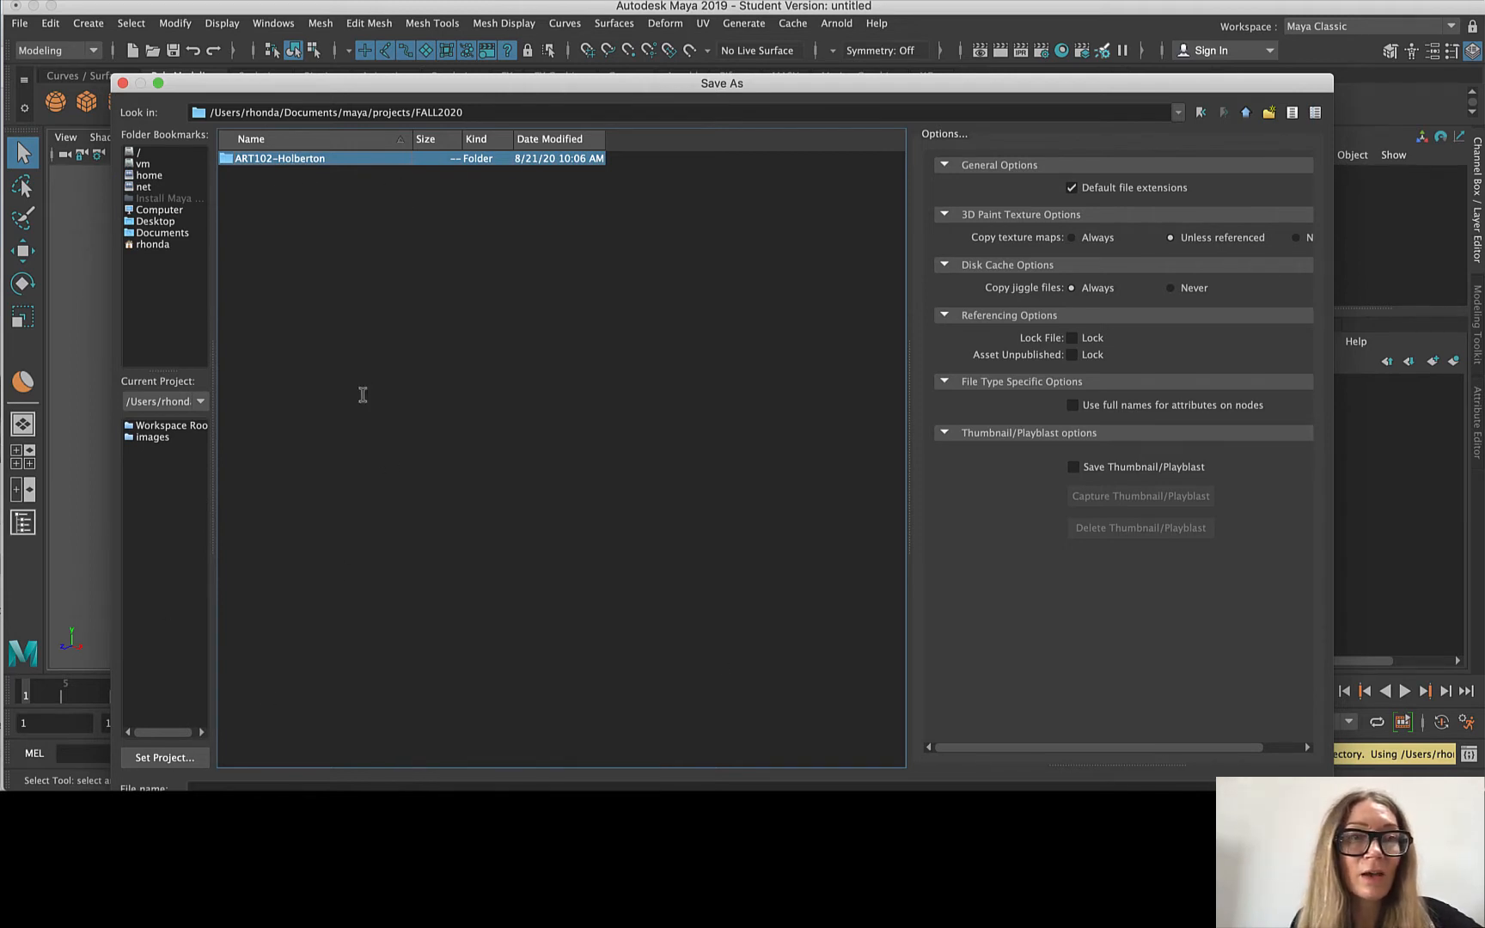
{"action": "double_click", "coordinate": [249, 160]}
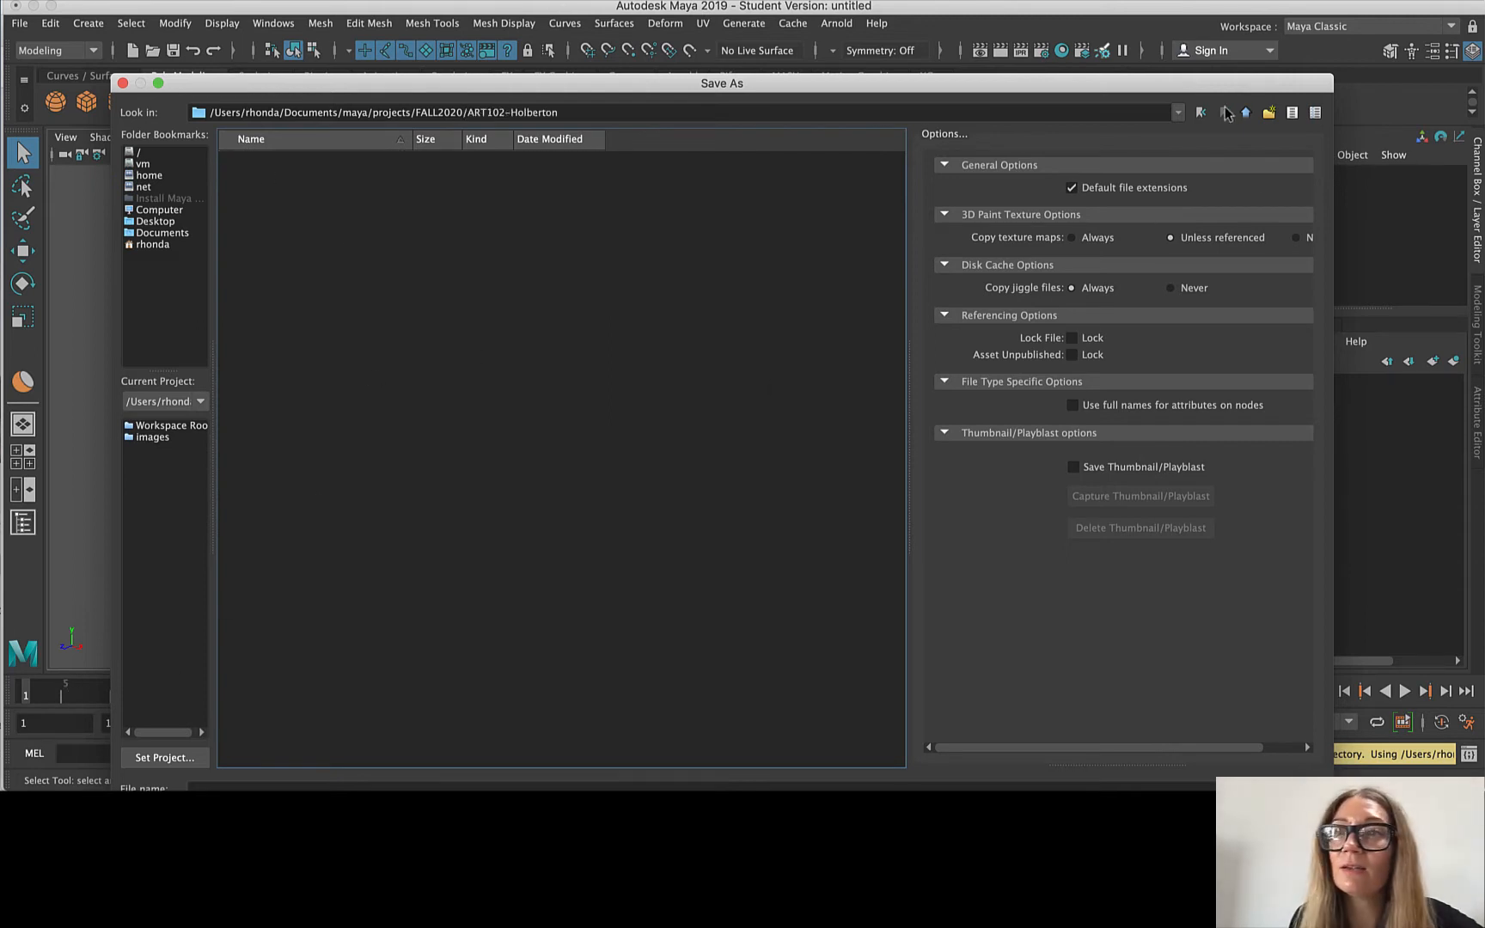
Create a subfolder named with the last name followed by -Intro-20200821 inside the ART102 folder and open it.
{"action": "left_click", "coordinate": [1269, 112]}
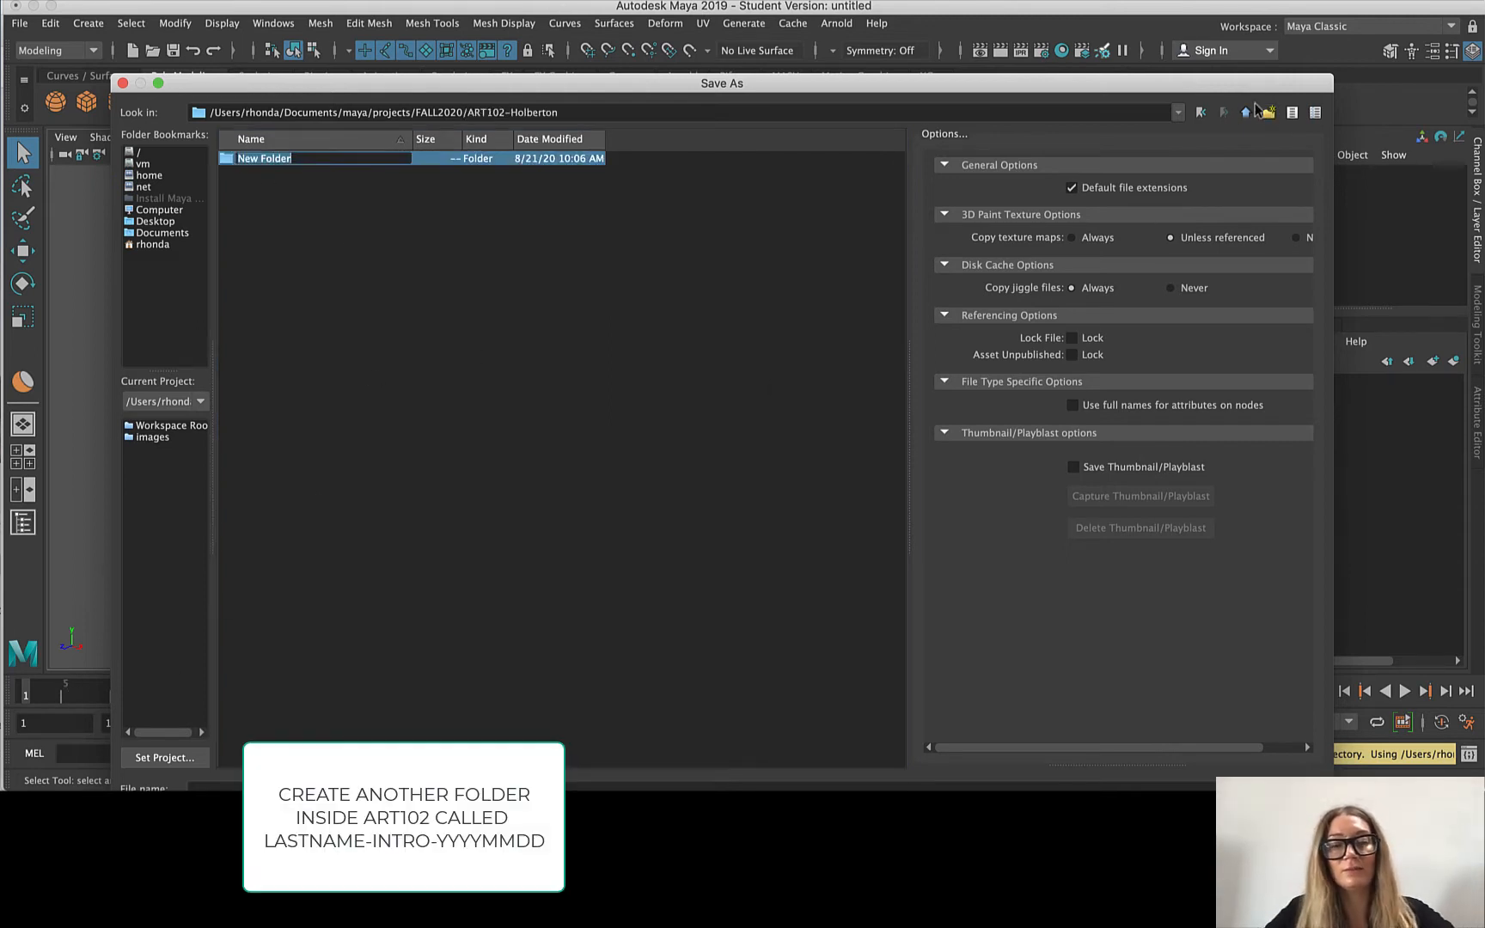
{"action": "type", "text": "Holberton-Intro-20200821"}
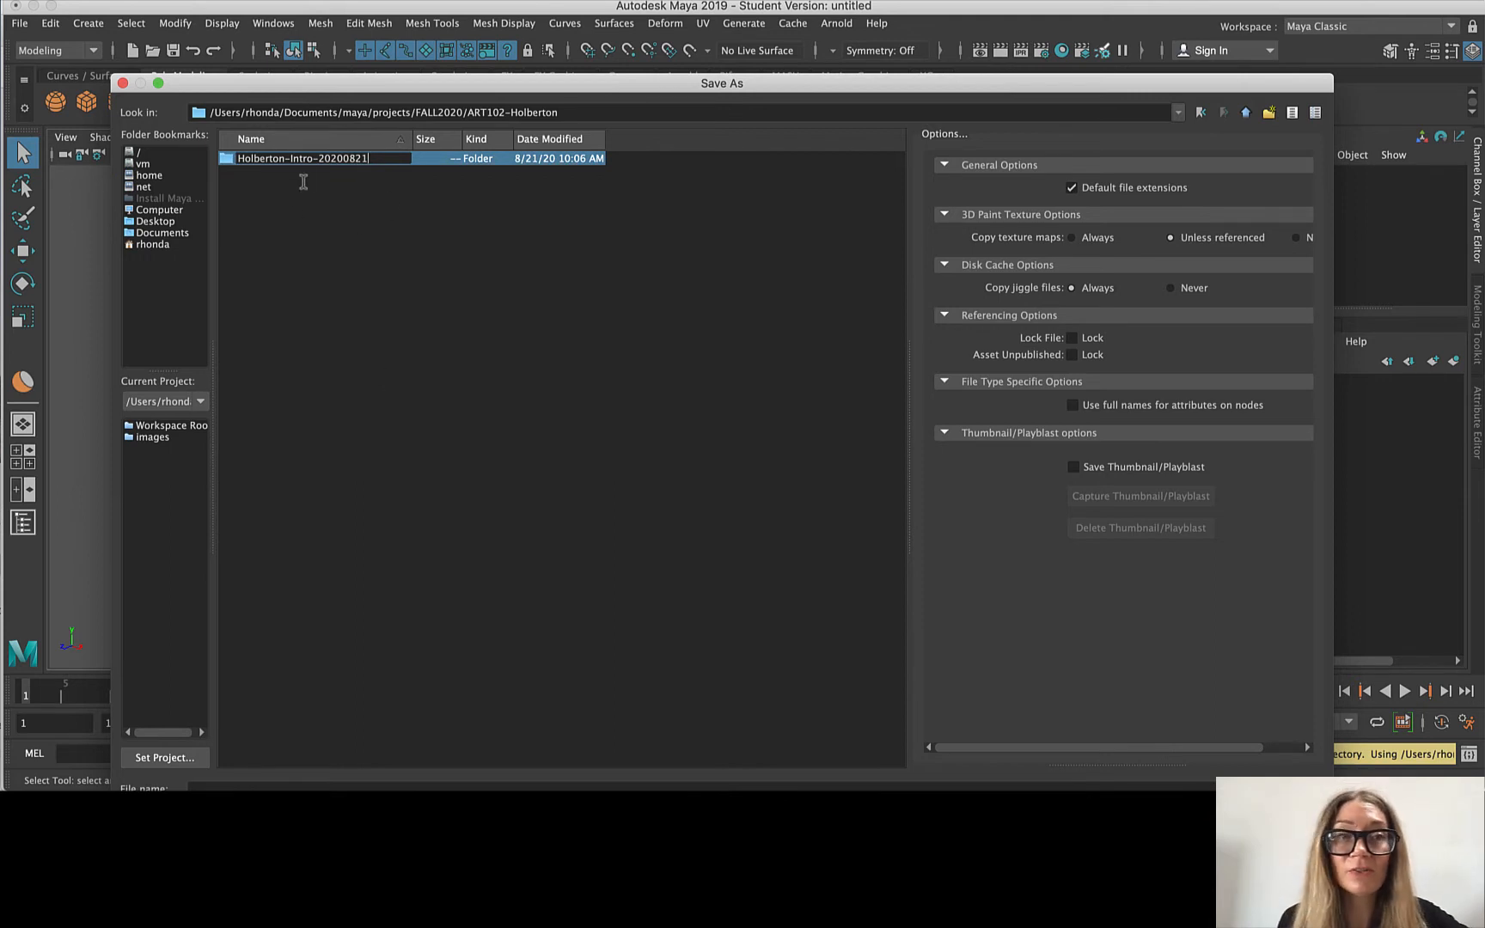
{"action": "key", "text": "Return"}
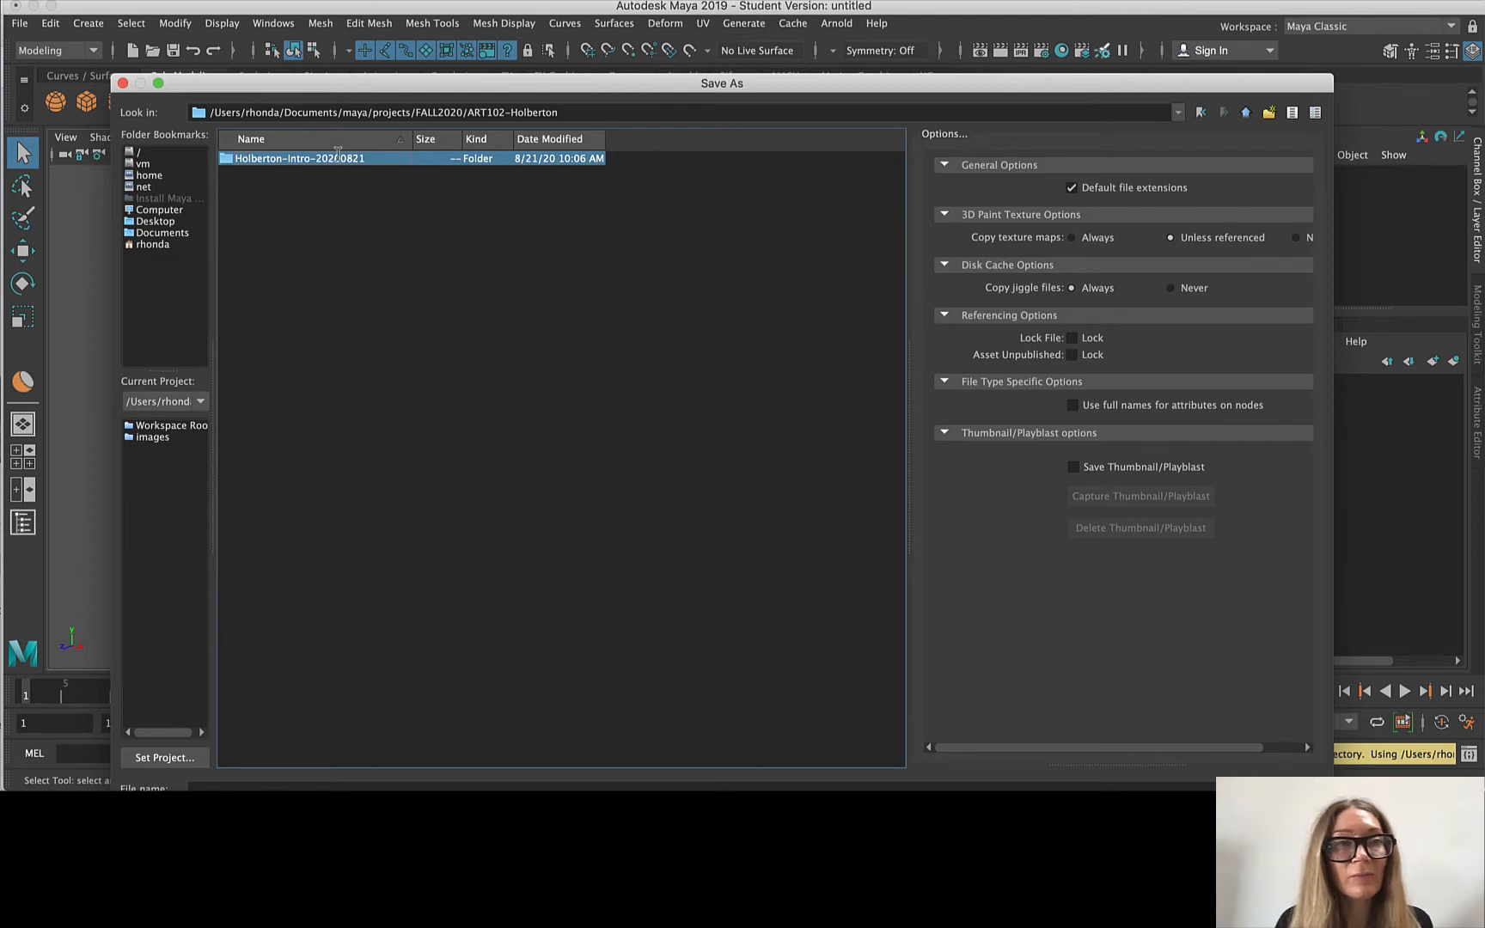
{"action": "double_click", "coordinate": [230, 160]}
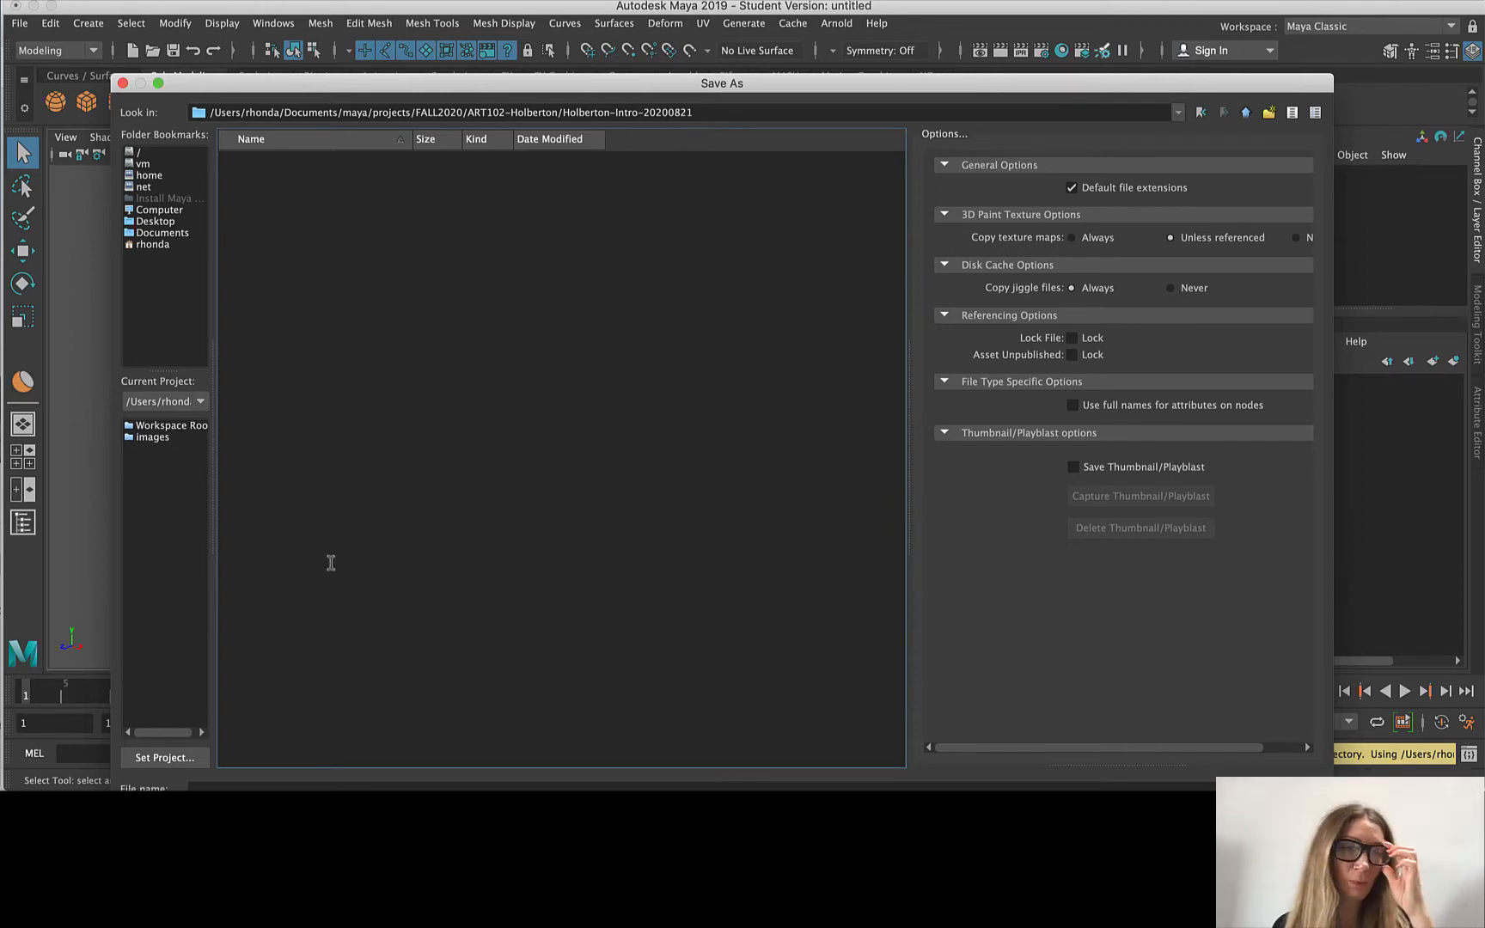
Set the project to the Intro-20200821 folder under maya/projects/FALL2020 and its ART102 folder, creating a default workspace there.
{"action": "left_click", "coordinate": [163, 757]}
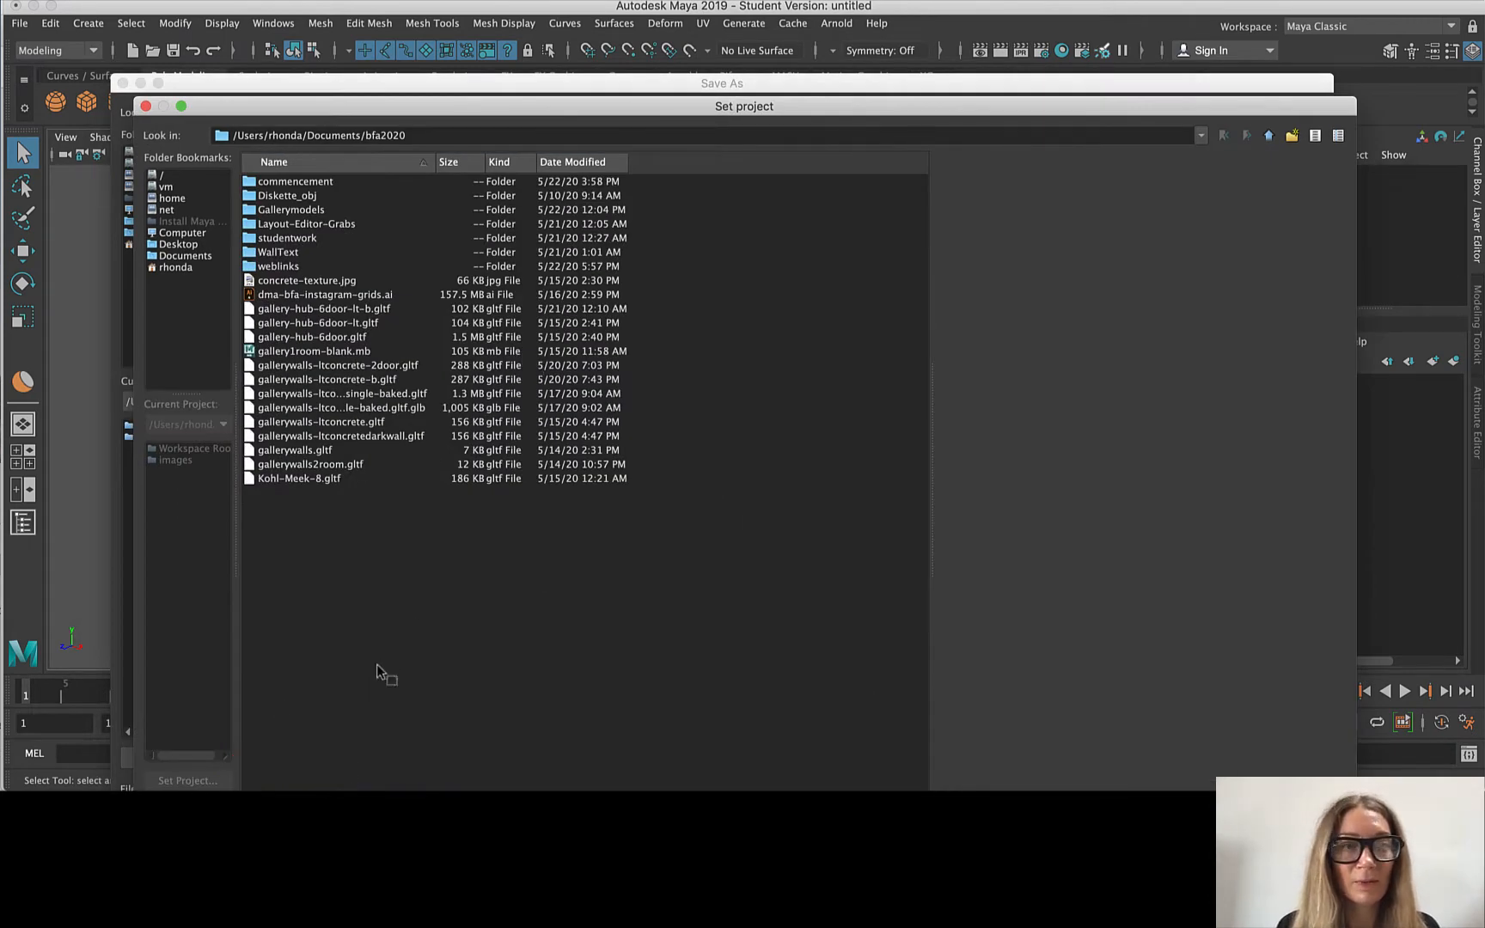
{"action": "left_click", "coordinate": [185, 255]}
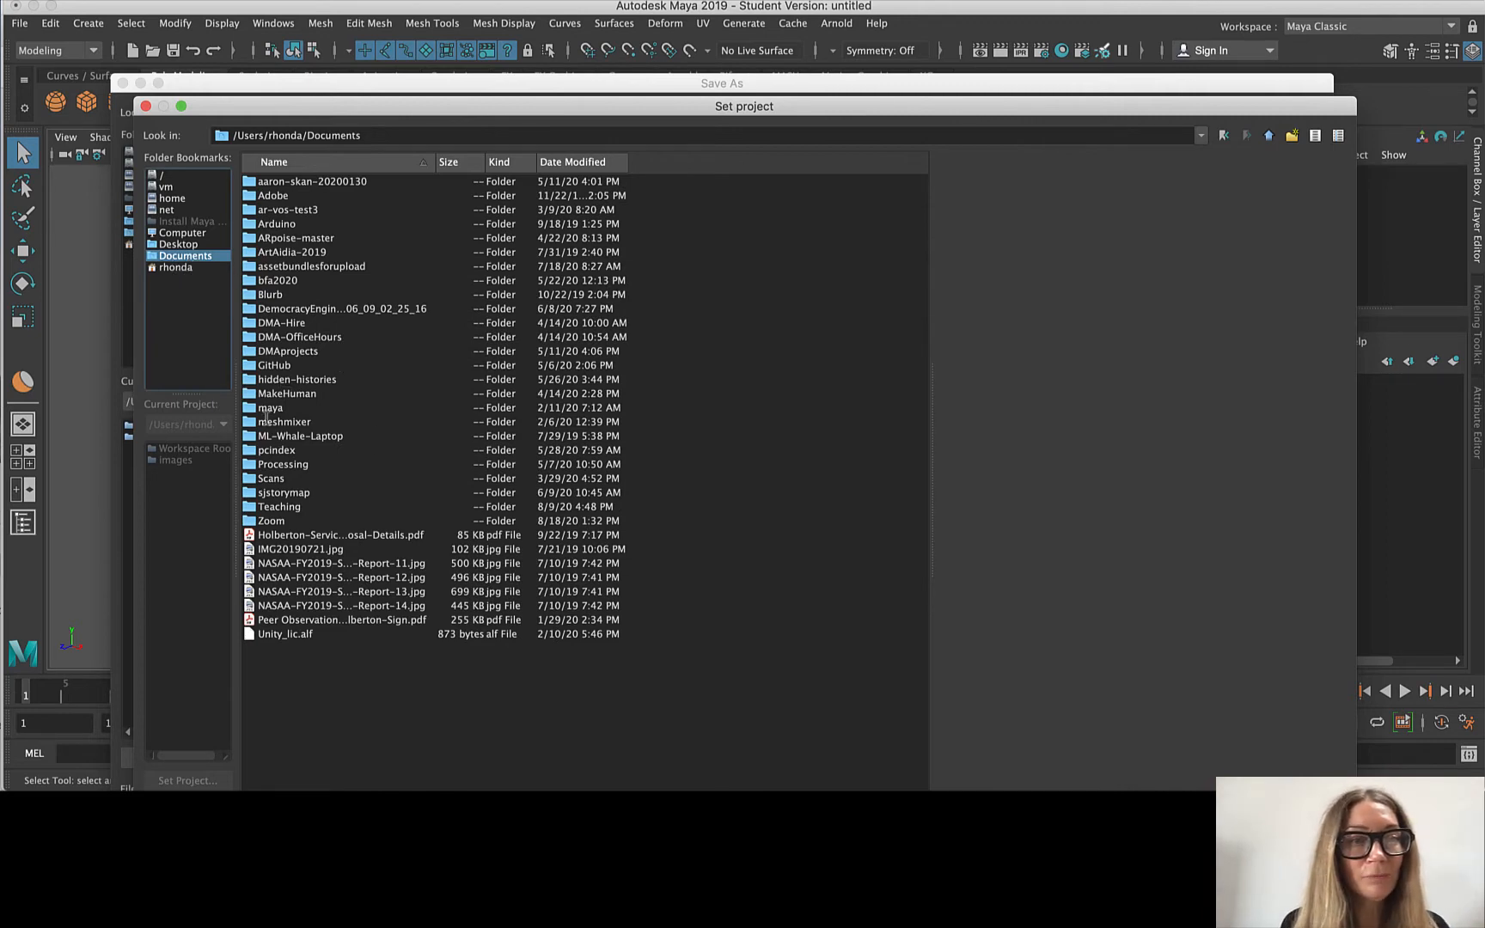
{"action": "double_click", "coordinate": [271, 408]}
{"action": "double_click", "coordinate": [283, 182]}
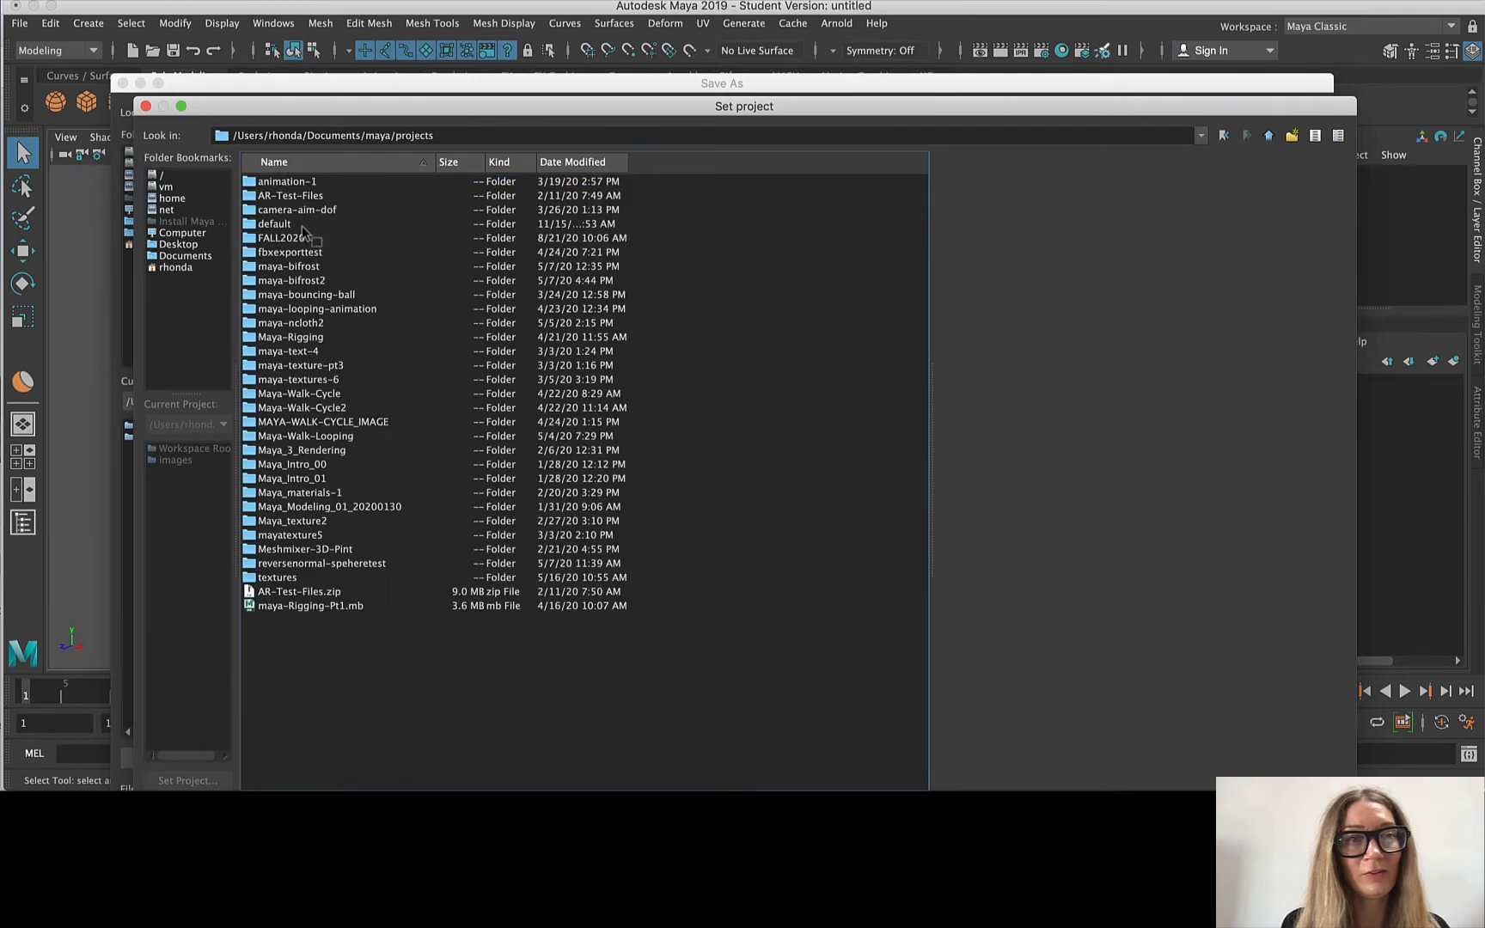
{"action": "double_click", "coordinate": [295, 238]}
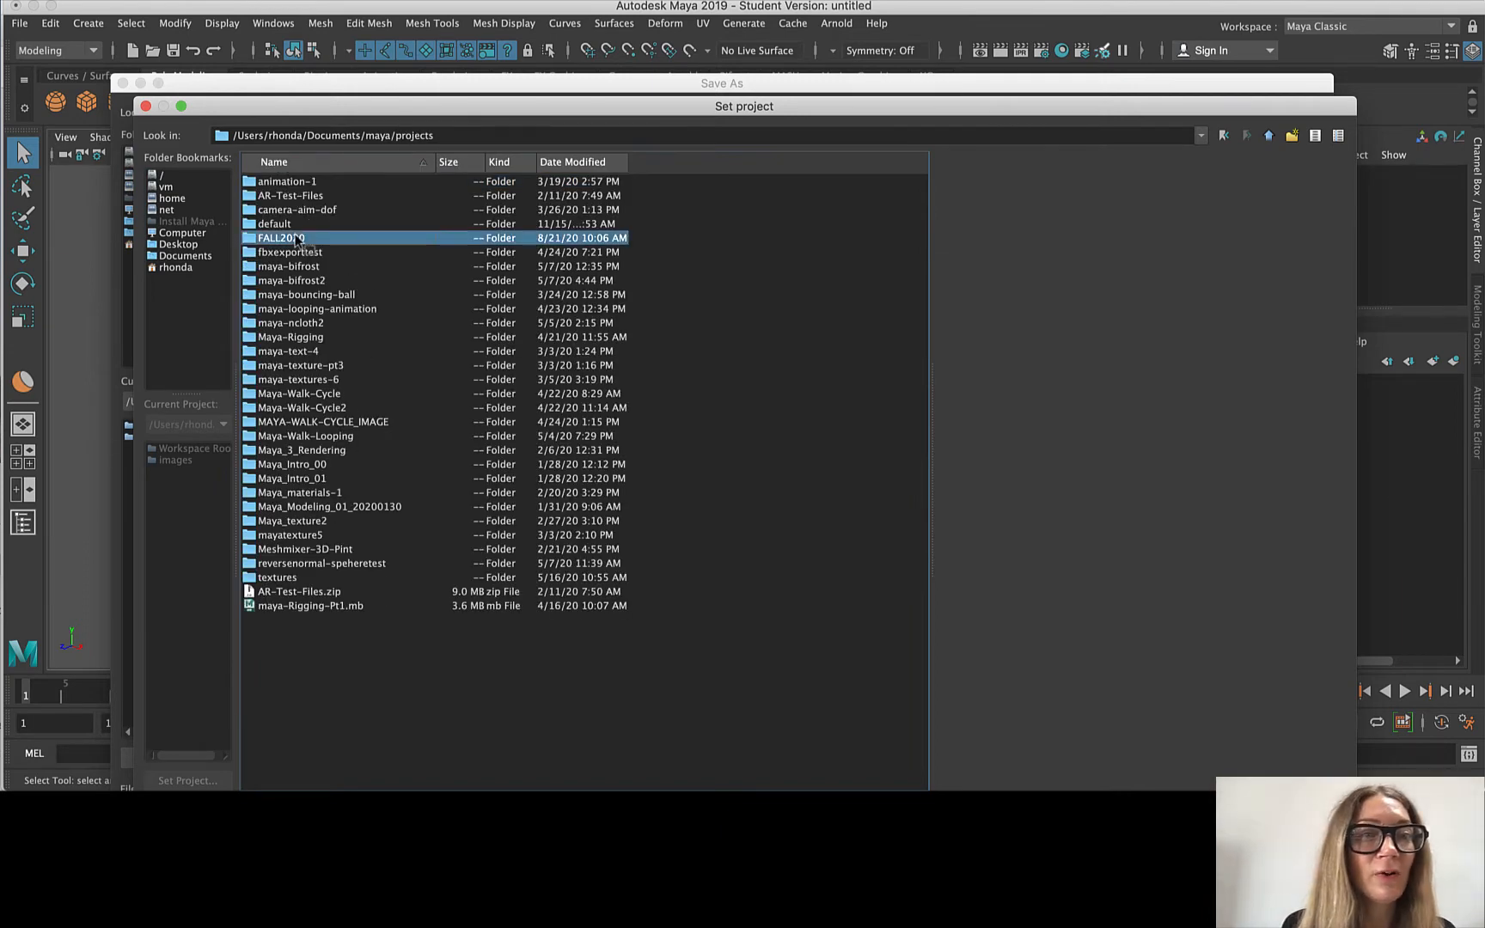
{"action": "double_click", "coordinate": [295, 181]}
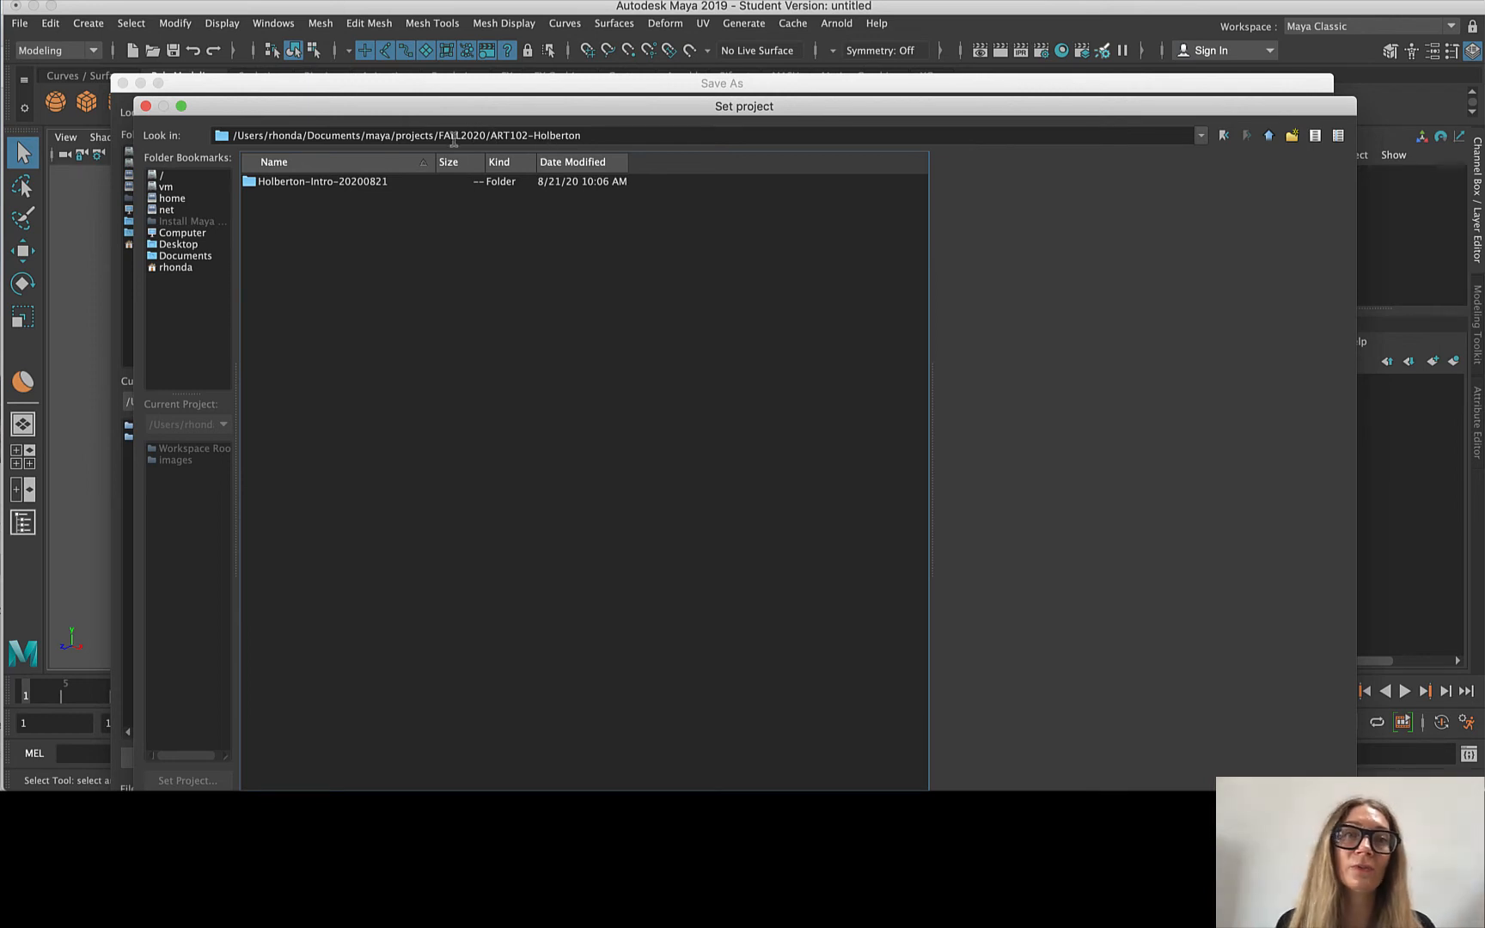
{"action": "double_click", "coordinate": [309, 182]}
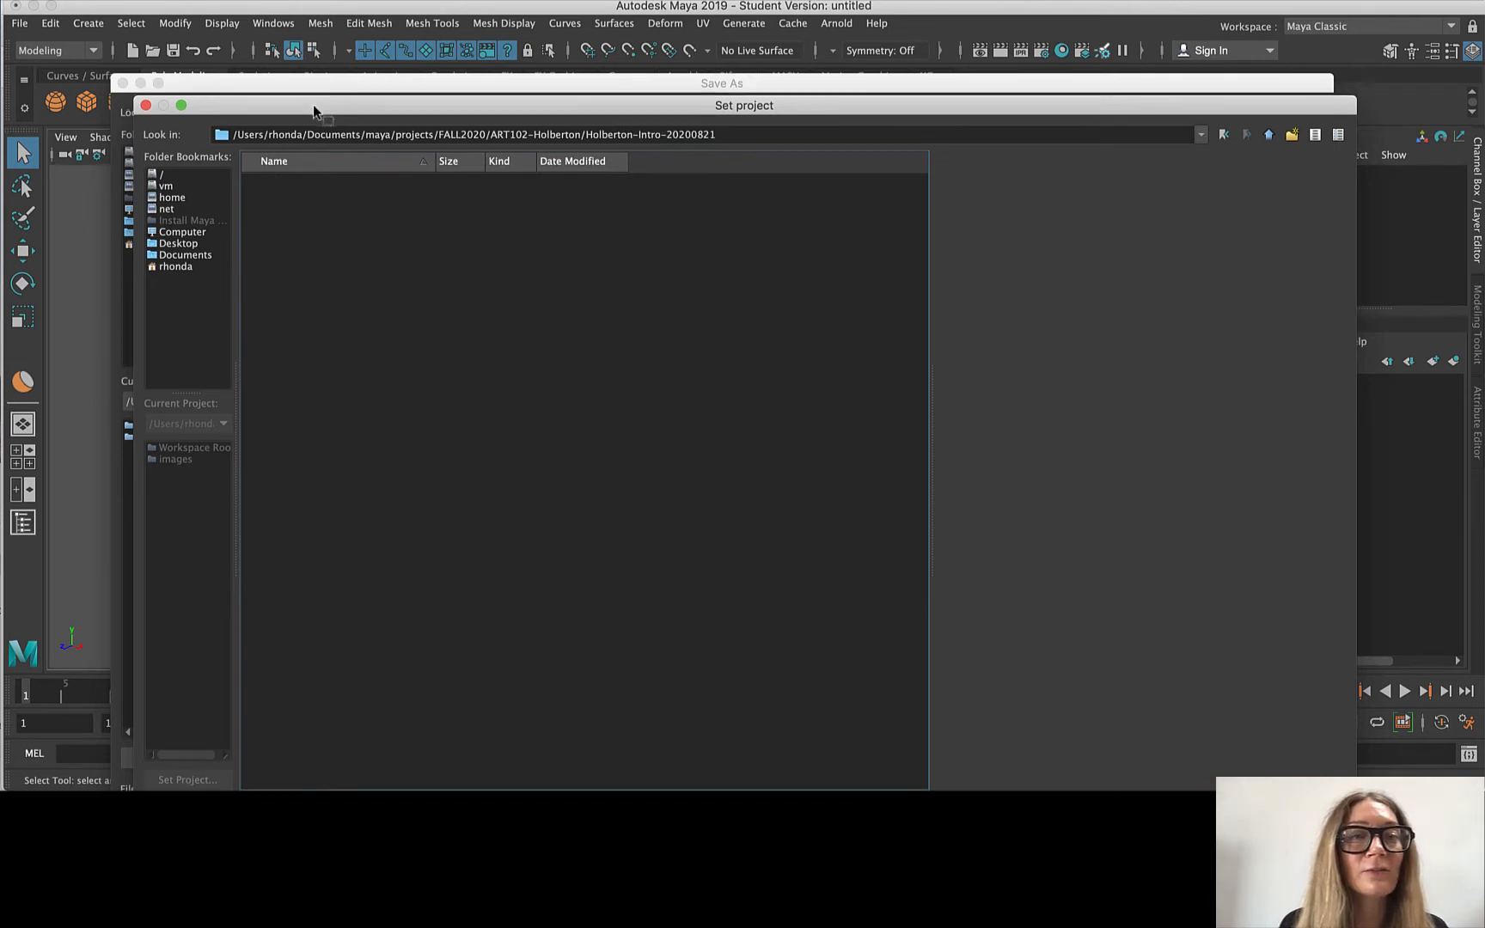
{"action": "left_click_drag", "start_coordinate": [318, 108], "coordinate": [318, 36]}
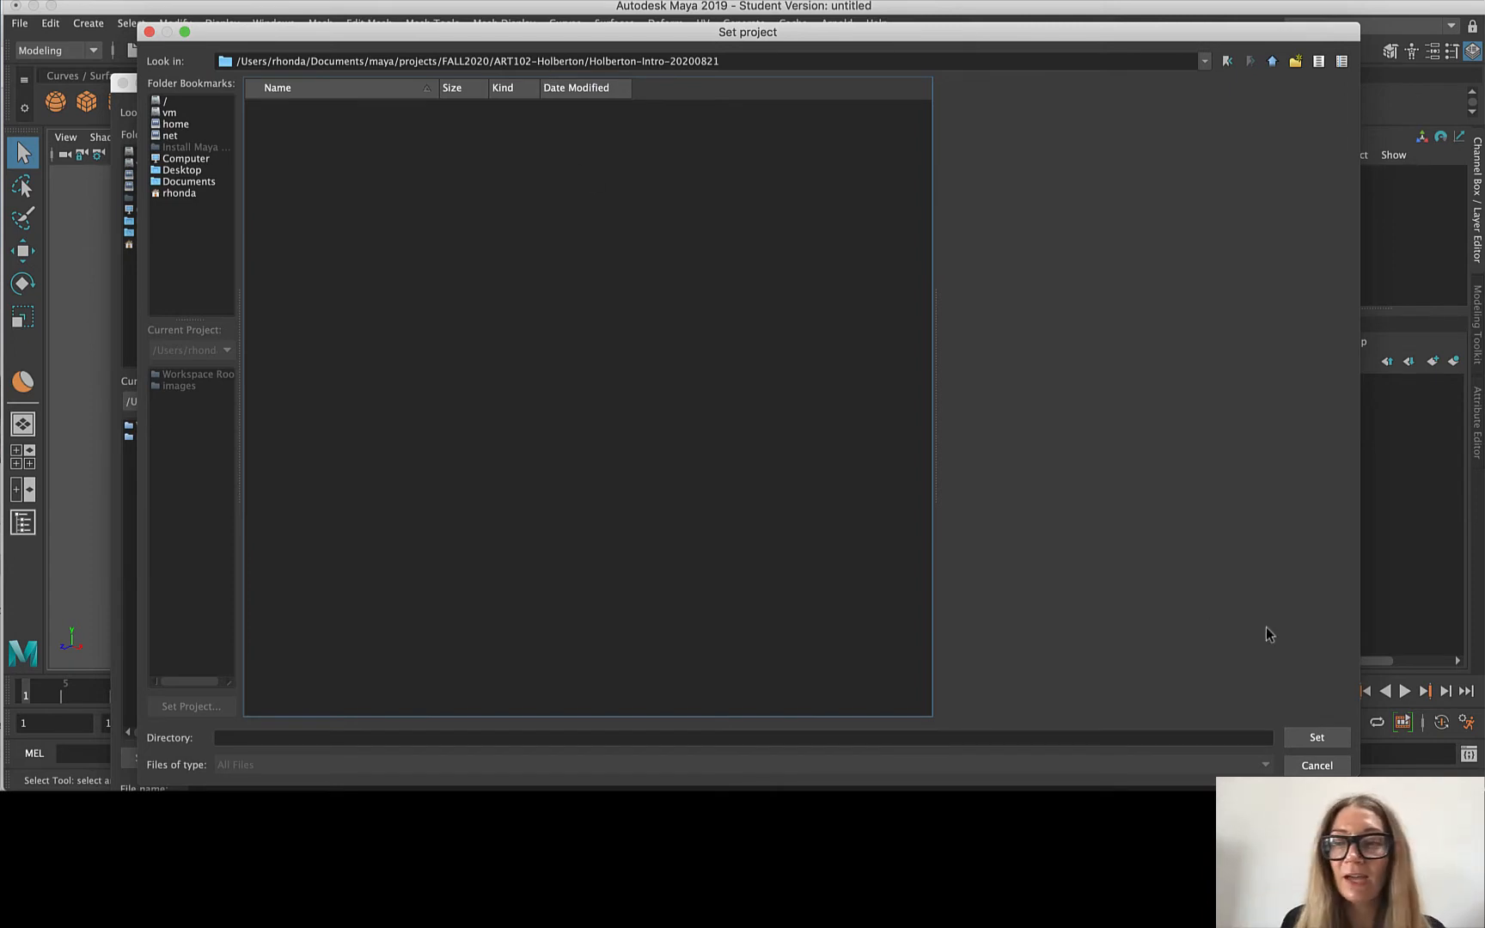
{"action": "left_click", "coordinate": [1335, 745]}
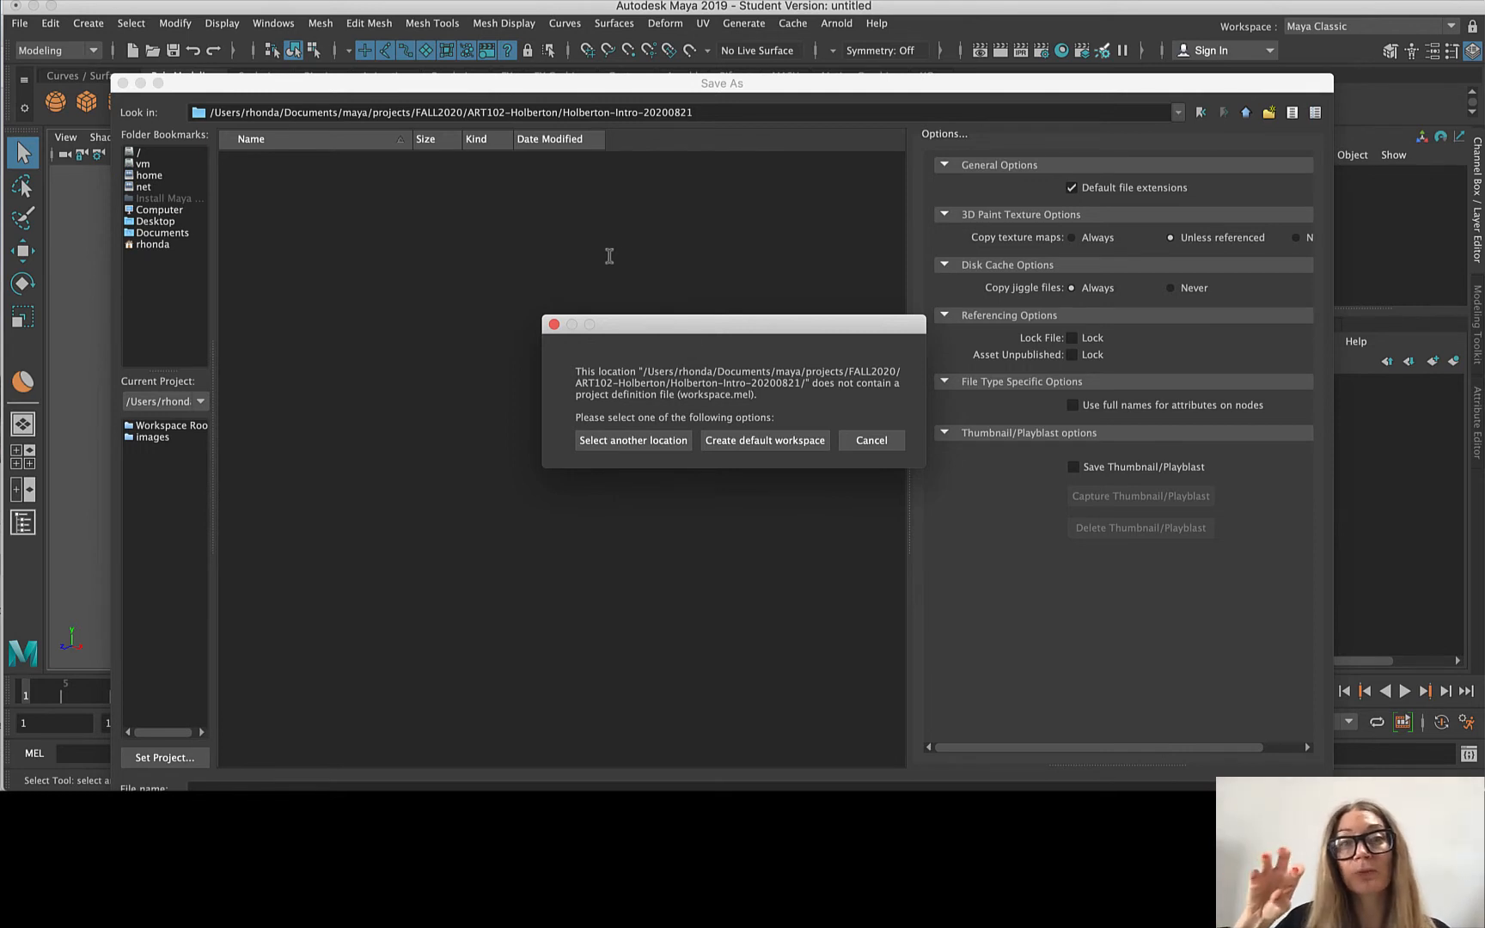
{"action": "left_click", "coordinate": [749, 442]}
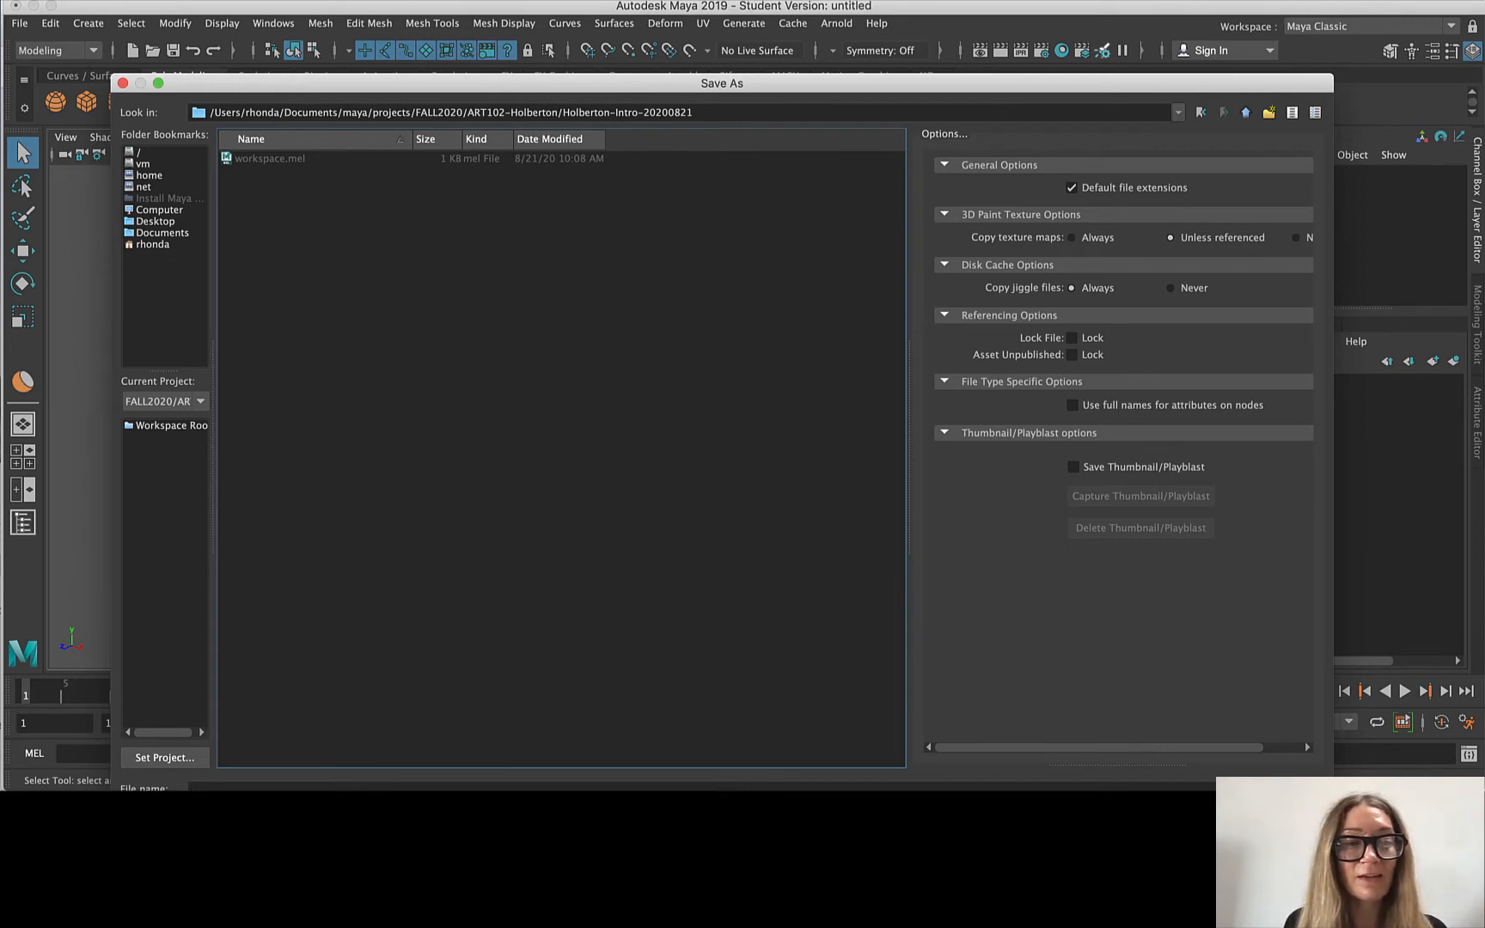
Save the scene as a Maya Binary file named with the last name followed by -Intro-20200821, accepting the student version notice.
{"action": "left_click", "coordinate": [191, 788]}
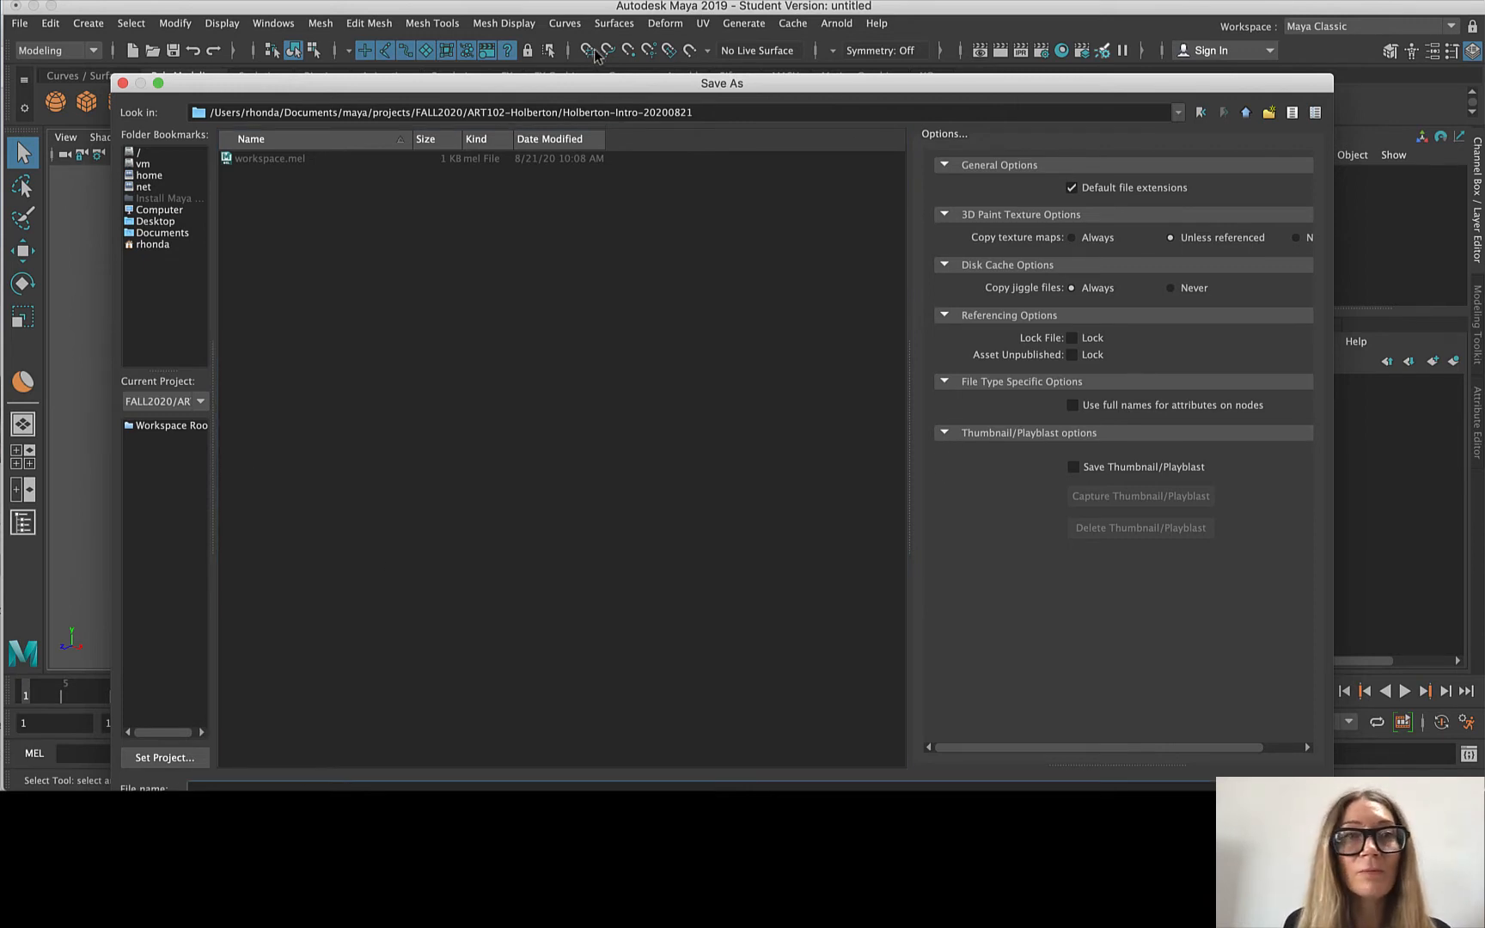
{"action": "left_click_drag", "start_coordinate": [609, 83], "coordinate": [616, 19]}
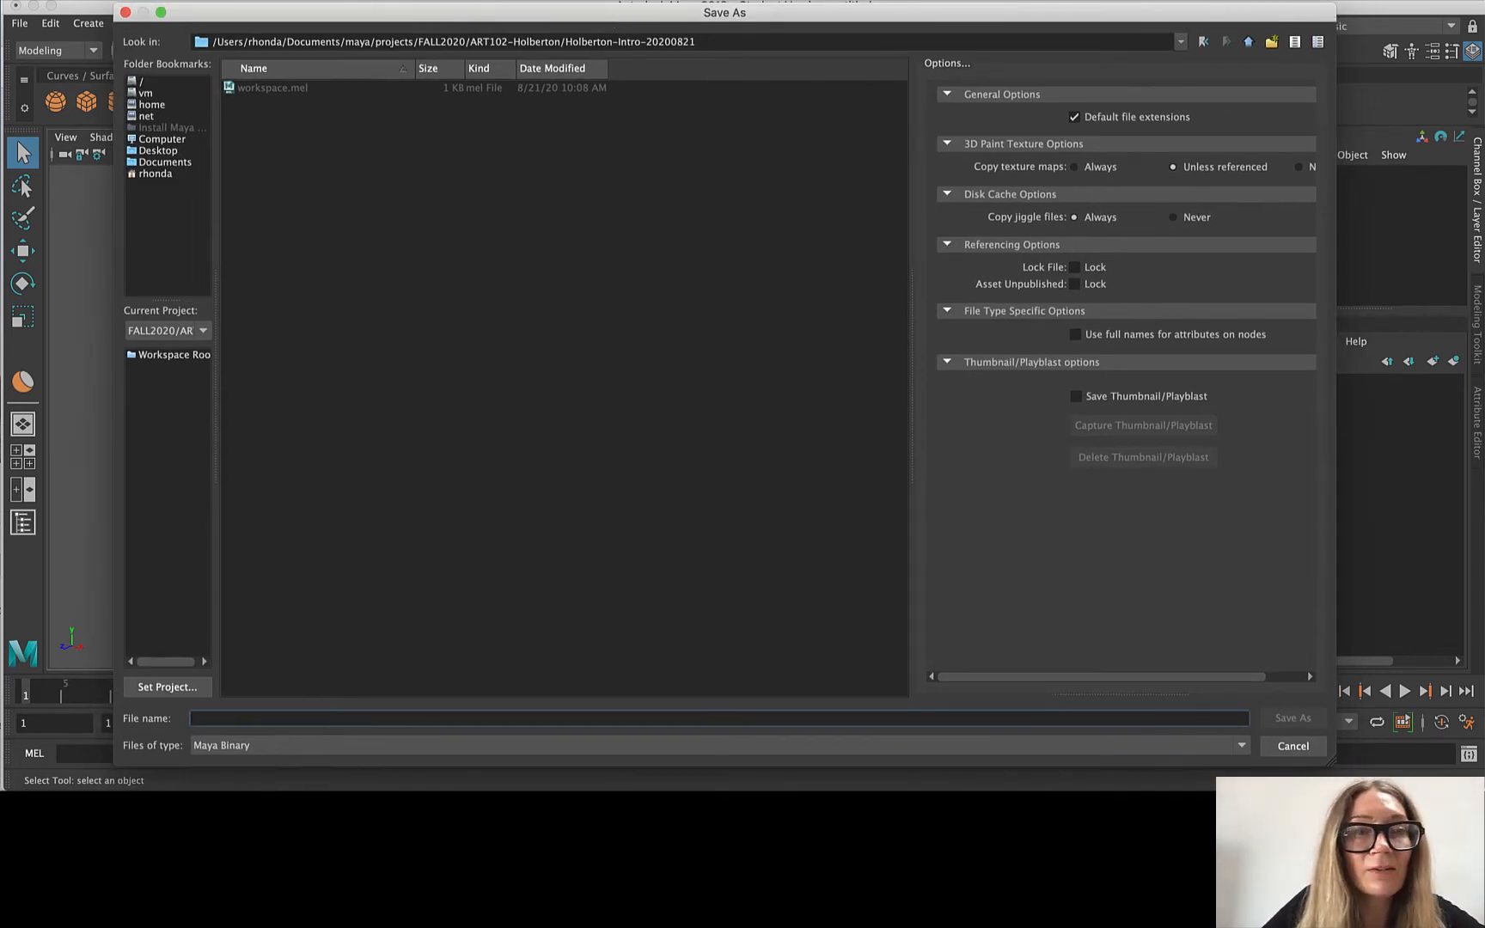
{"action": "type", "text": "Holberton-Intro-20200821"}
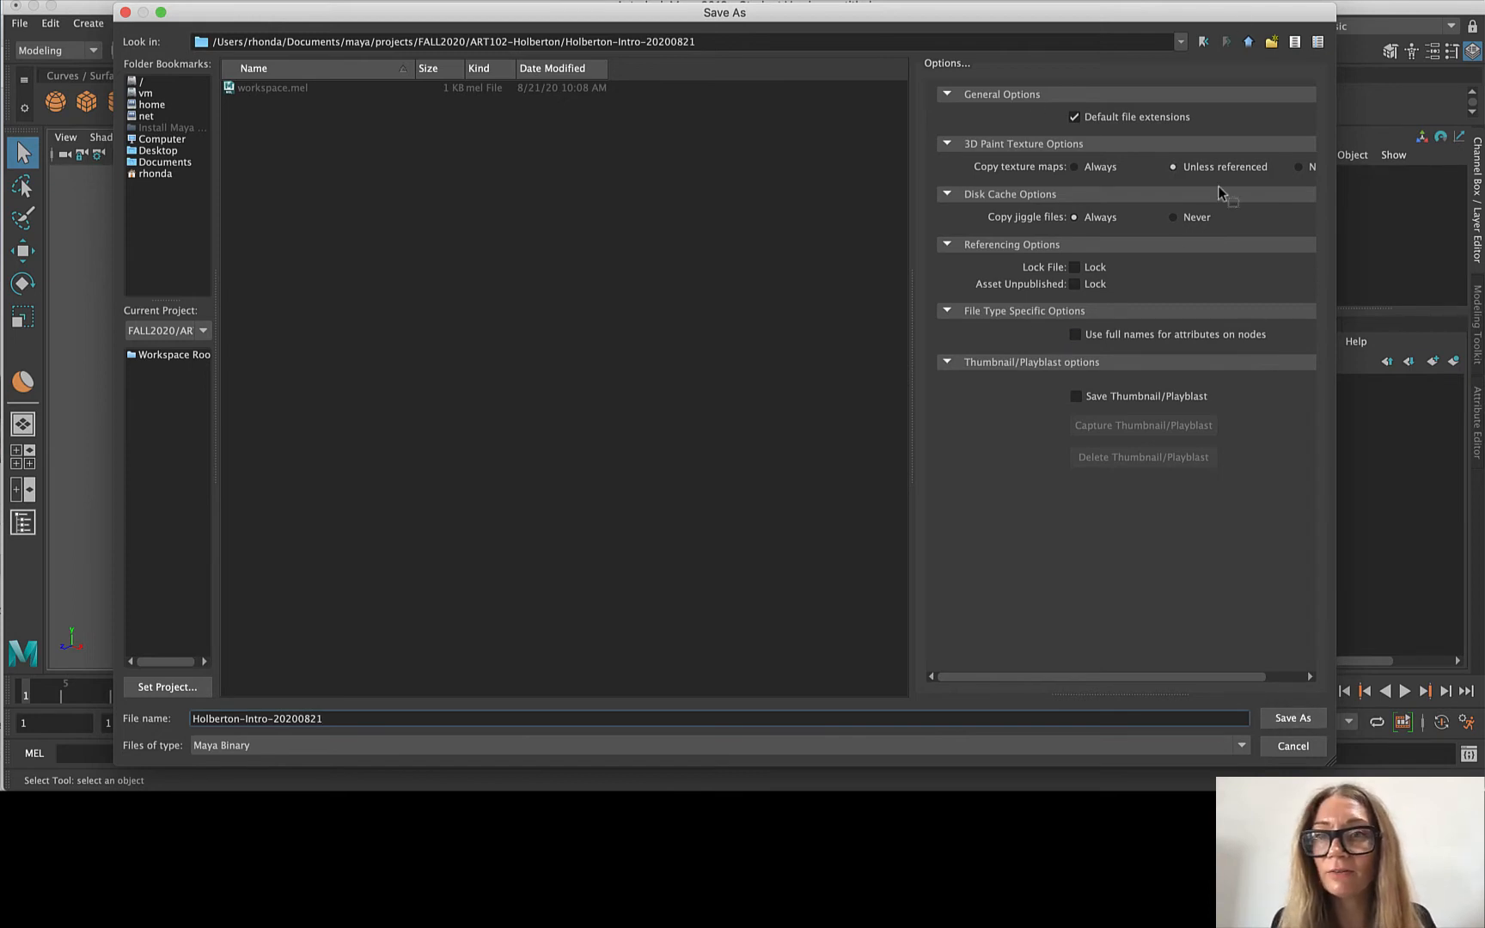
{"action": "left_click", "coordinate": [1289, 719]}
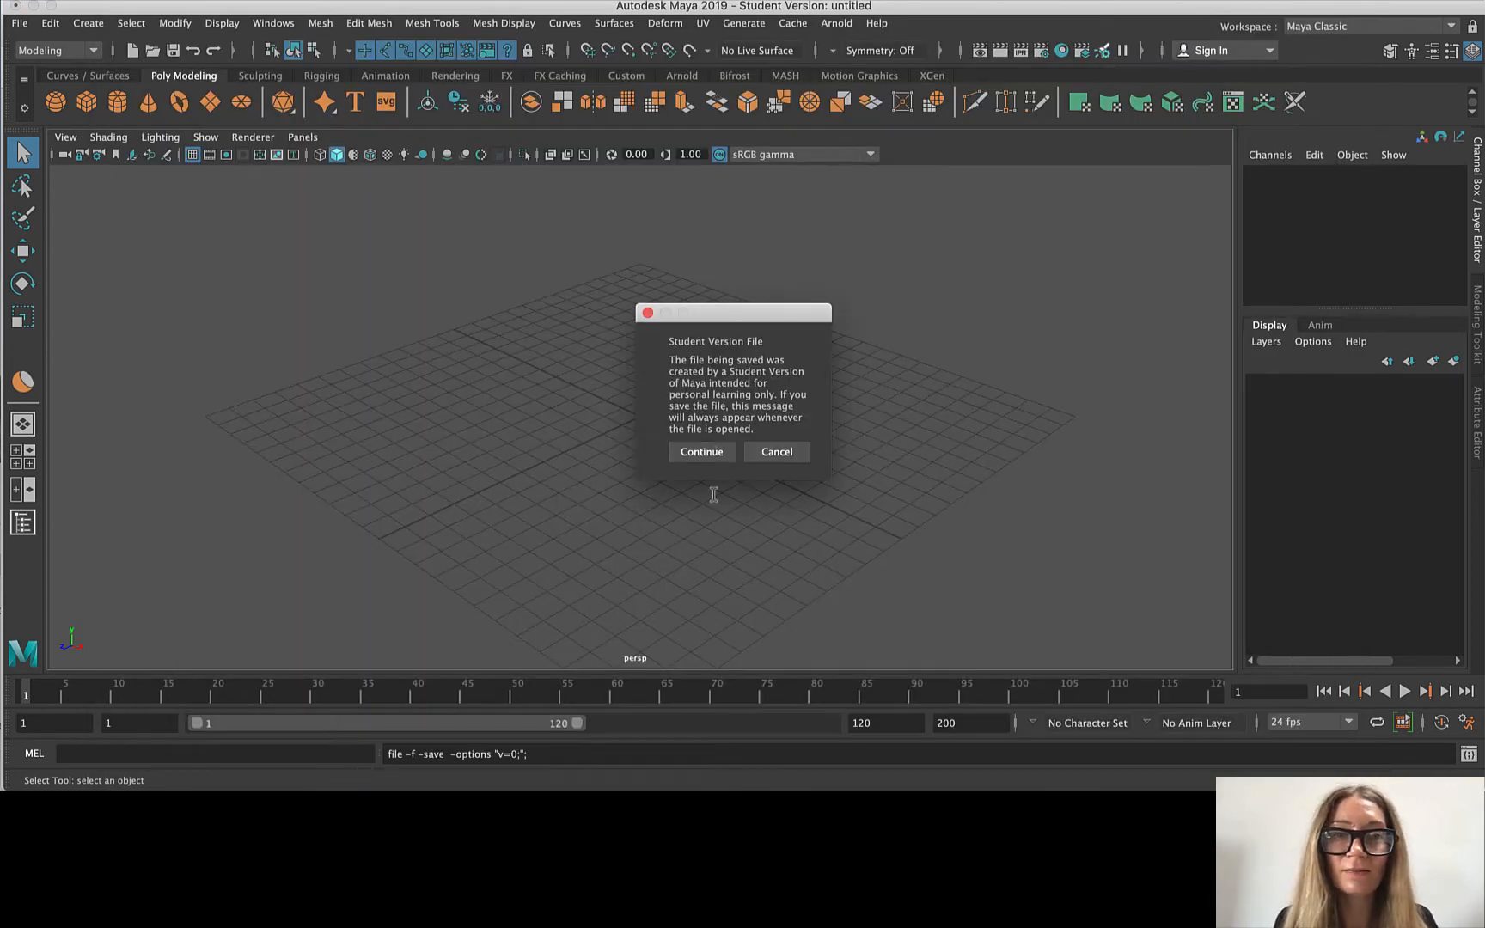
{"action": "left_click", "coordinate": [701, 453]}
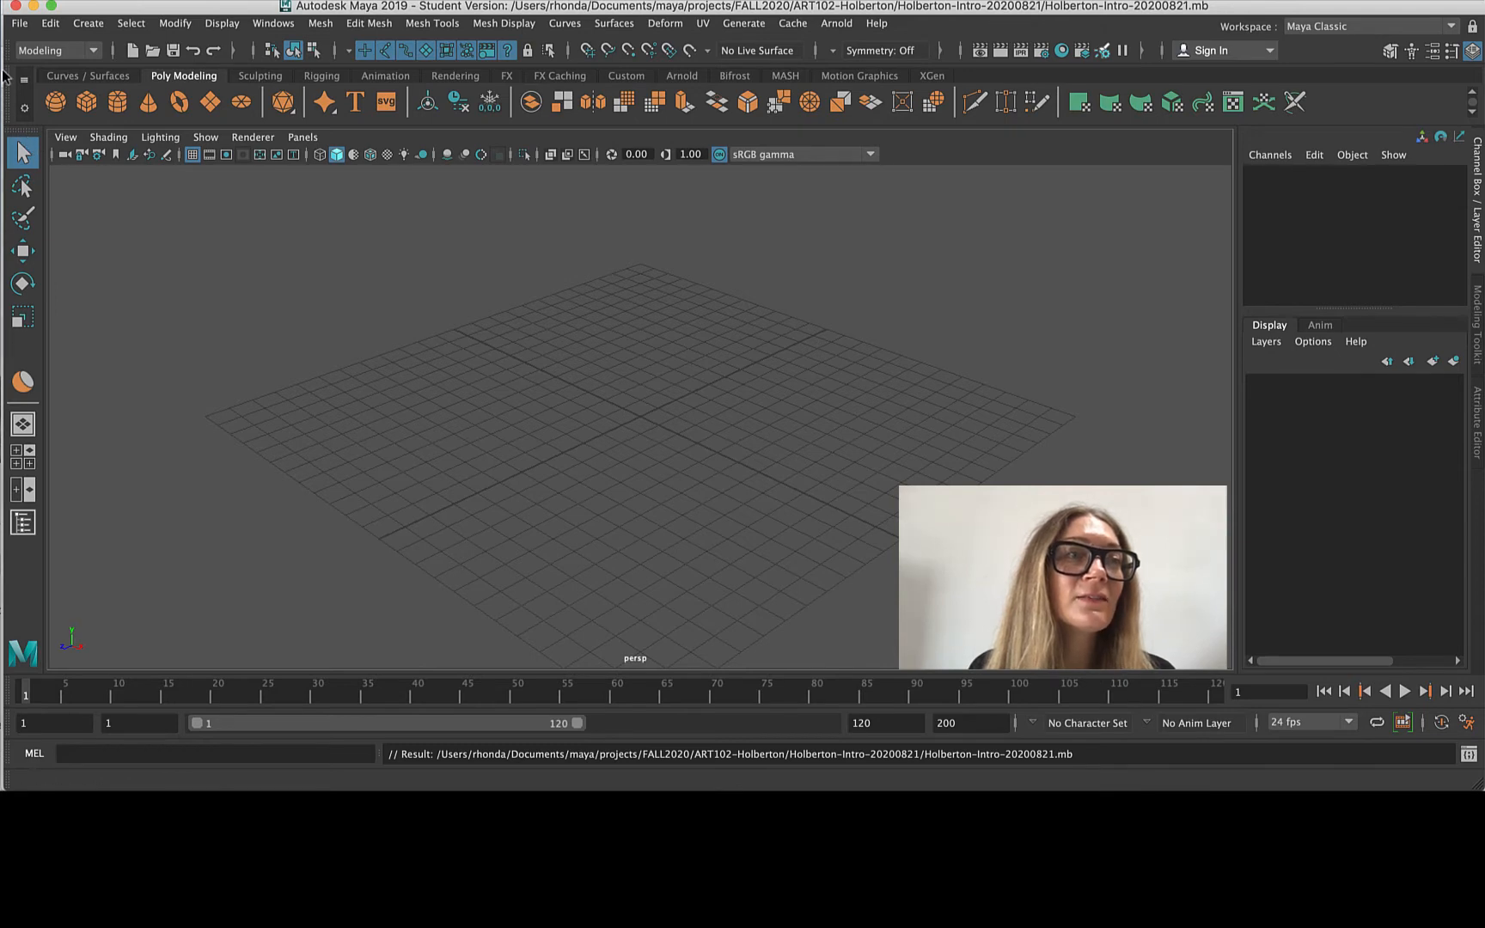
Dock the Tool Box horizontally between the shelf and the perspective view.
{"action": "left_click_drag", "start_coordinate": [22, 133], "coordinate": [411, 134]}
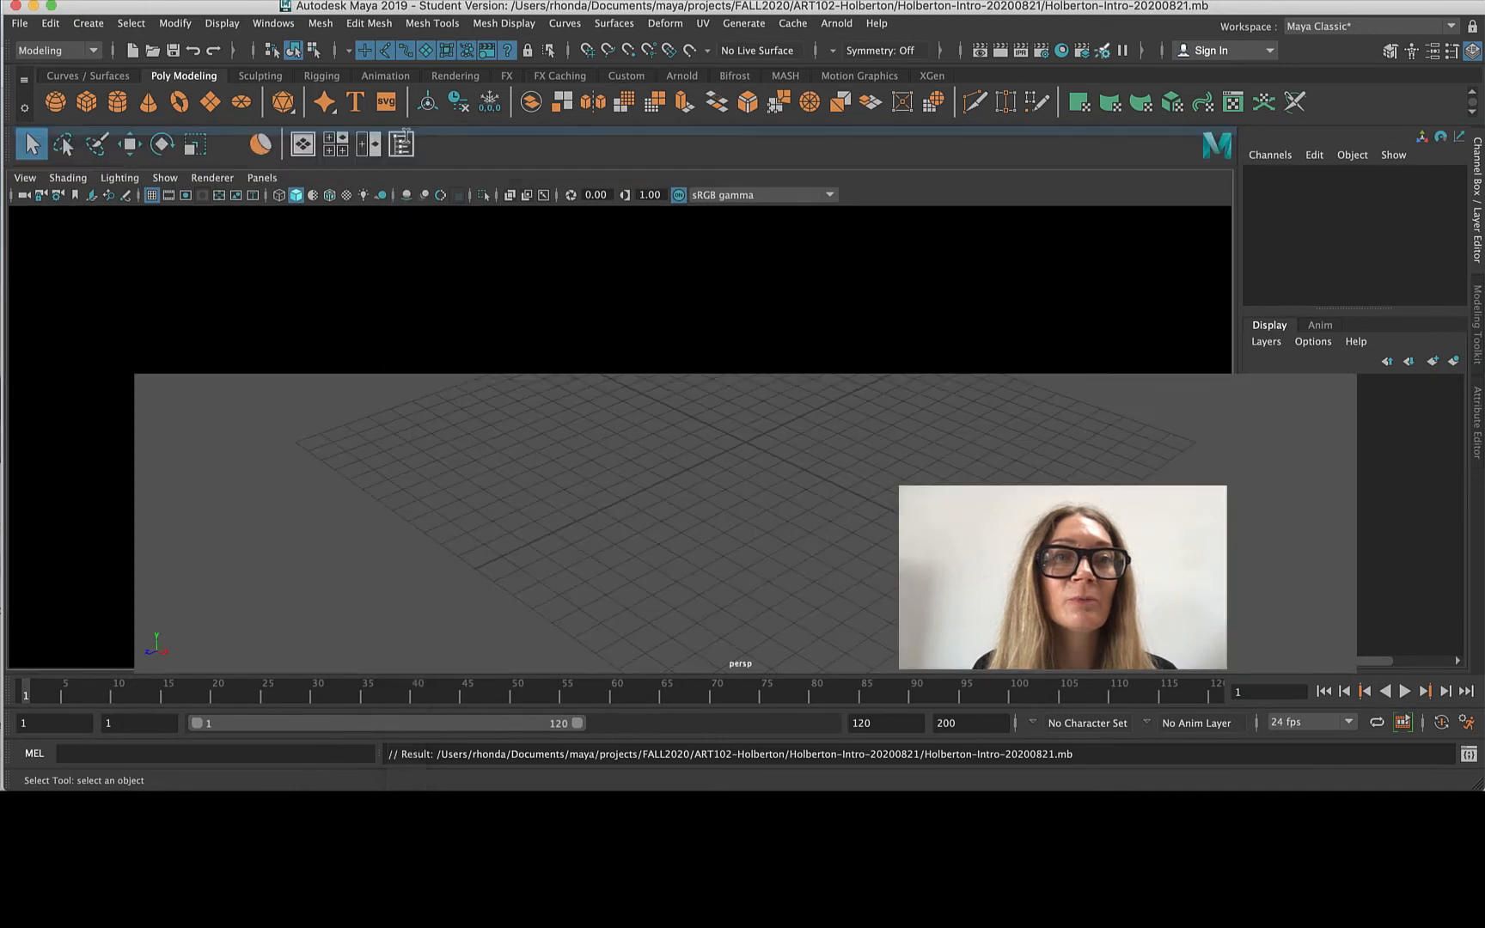
{"action": "left_click_drag", "start_coordinate": [961, 338], "coordinate": [783, 411], "text": "alt"}
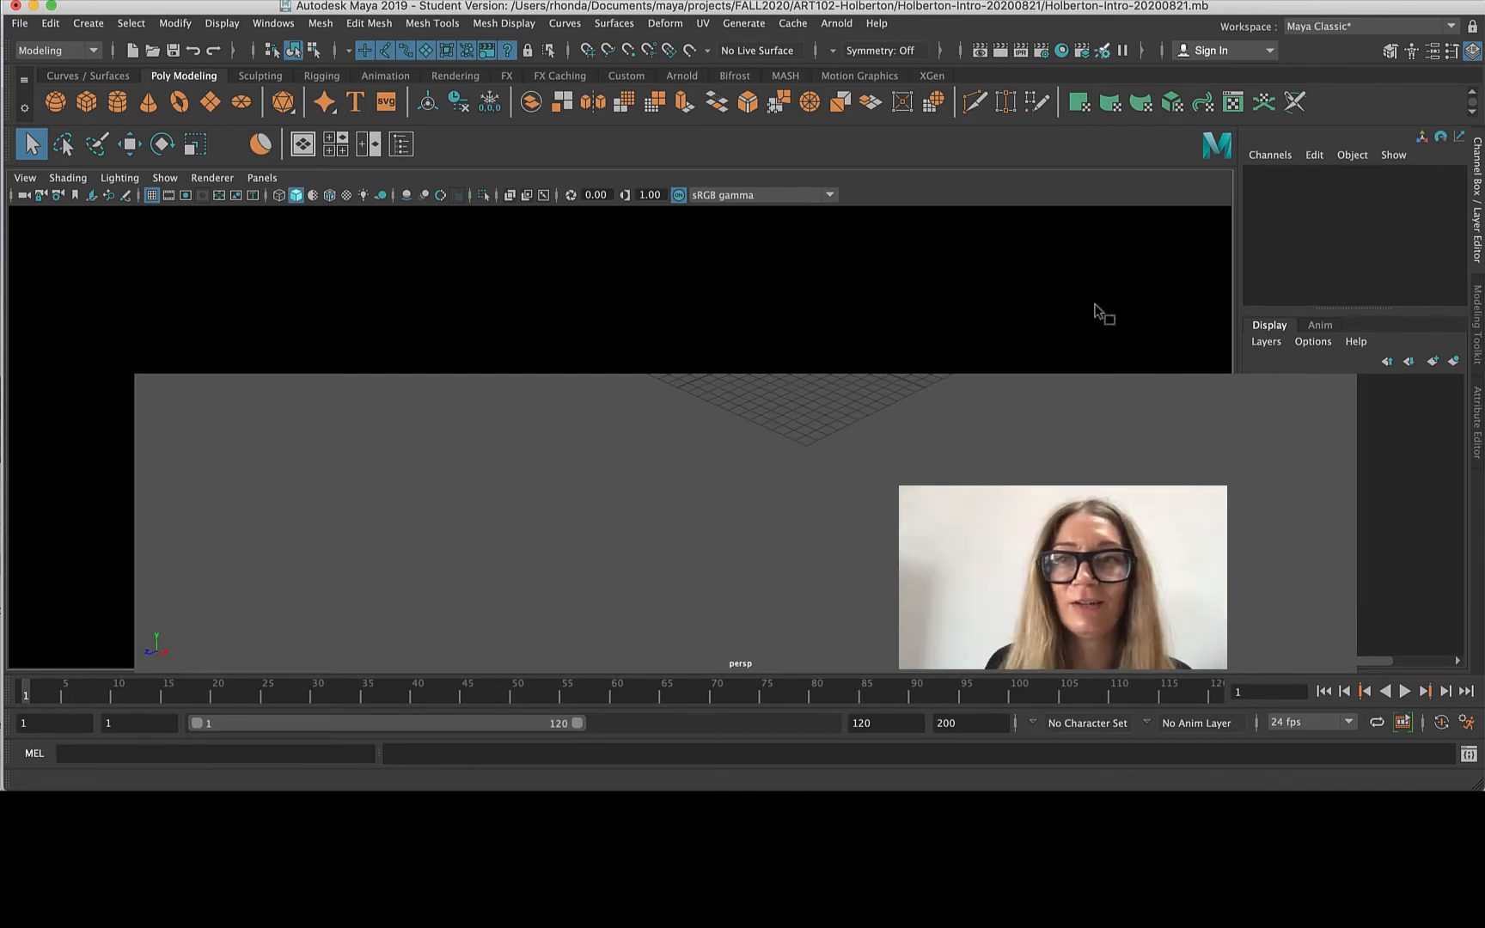
{"action": "scroll", "coordinate": [1237, 440], "scroll_direction": "up", "scroll_amount": 3}
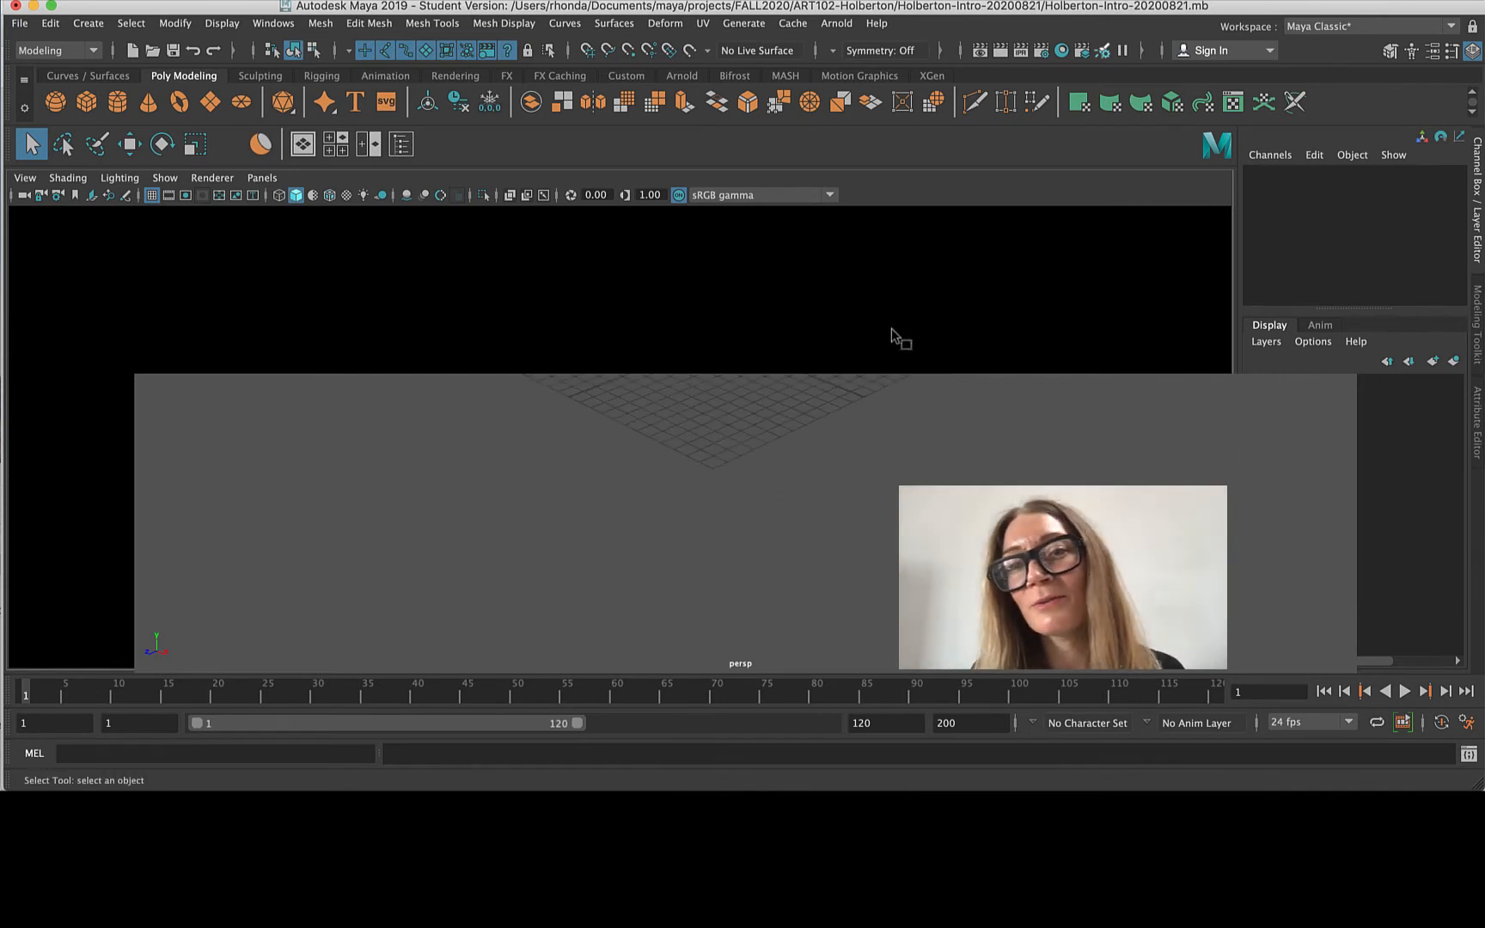
{"action": "scroll", "coordinate": [795, 465], "scroll_direction": "up", "scroll_amount": 5}
{"action": "scroll", "coordinate": [799, 462], "scroll_direction": "down", "scroll_amount": 3}
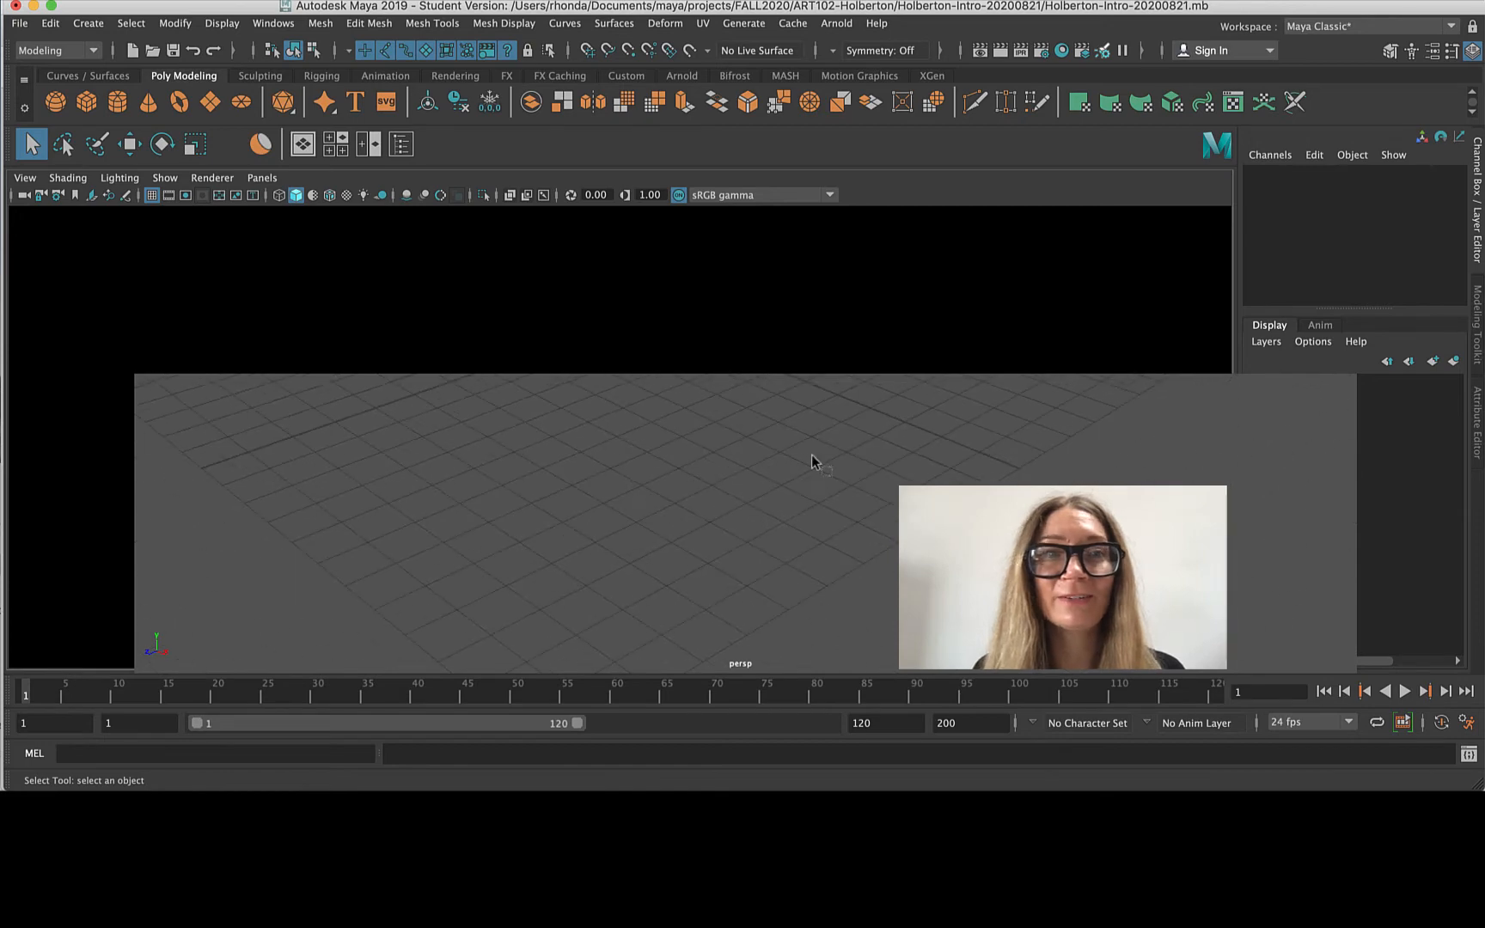
Dock the Tool Box vertically beside the viewport again, and detach and close it.
{"action": "left_click_drag", "start_coordinate": [3, 144], "coordinate": [75, 148]}
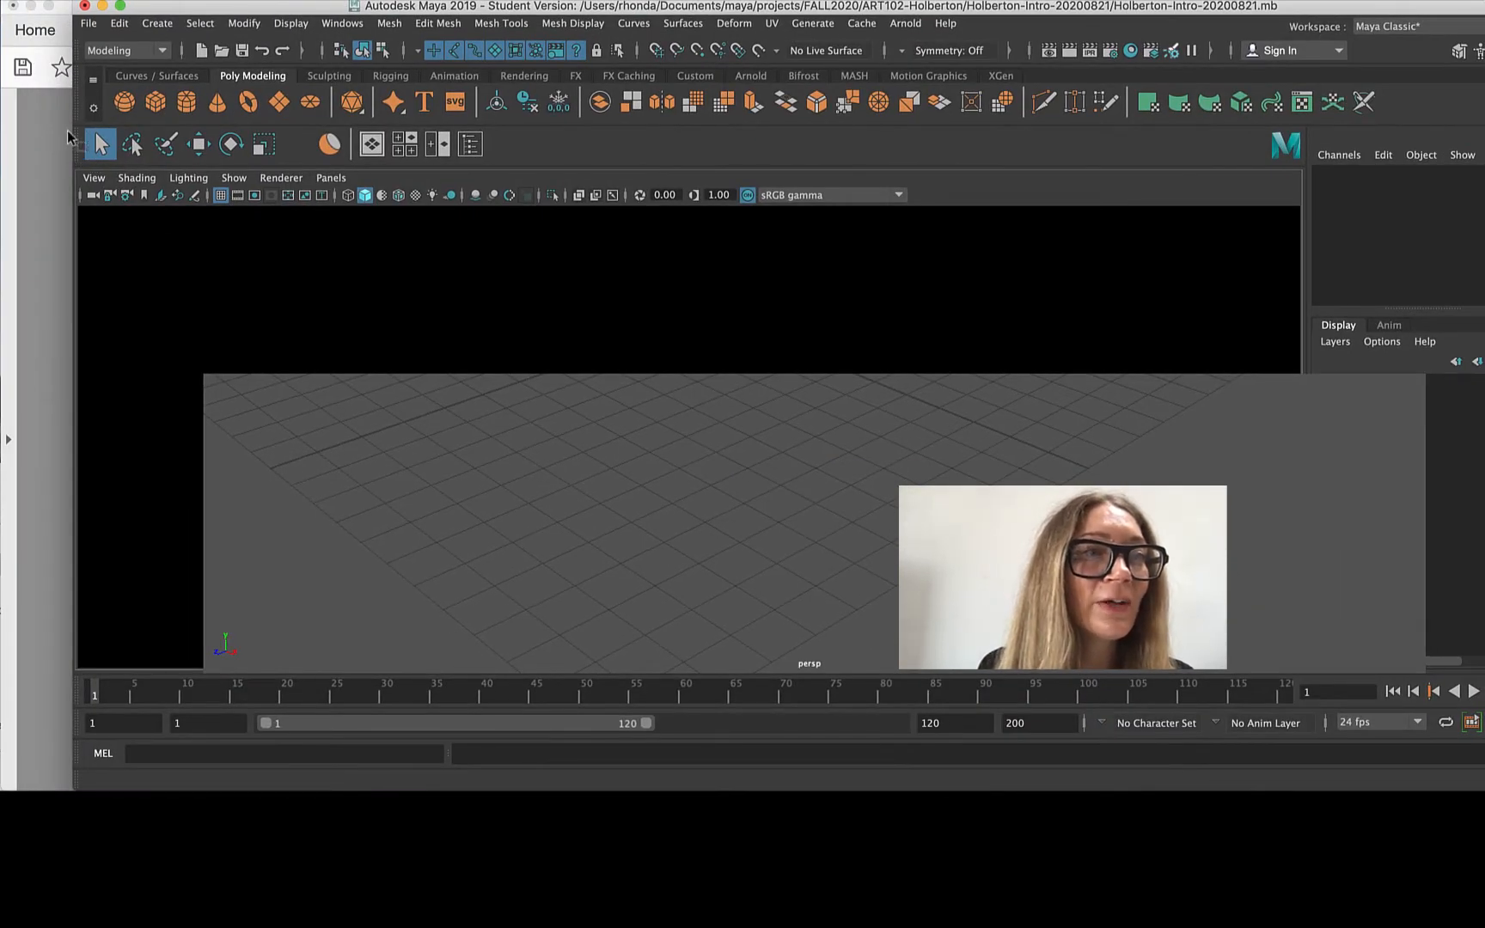
{"action": "left_click_drag", "start_coordinate": [76, 150], "coordinate": [80, 289]}
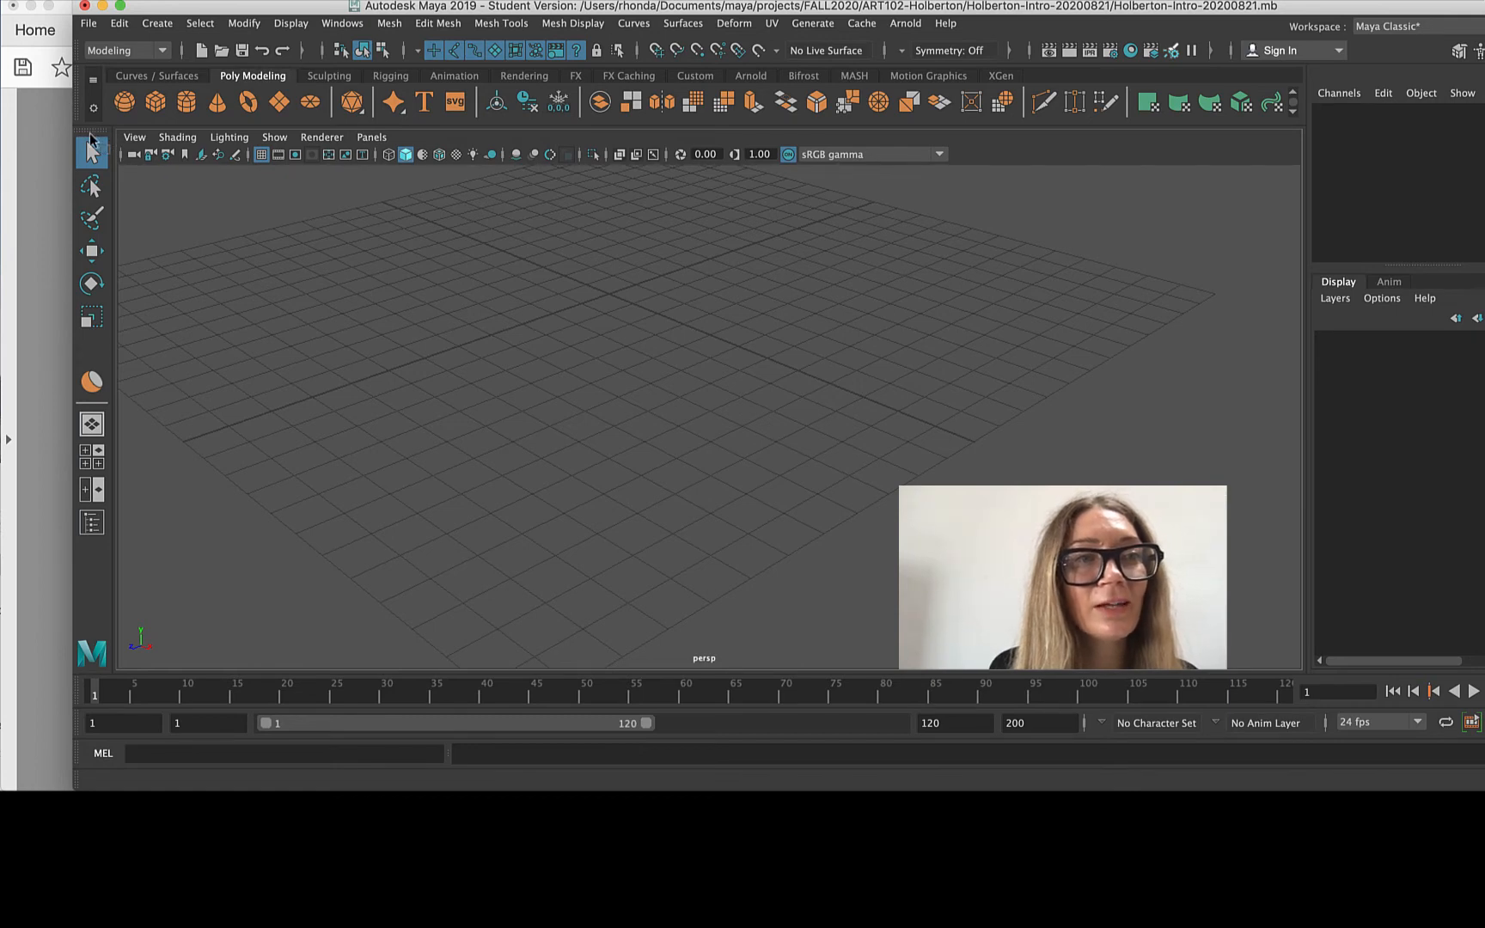
{"action": "left_click_drag", "start_coordinate": [106, 140], "coordinate": [292, 137]}
{"action": "left_click_drag", "start_coordinate": [1313, 295], "coordinate": [78, 335]}
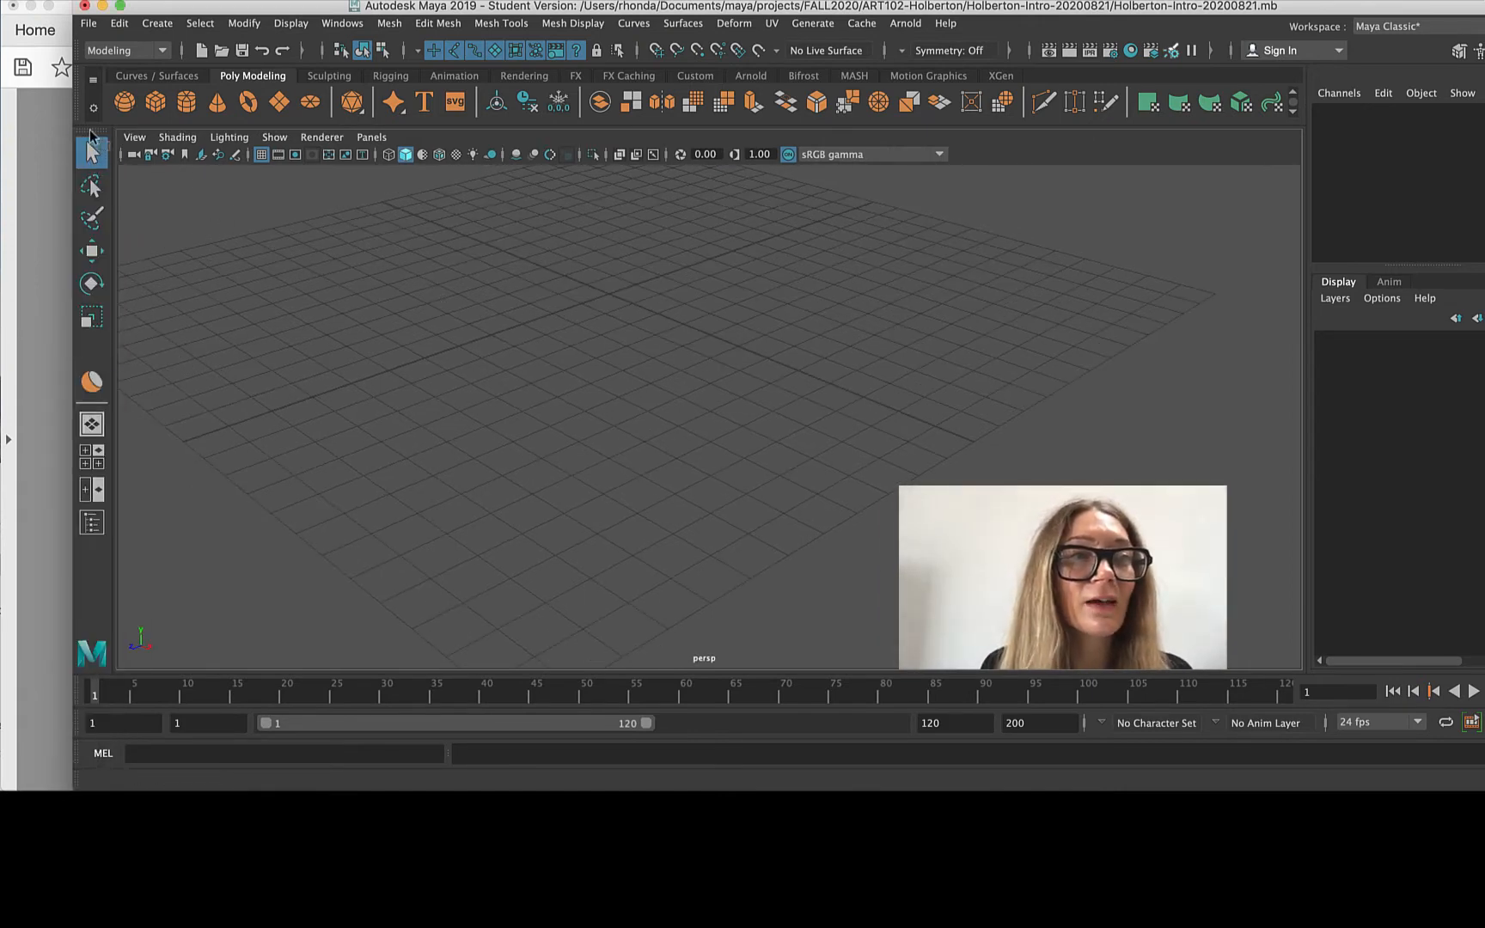
{"action": "left_click_drag", "start_coordinate": [93, 134], "coordinate": [503, 243]}
{"action": "left_click", "coordinate": [502, 242]}
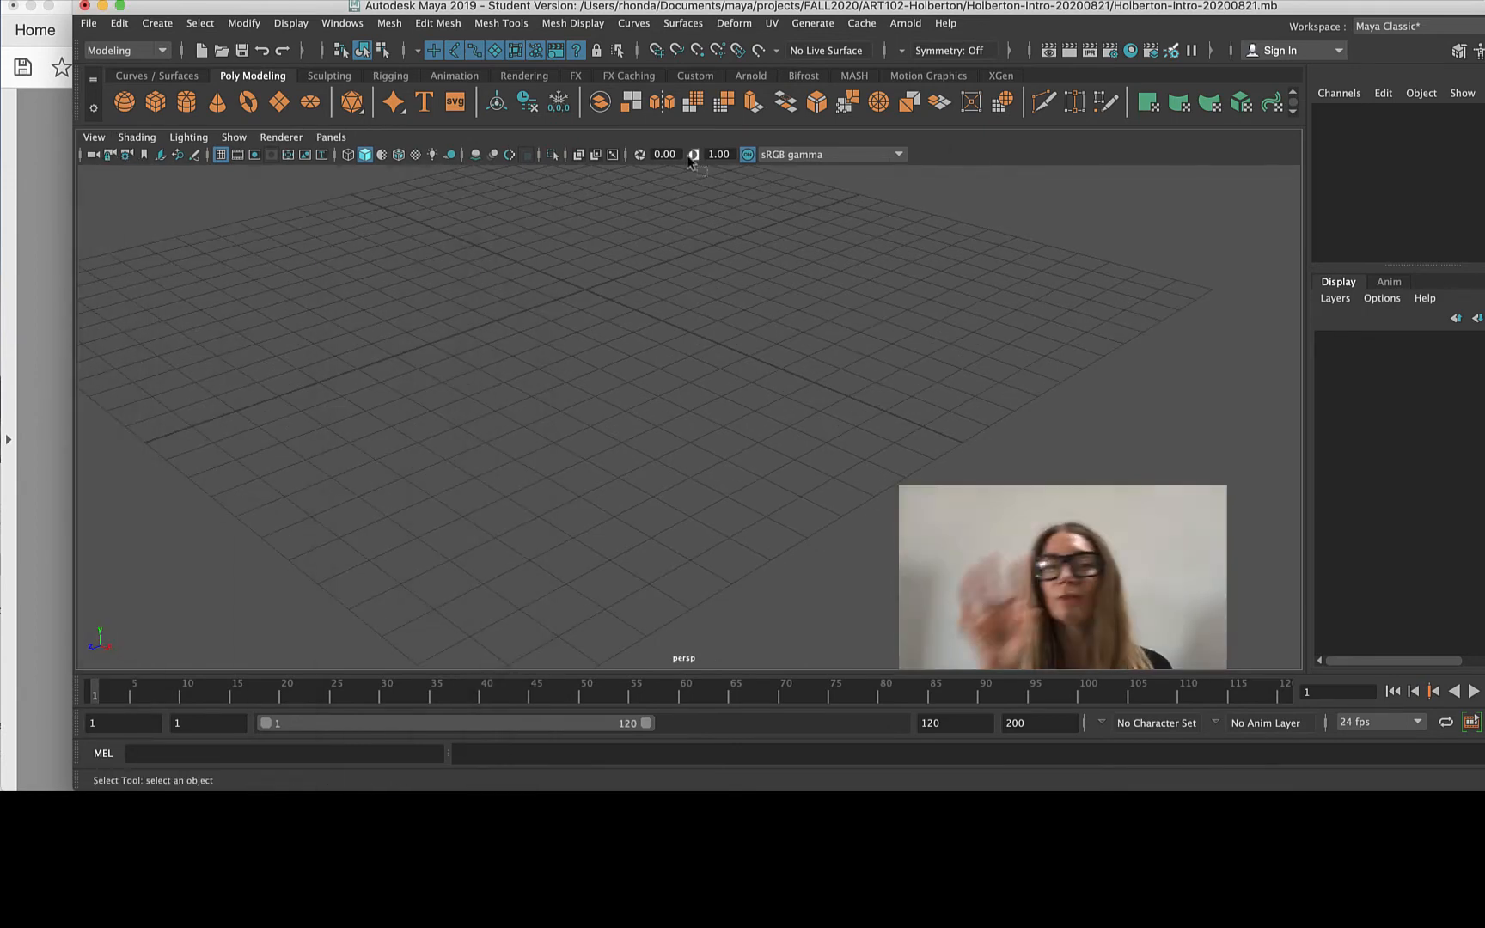
{"action": "scroll", "coordinate": [688, 384], "scroll_direction": "down", "scroll_amount": 5}
{"action": "scroll", "coordinate": [643, 304], "scroll_direction": "up", "scroll_amount": 5}
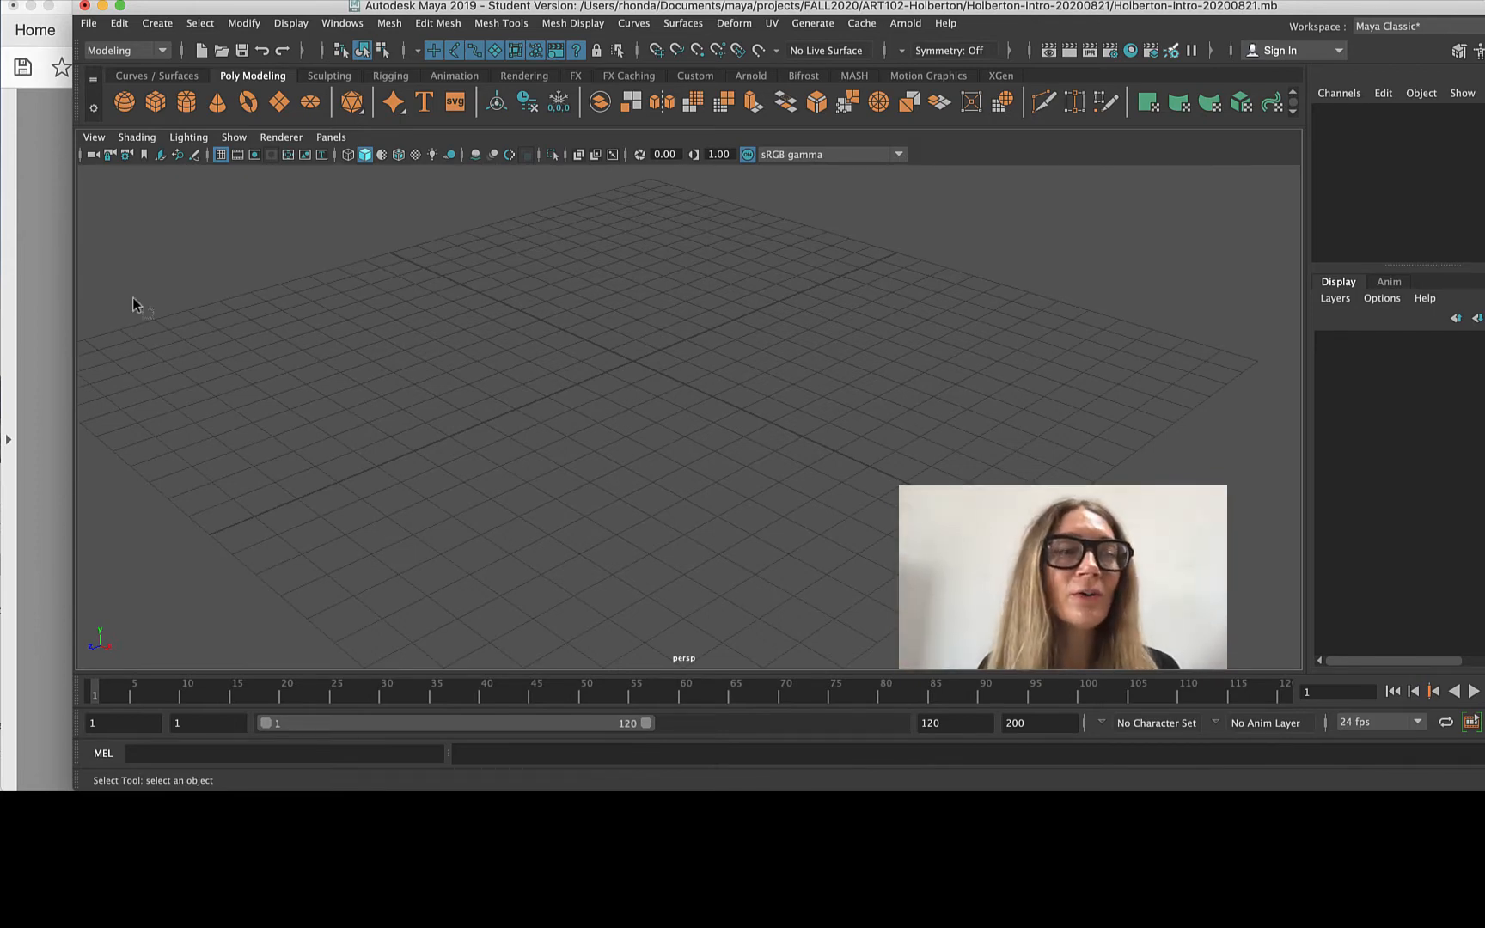
Move the Maya window back into place and reset the Maya Classic workspace to its default layout.
{"action": "double_click", "coordinate": [1393, 4]}
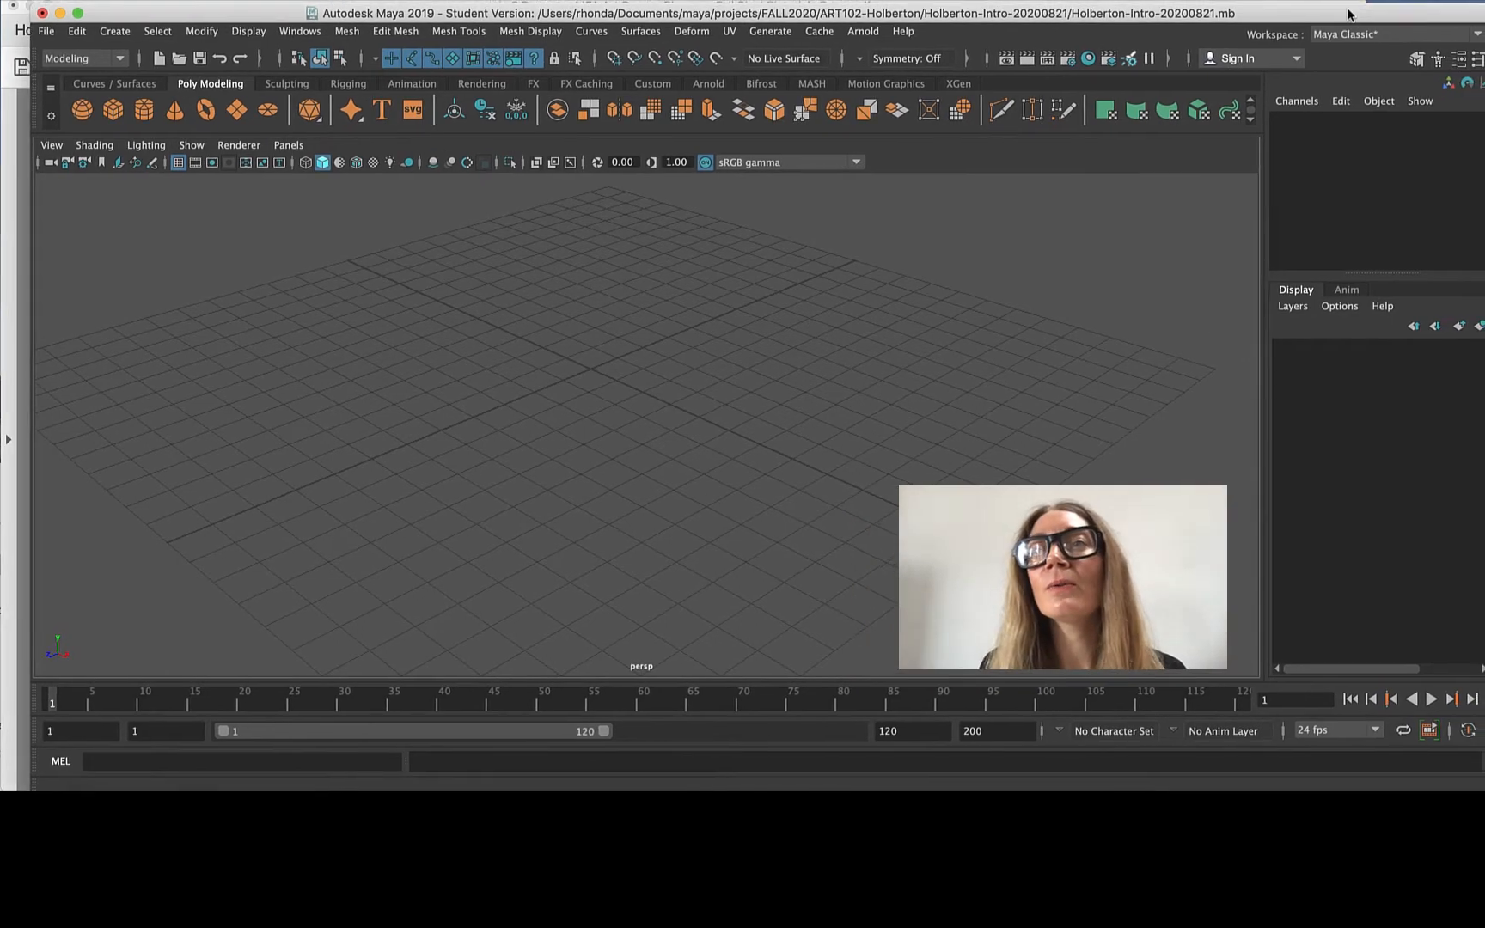
{"action": "left_click", "coordinate": [1457, 32]}
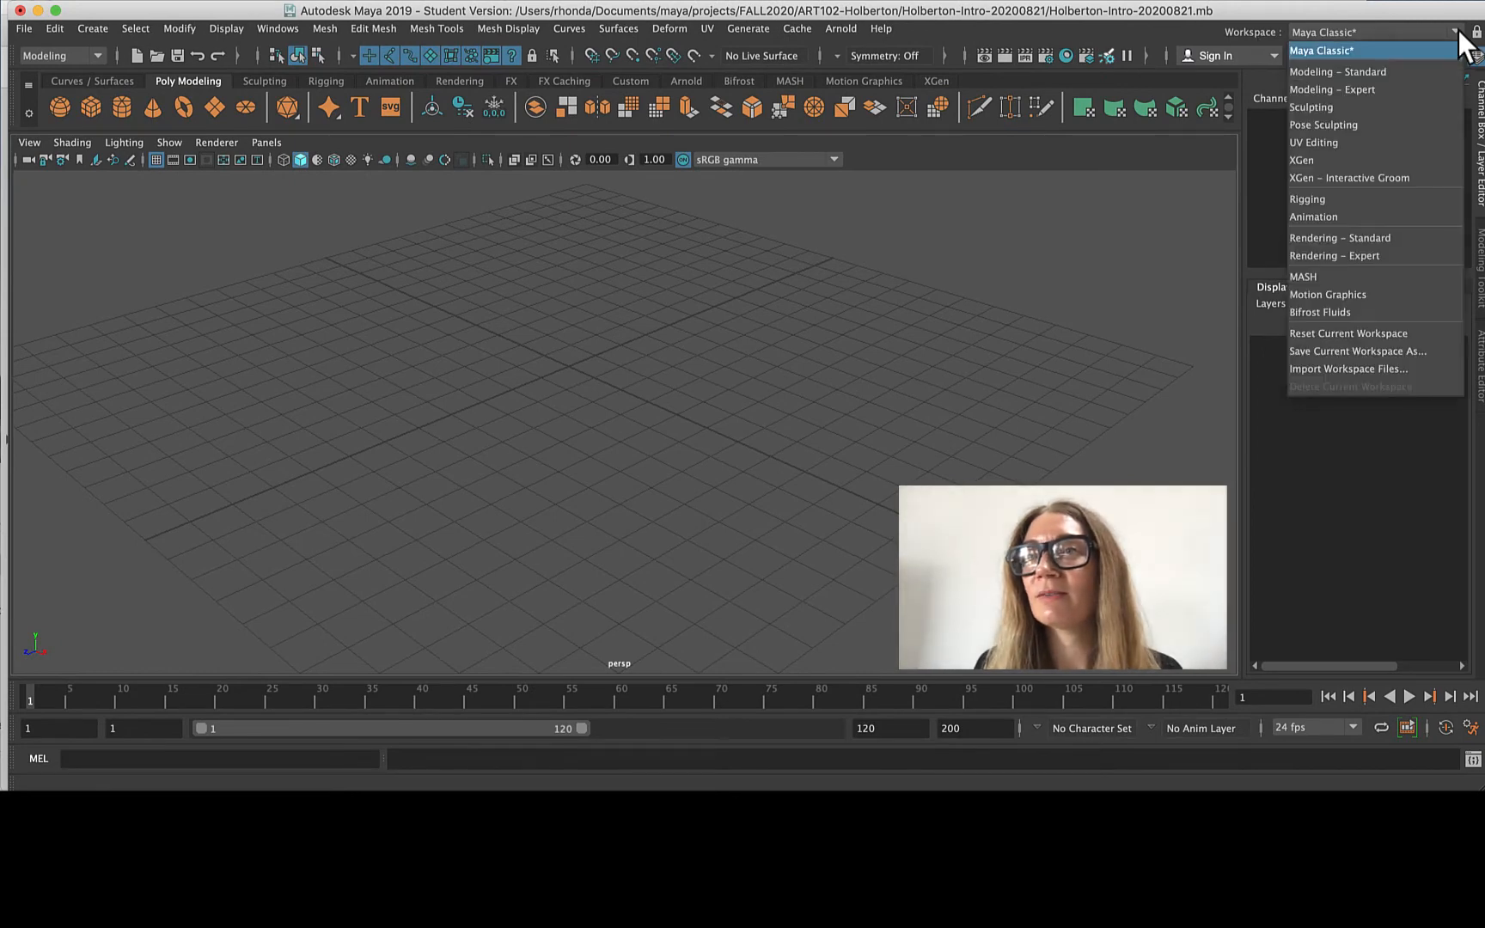
{"action": "left_click", "coordinate": [1411, 335]}
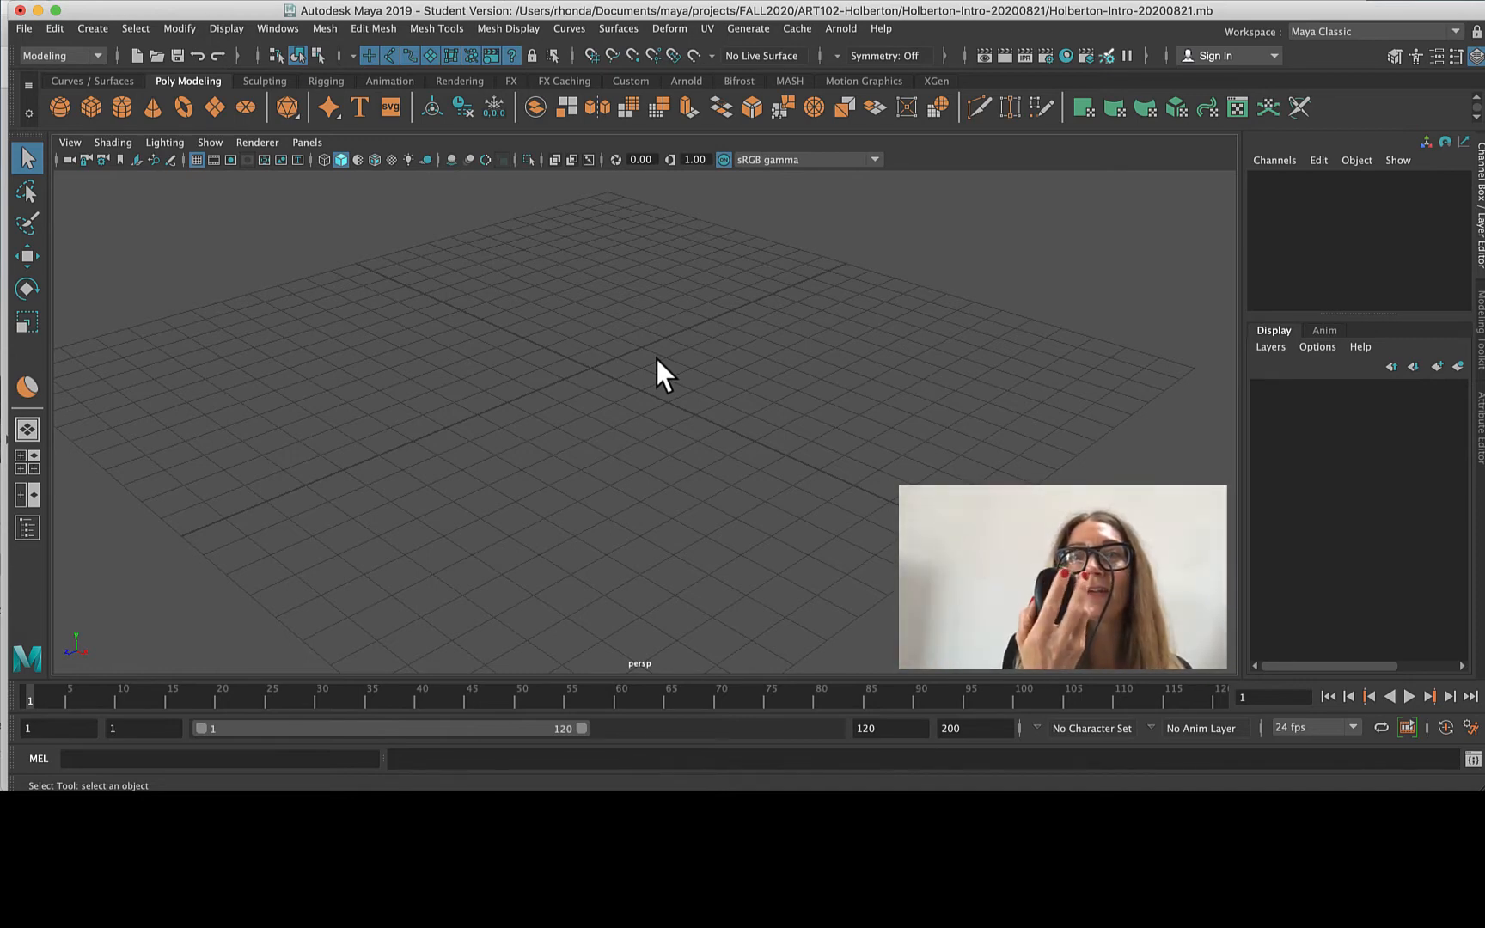
{"action": "scroll", "coordinate": [654, 355], "scroll_direction": "down", "scroll_amount": 5}
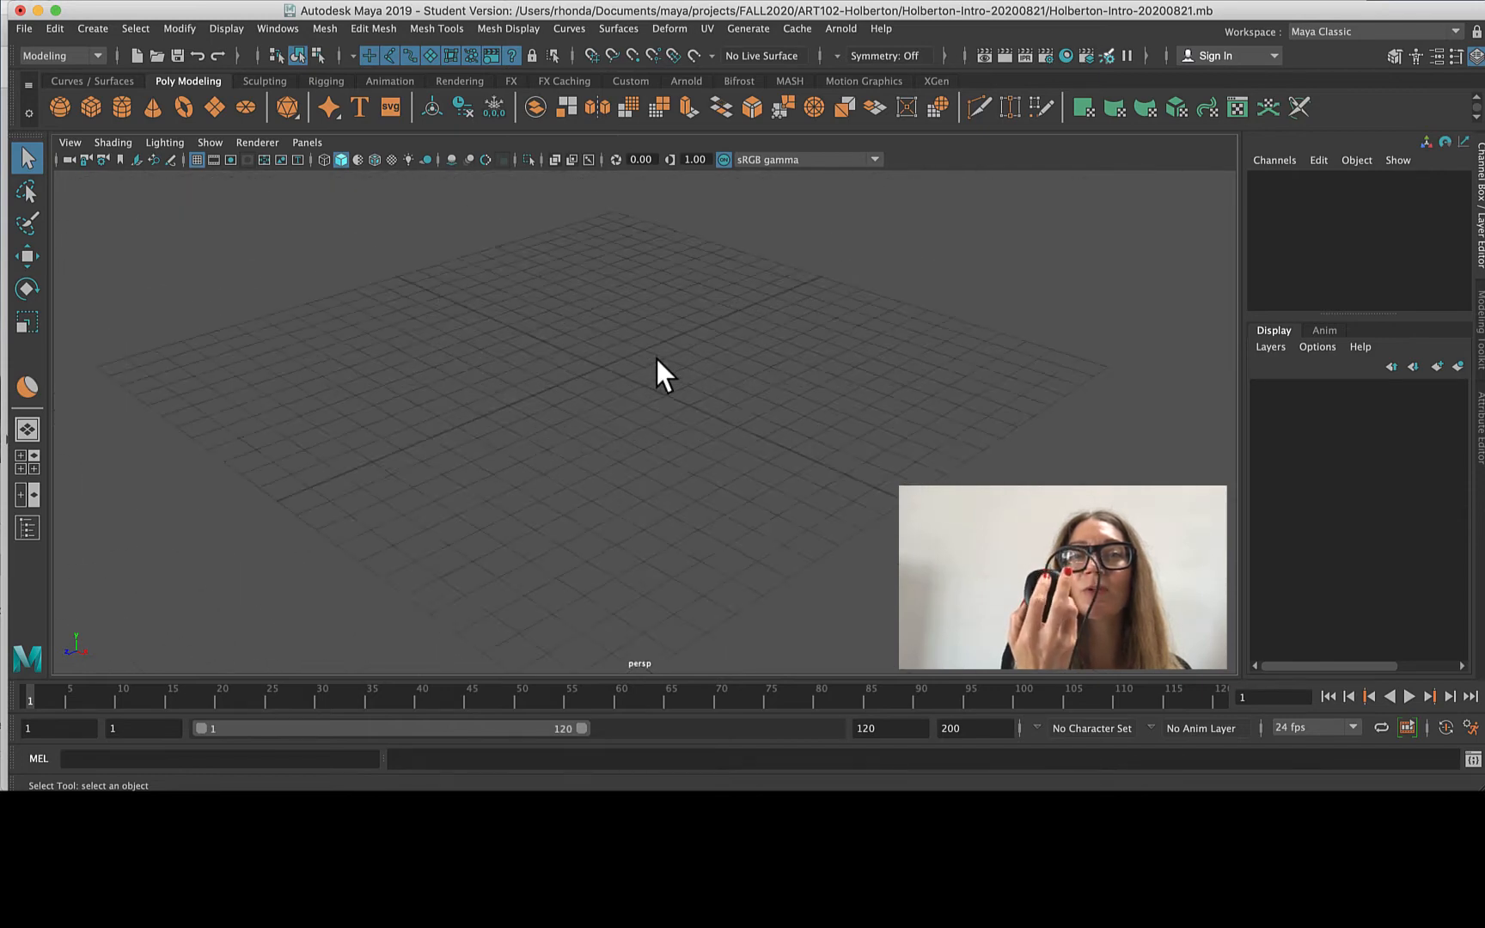
{"action": "scroll", "coordinate": [658, 374], "scroll_direction": "down", "scroll_amount": 6}
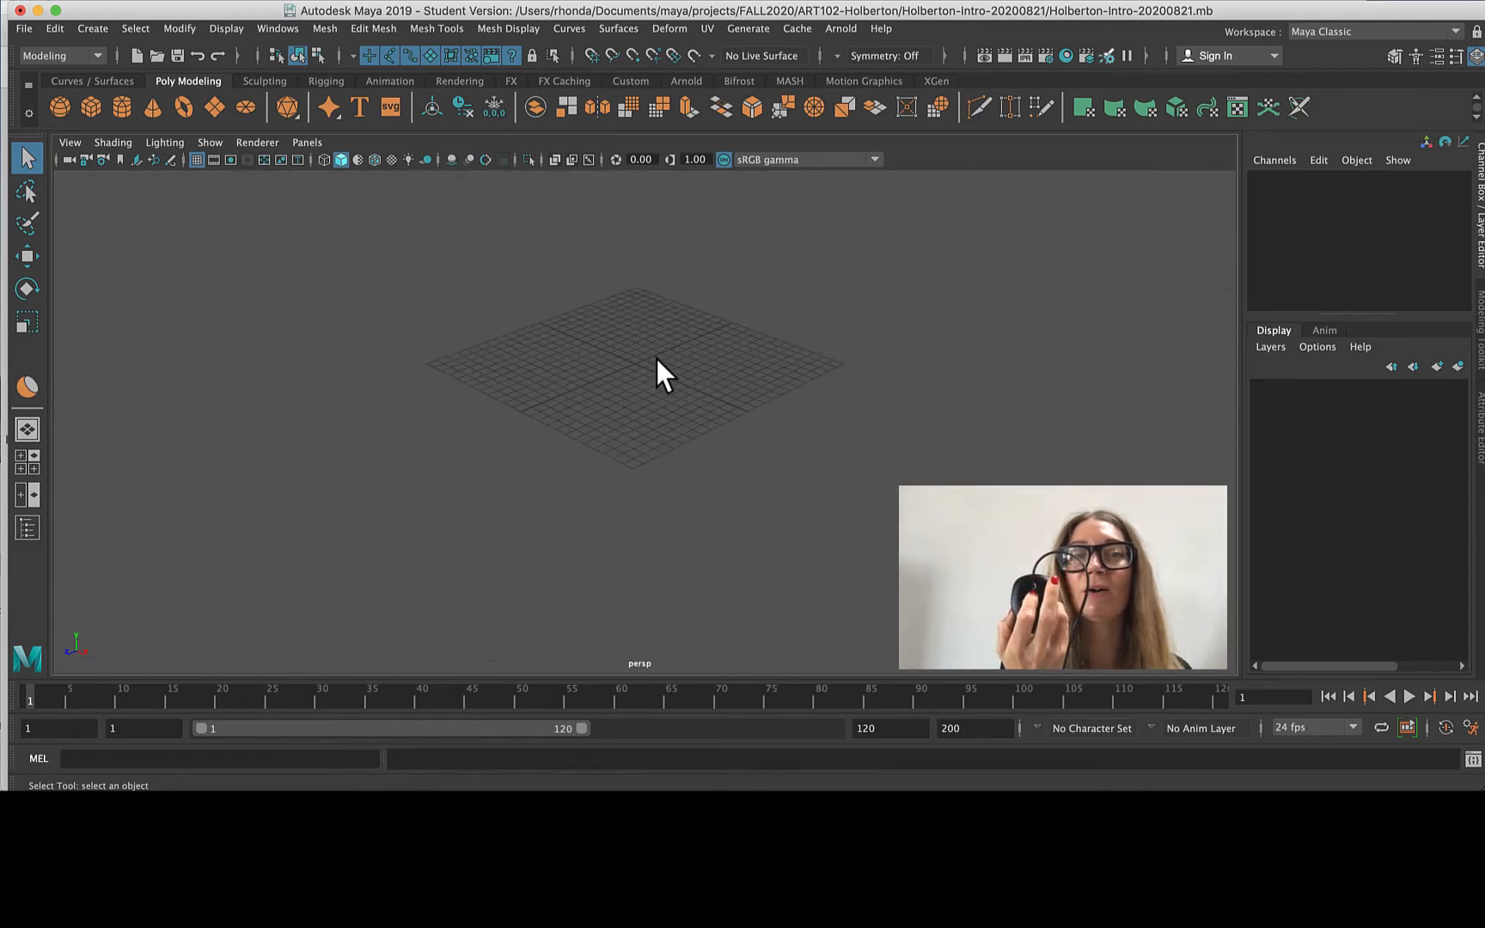
{"action": "scroll", "coordinate": [657, 360], "scroll_direction": "up", "scroll_amount": 4}
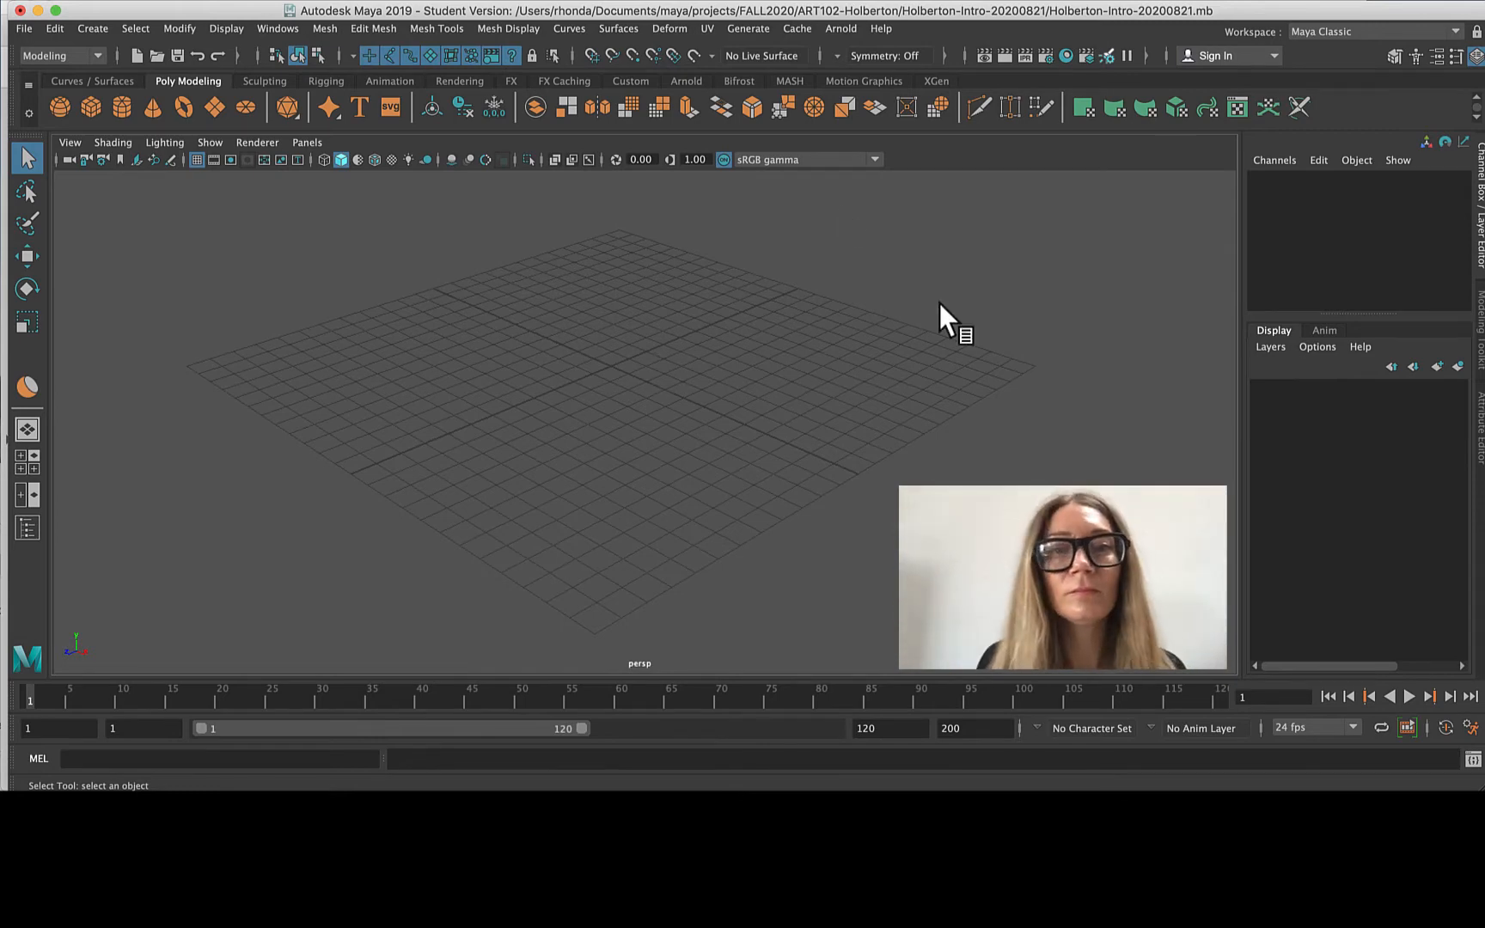
{"action": "scroll", "coordinate": [464, 432], "scroll_direction": "down", "scroll_amount": 5}
{"action": "scroll", "coordinate": [473, 404], "scroll_direction": "up", "scroll_amount": 4}
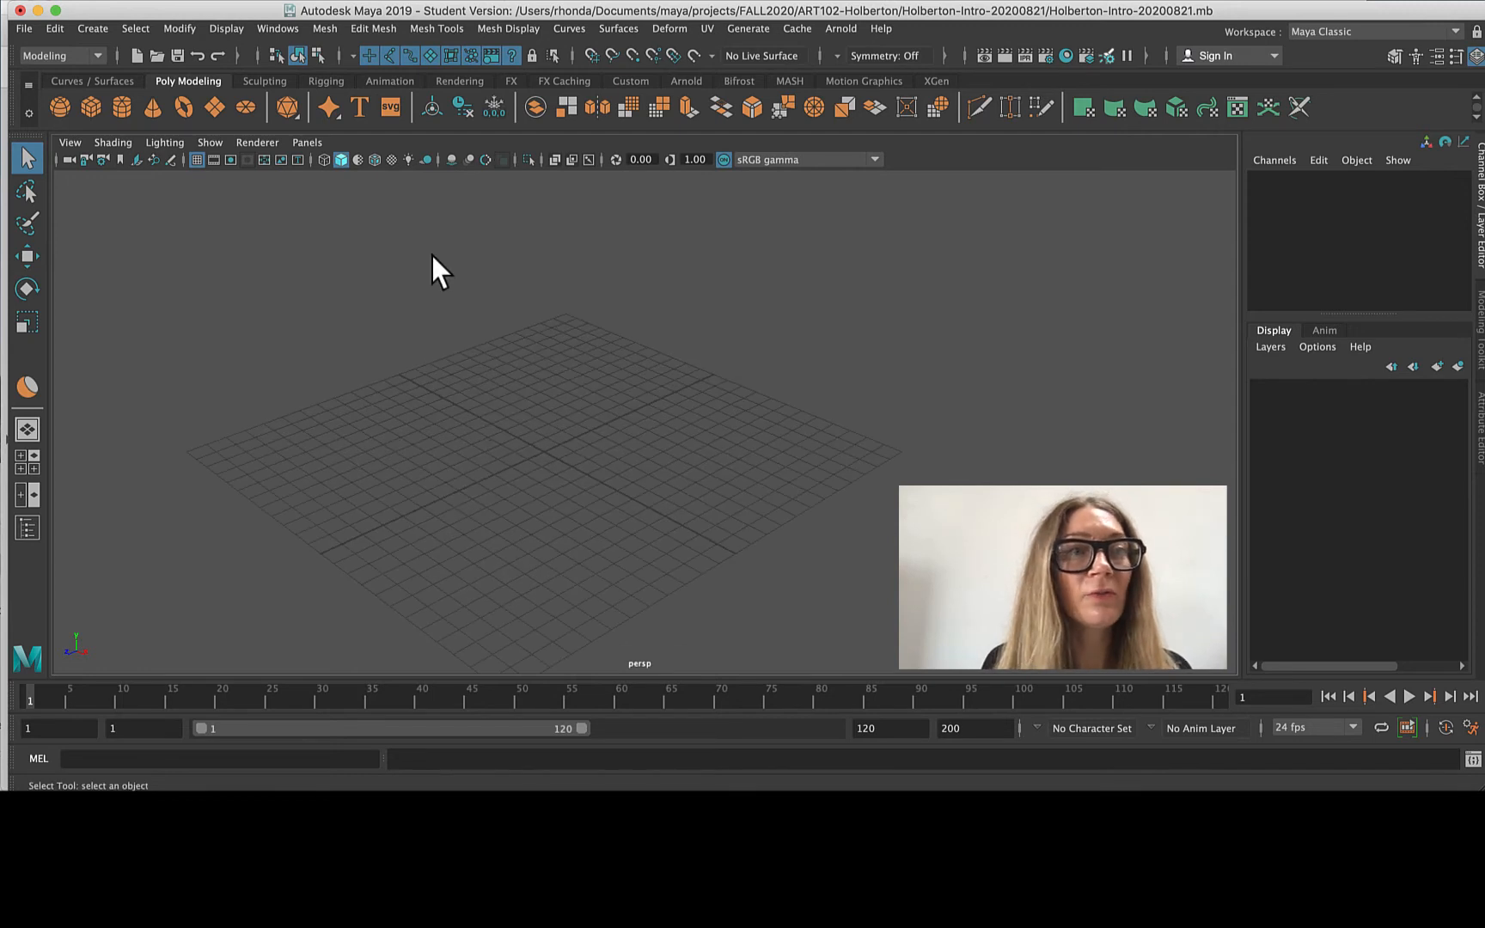
Compare the commands of the Rendering and FX menu sets, and return to the Modeling set.
{"action": "left_click", "coordinate": [93, 57]}
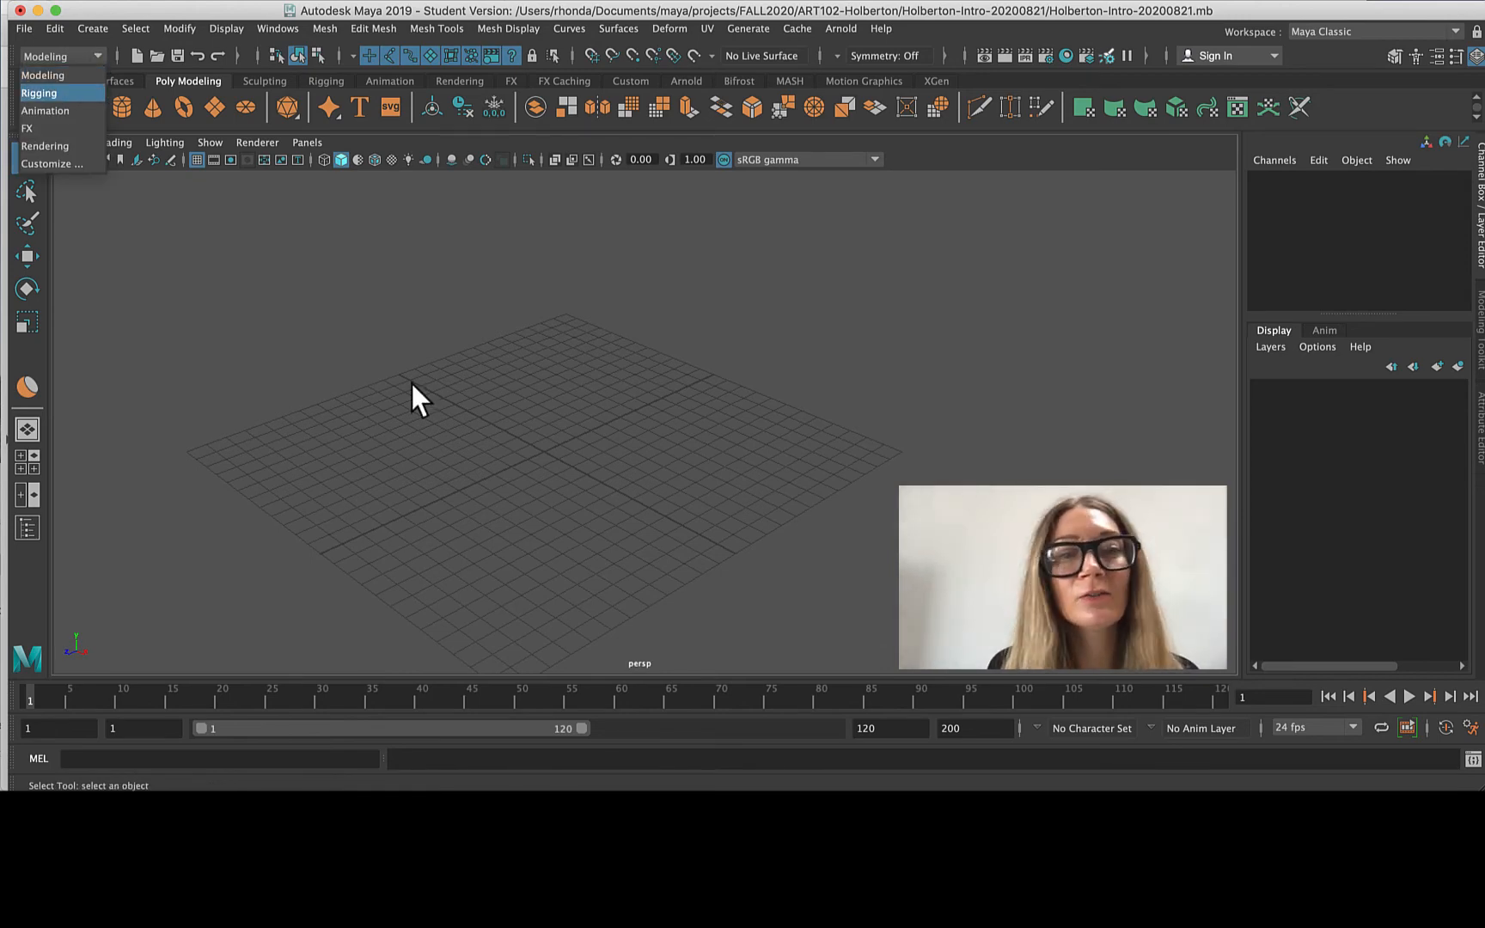
{"action": "left_click", "coordinate": [52, 147]}
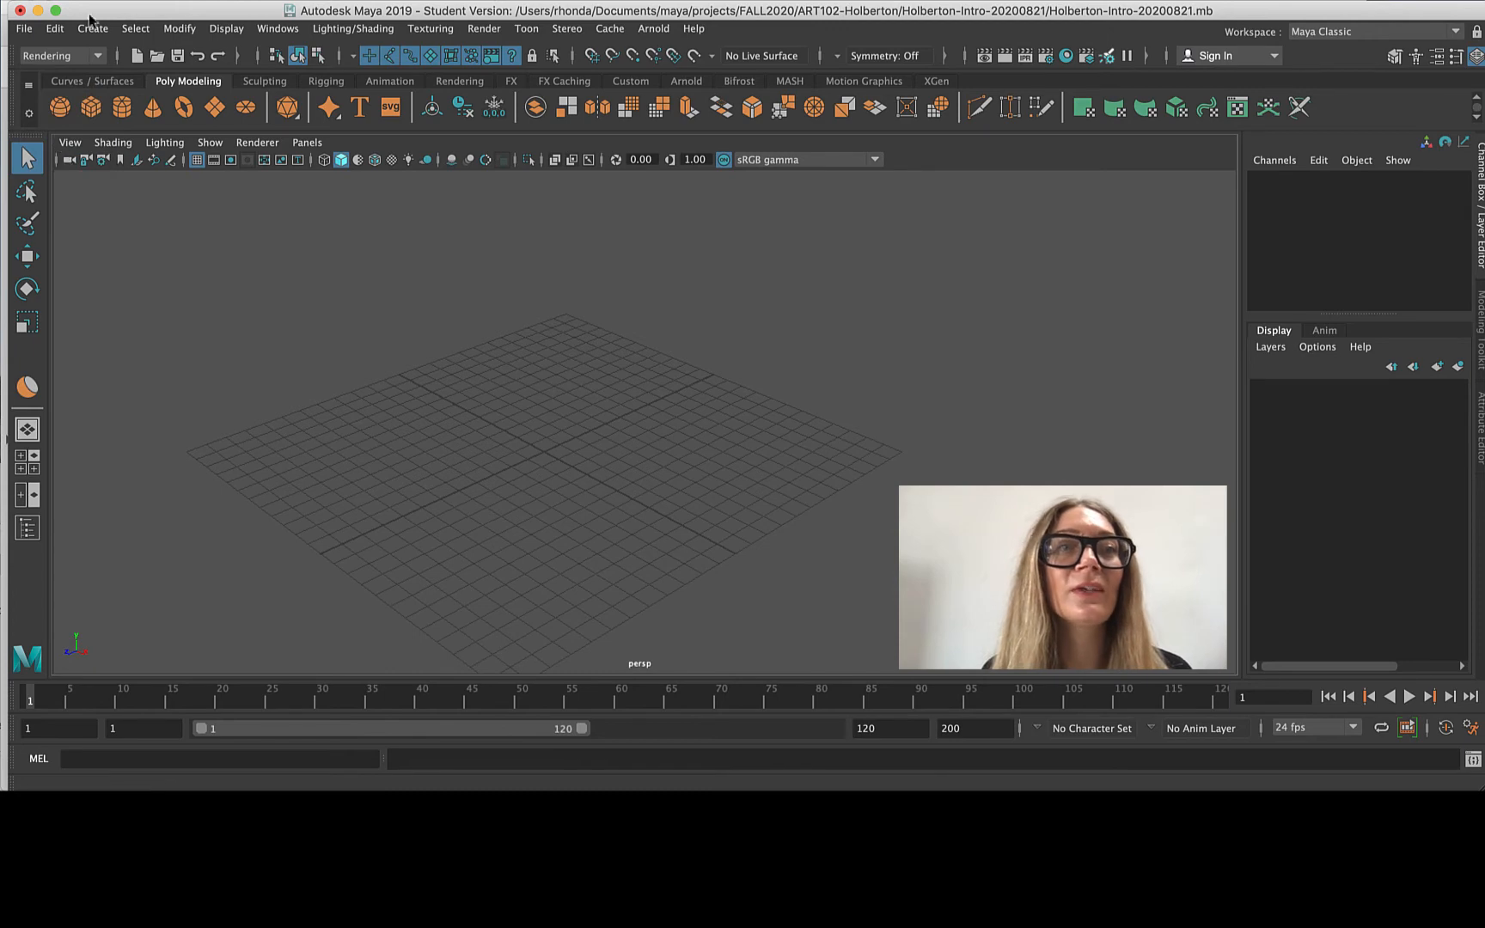
{"action": "left_click", "coordinate": [86, 56]}
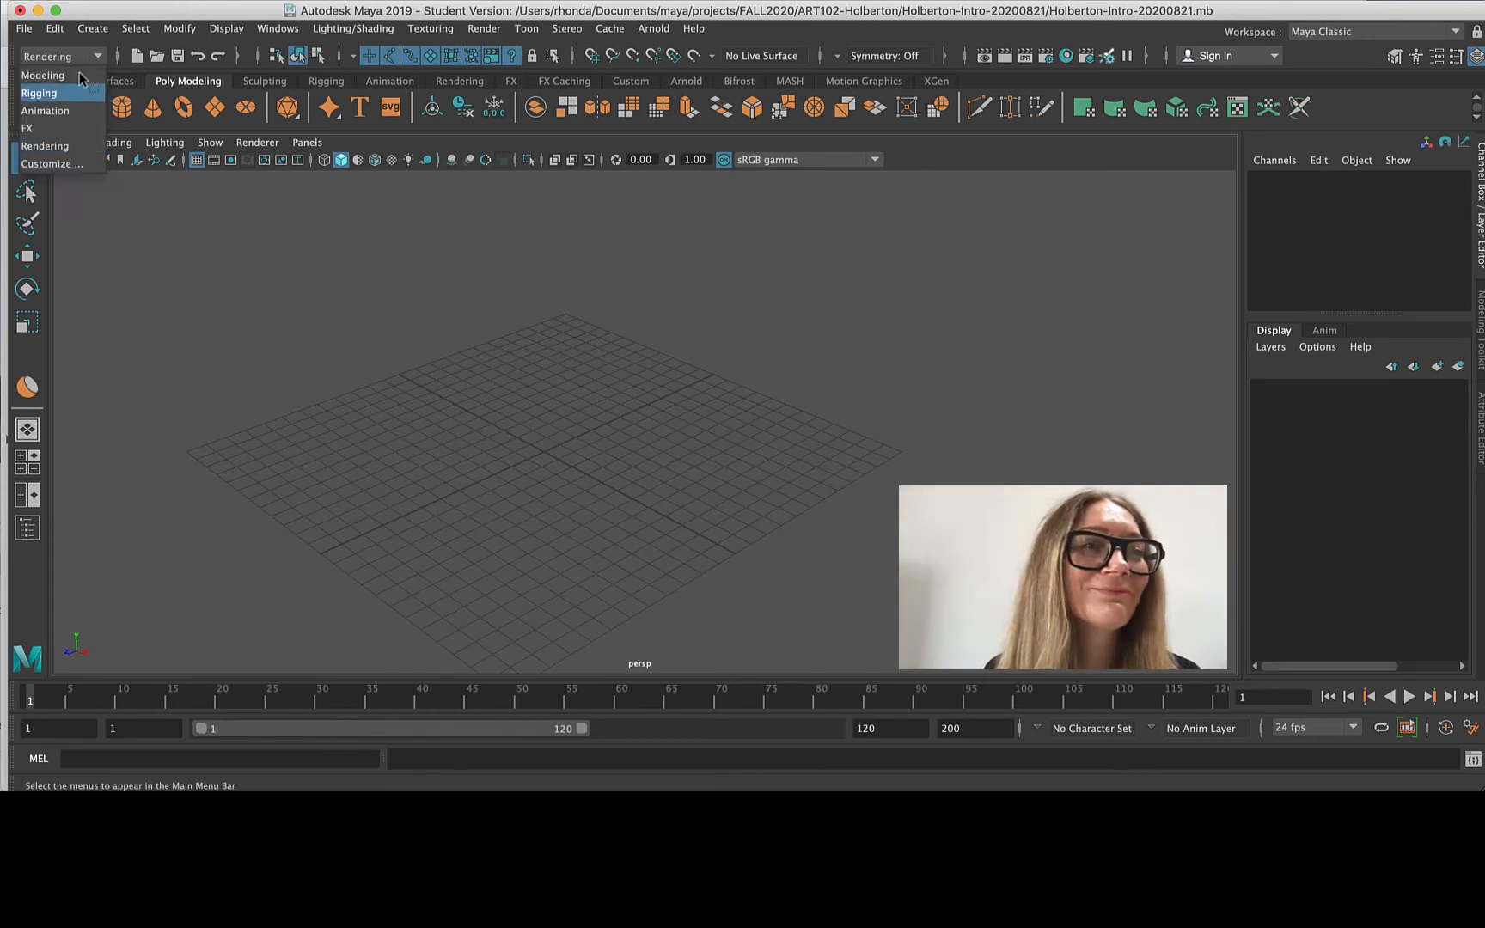
{"action": "left_click", "coordinate": [27, 128]}
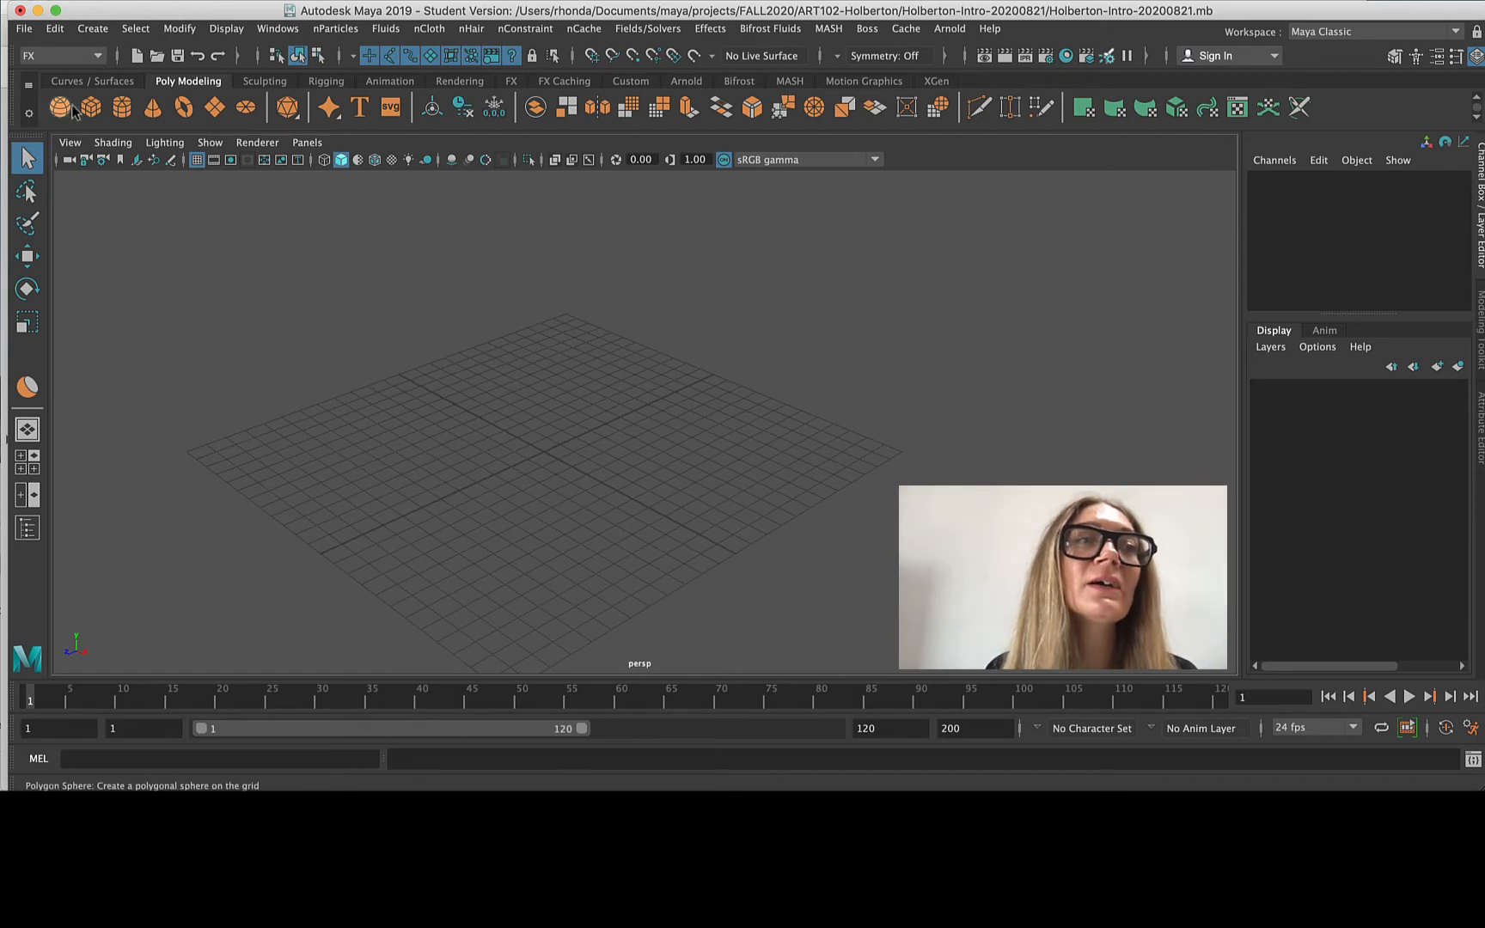
{"action": "left_click", "coordinate": [97, 57]}
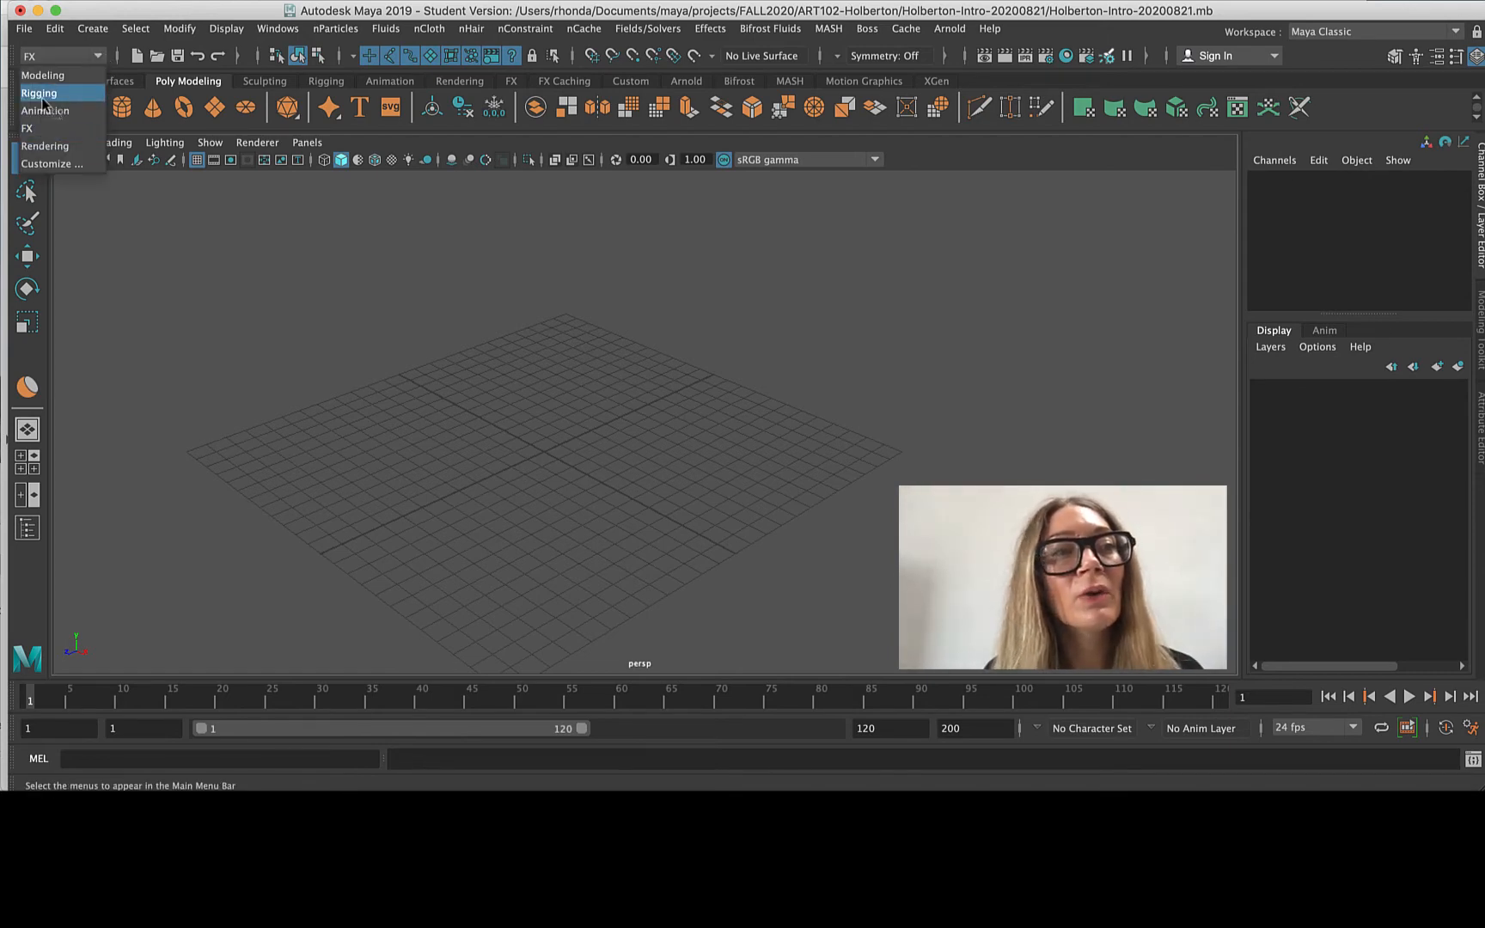
{"action": "left_click", "coordinate": [49, 146]}
{"action": "left_click", "coordinate": [96, 56]}
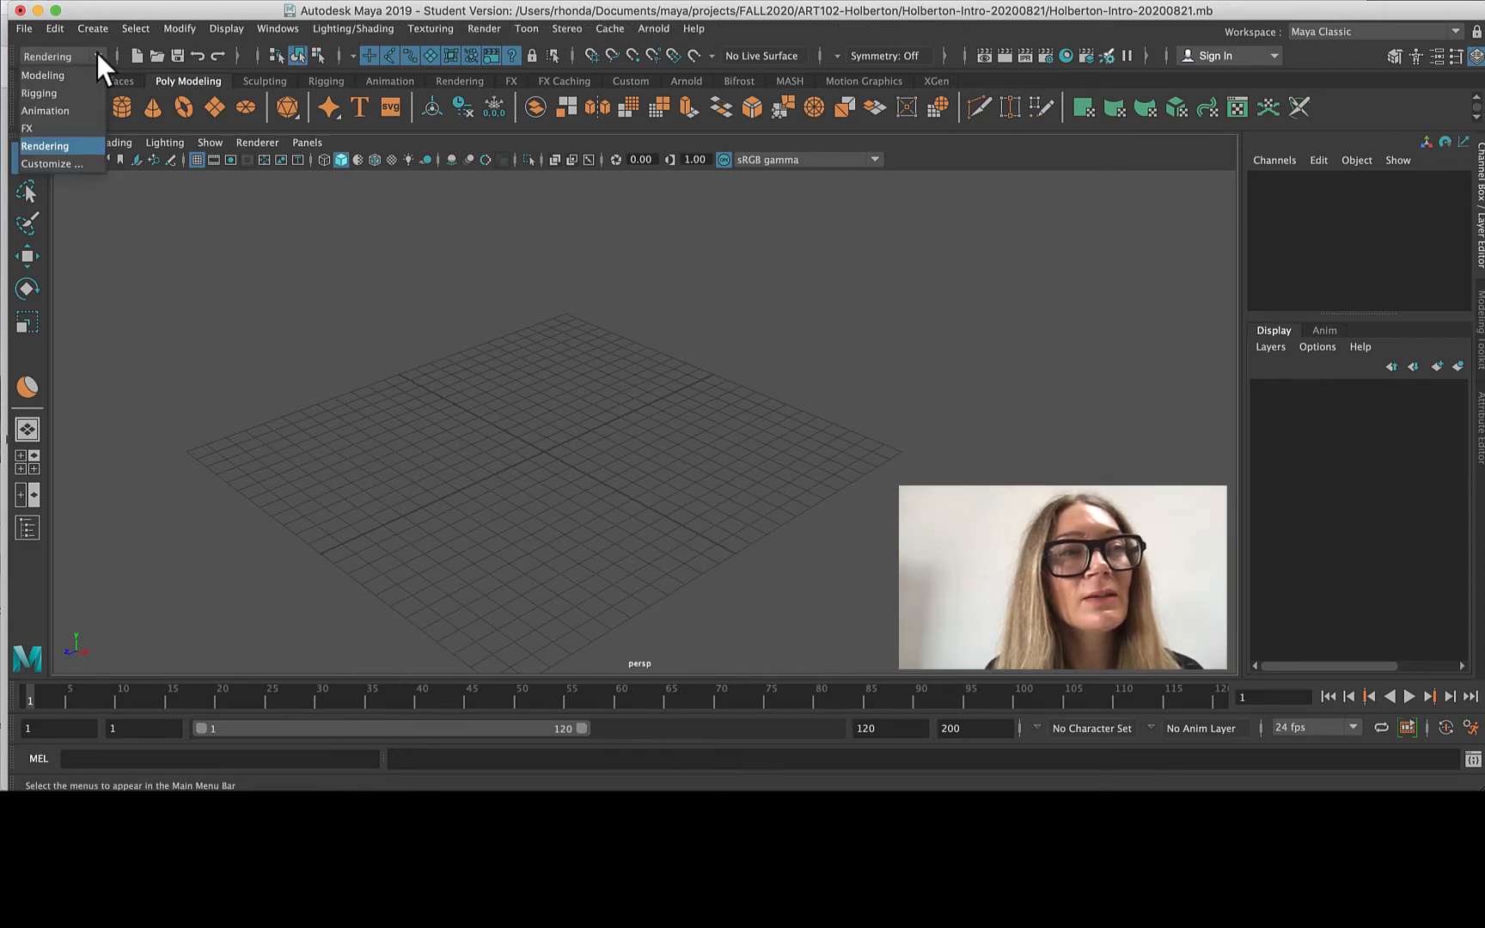
{"action": "left_click", "coordinate": [81, 75]}
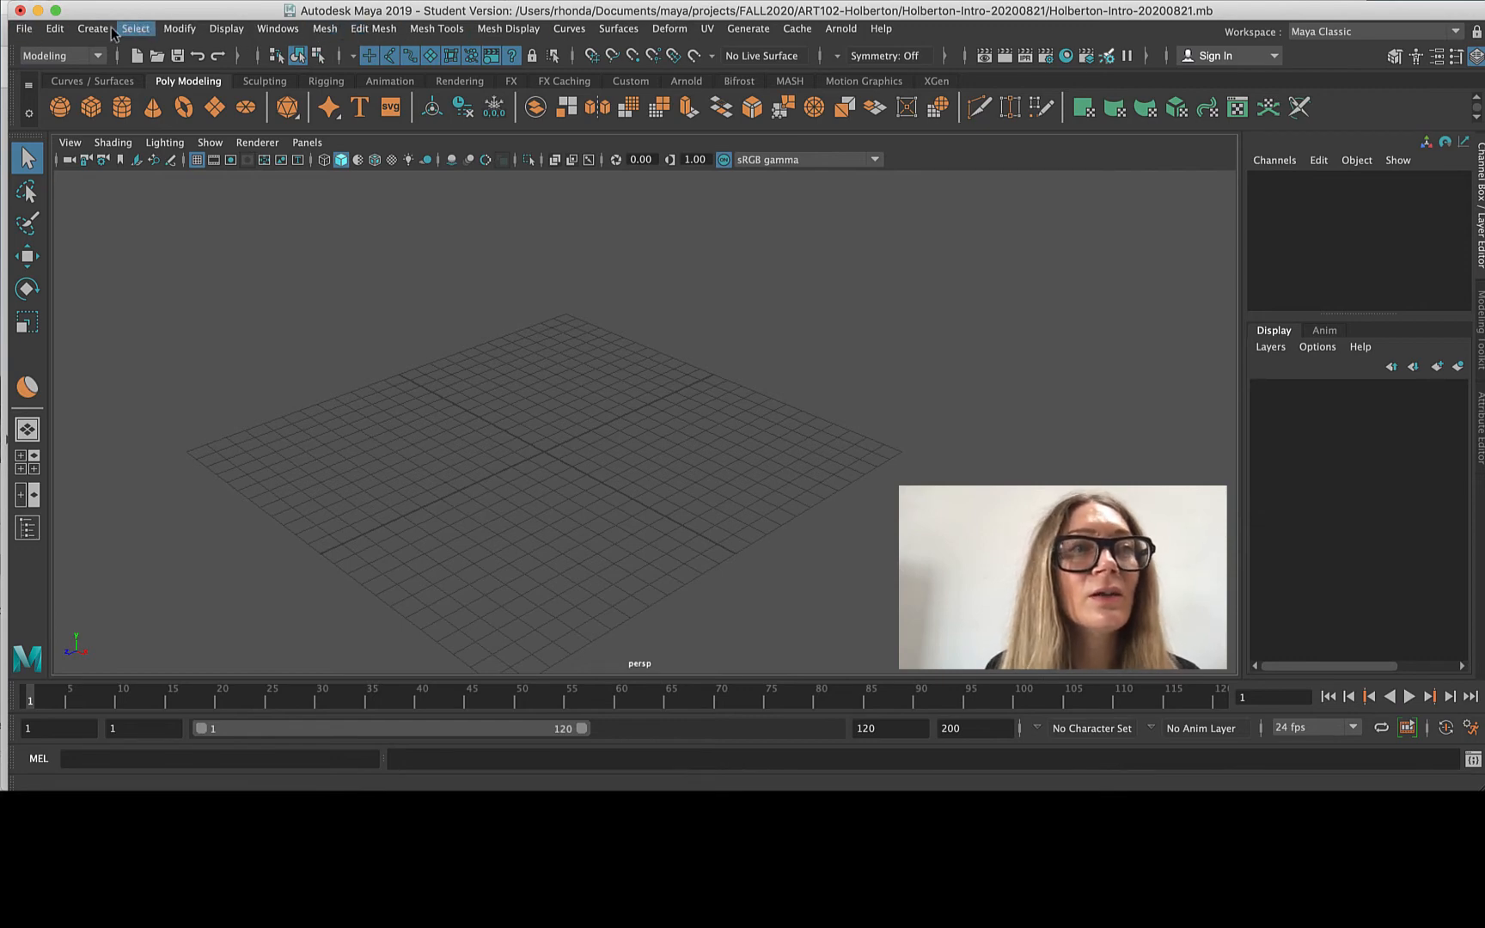
Examine the commands offered by the Rigging menu set and switch back to Modeling.
{"action": "left_click", "coordinate": [97, 56]}
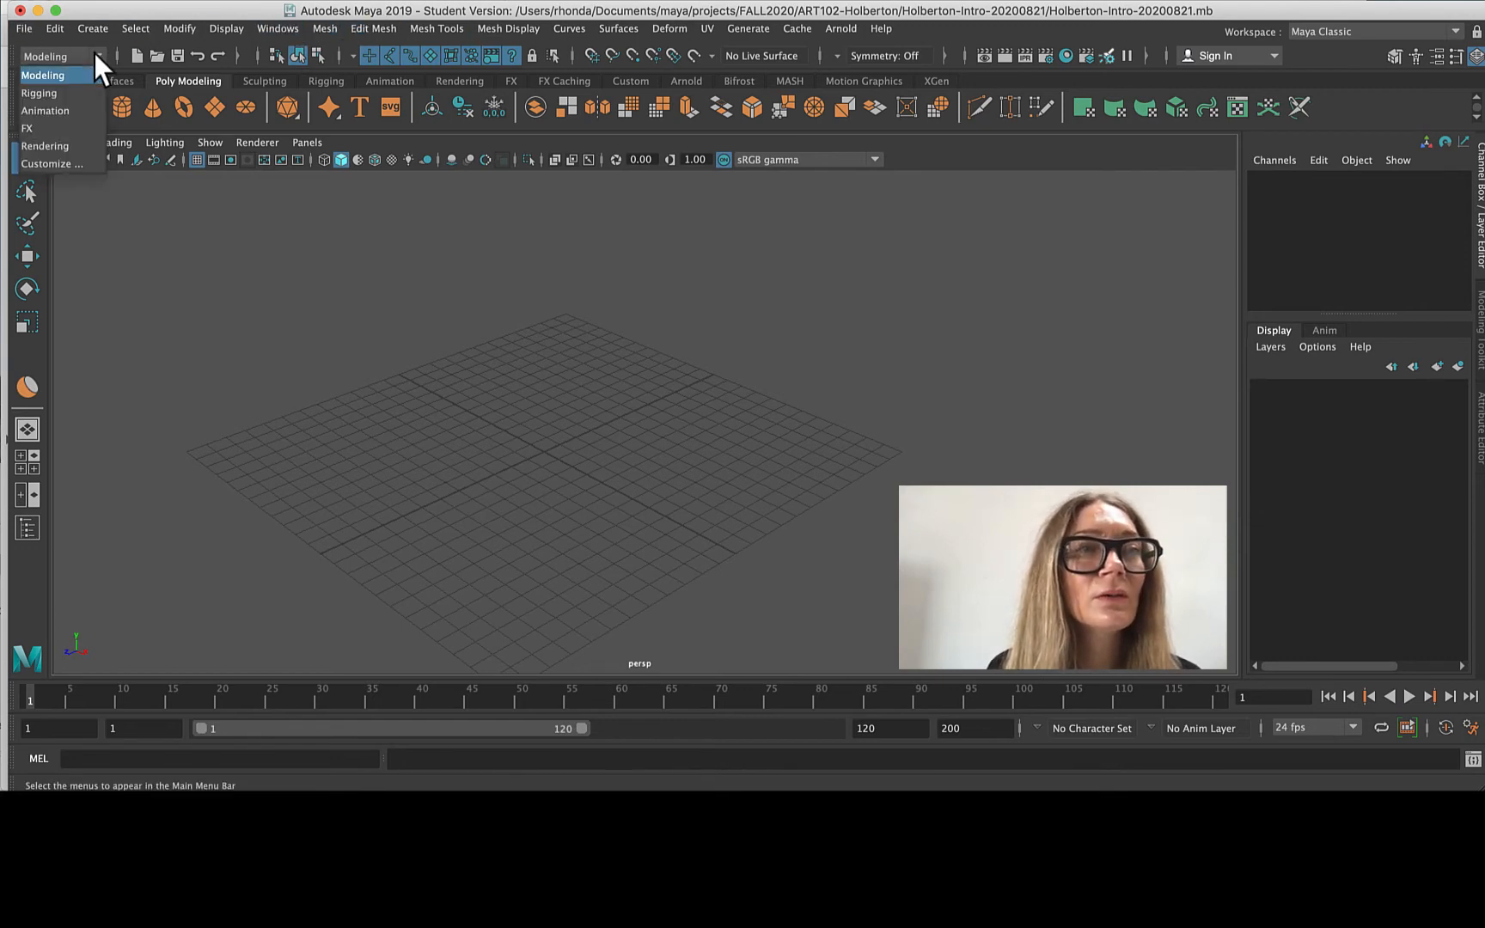
{"action": "left_click", "coordinate": [52, 93]}
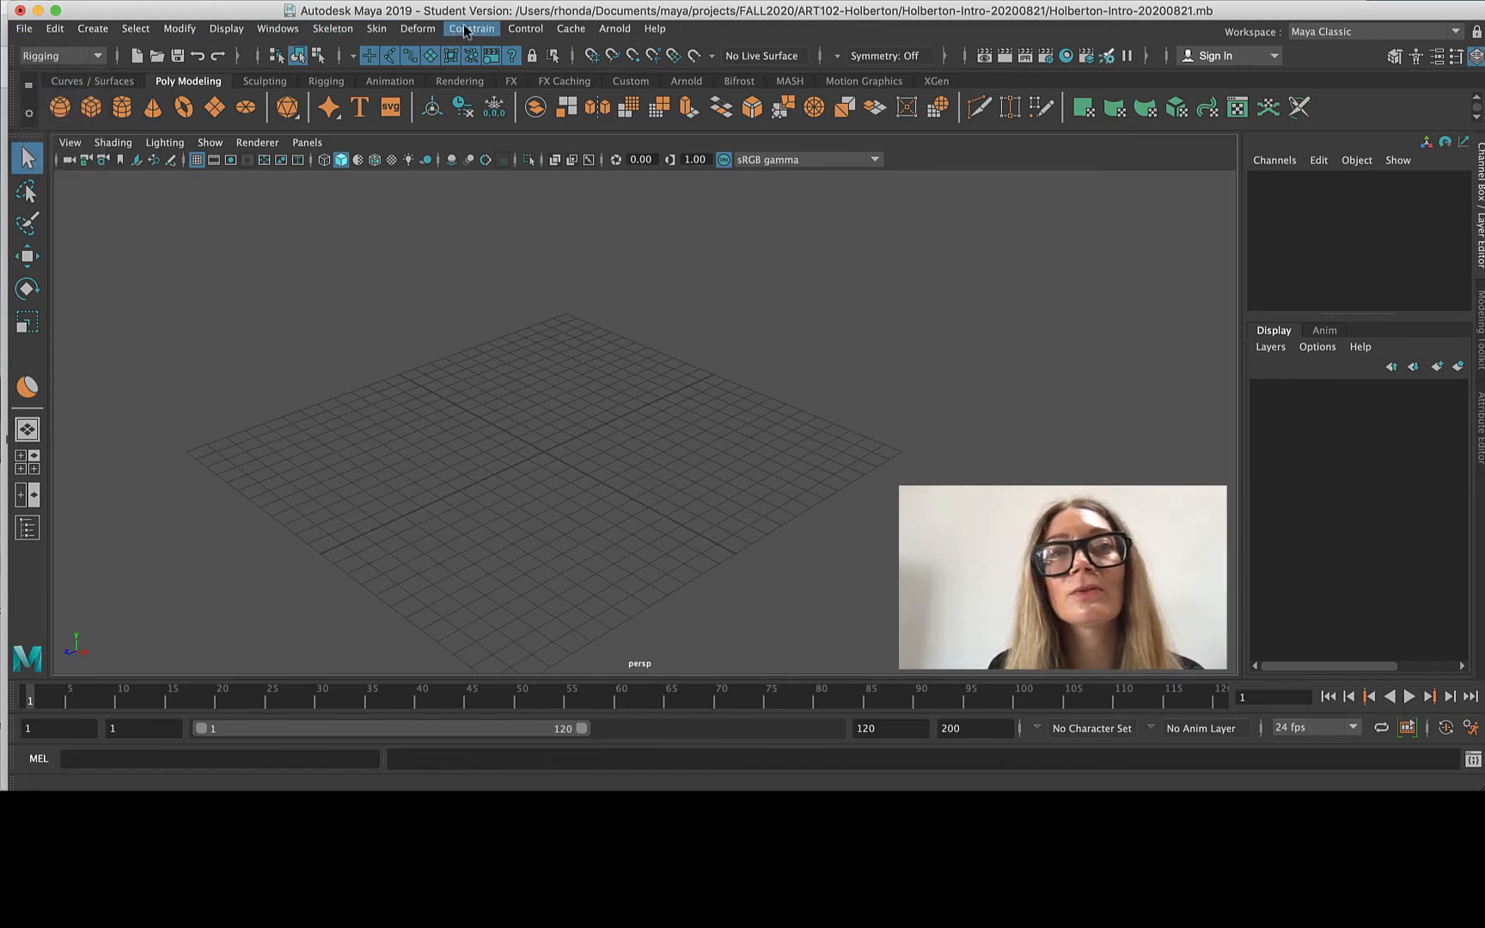
{"action": "left_click", "coordinate": [658, 32]}
{"action": "left_click", "coordinate": [655, 29]}
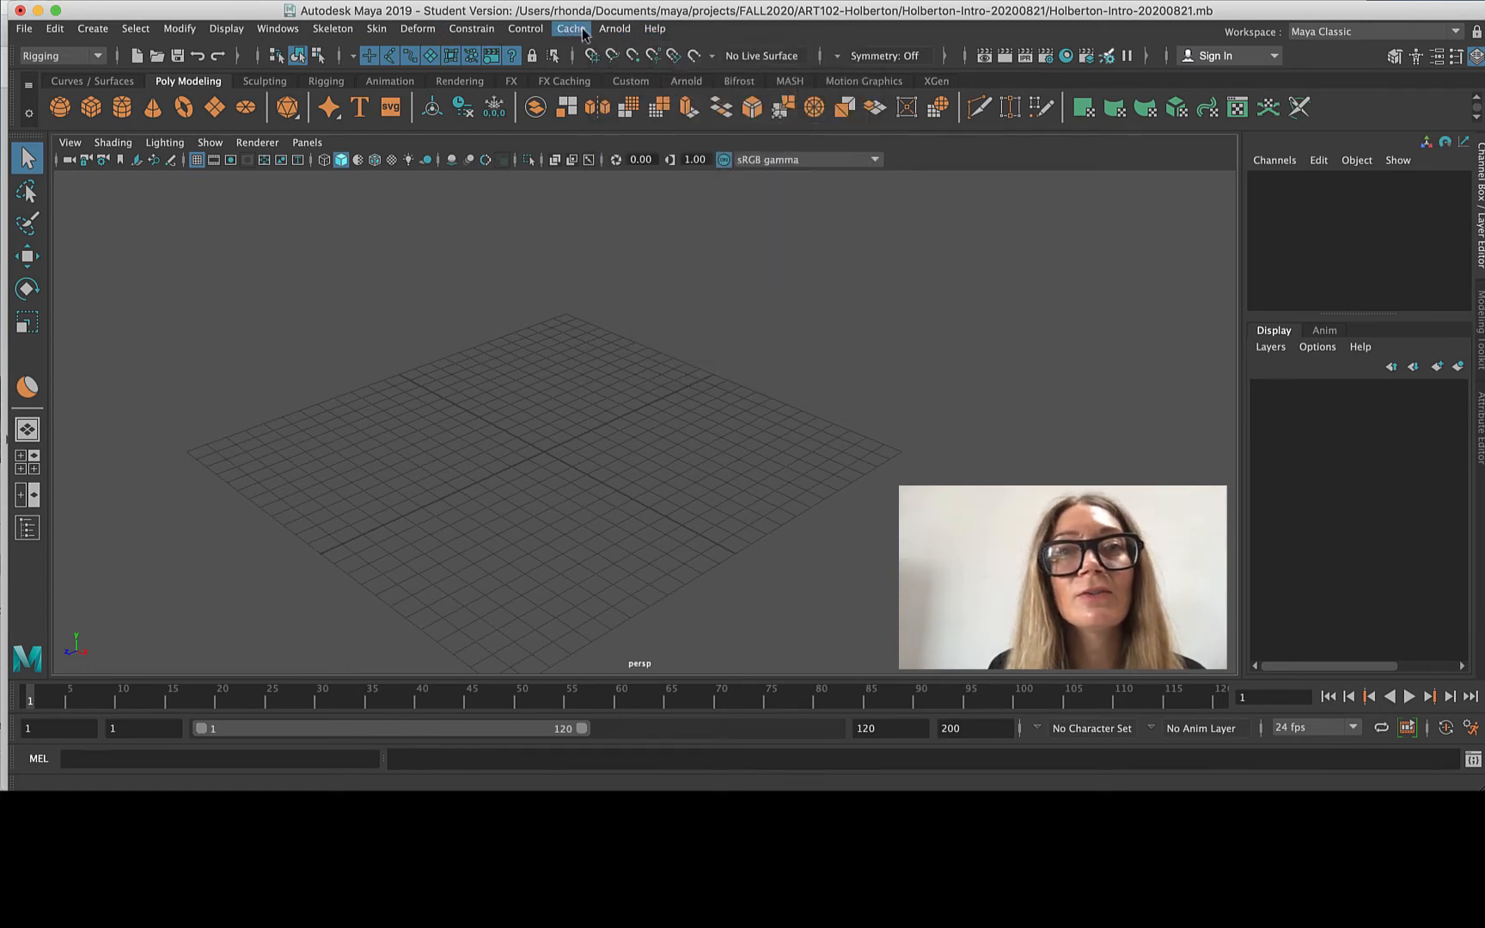
{"action": "left_click", "coordinate": [96, 56]}
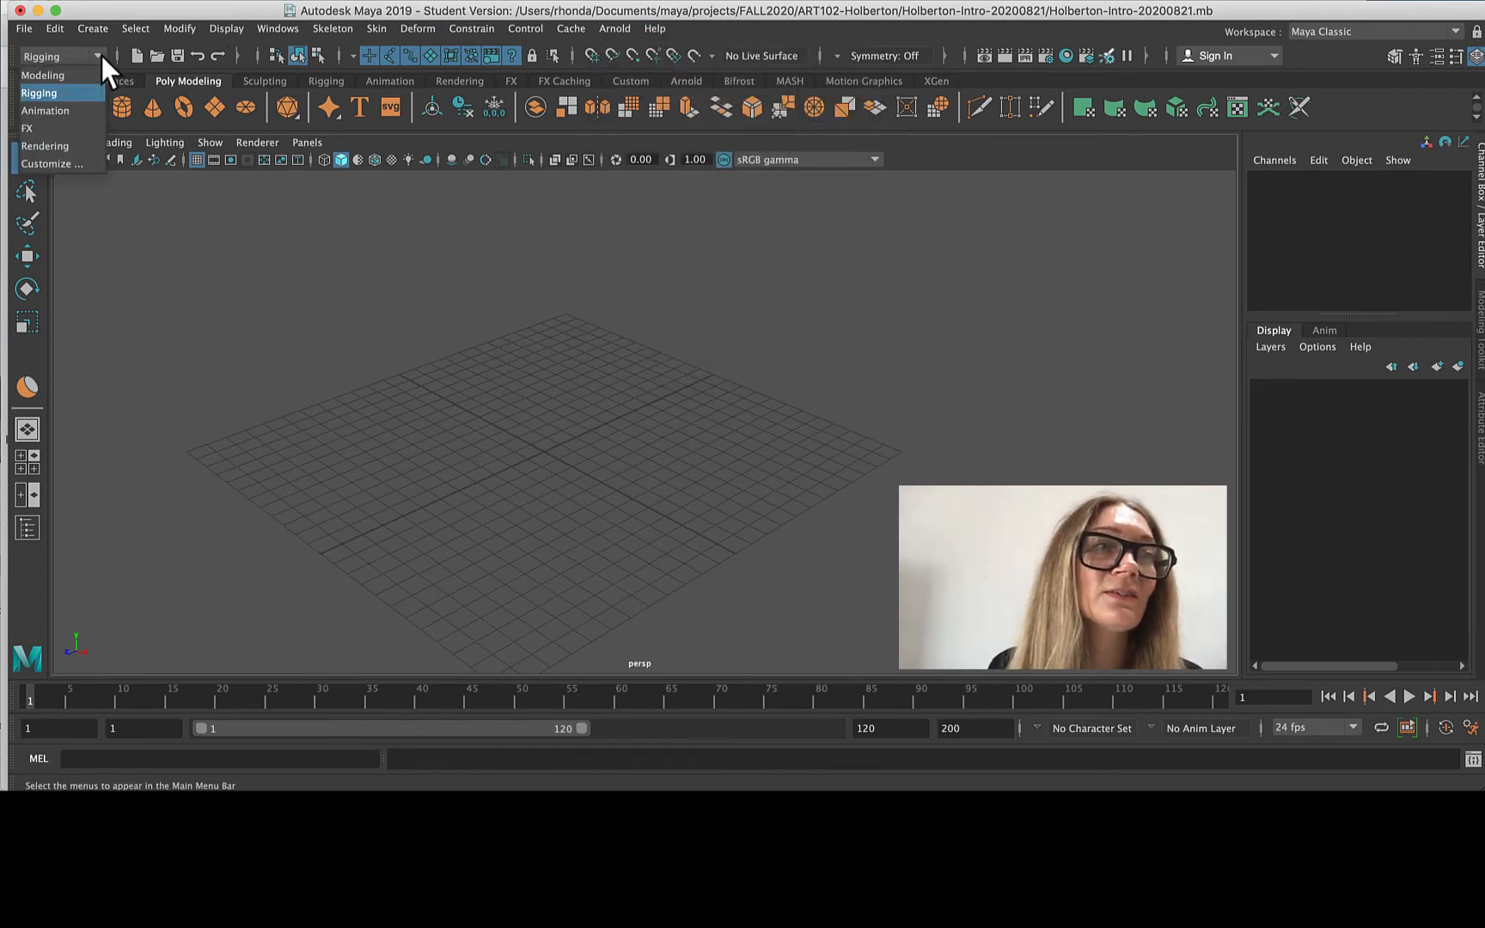
{"action": "left_click", "coordinate": [42, 76]}
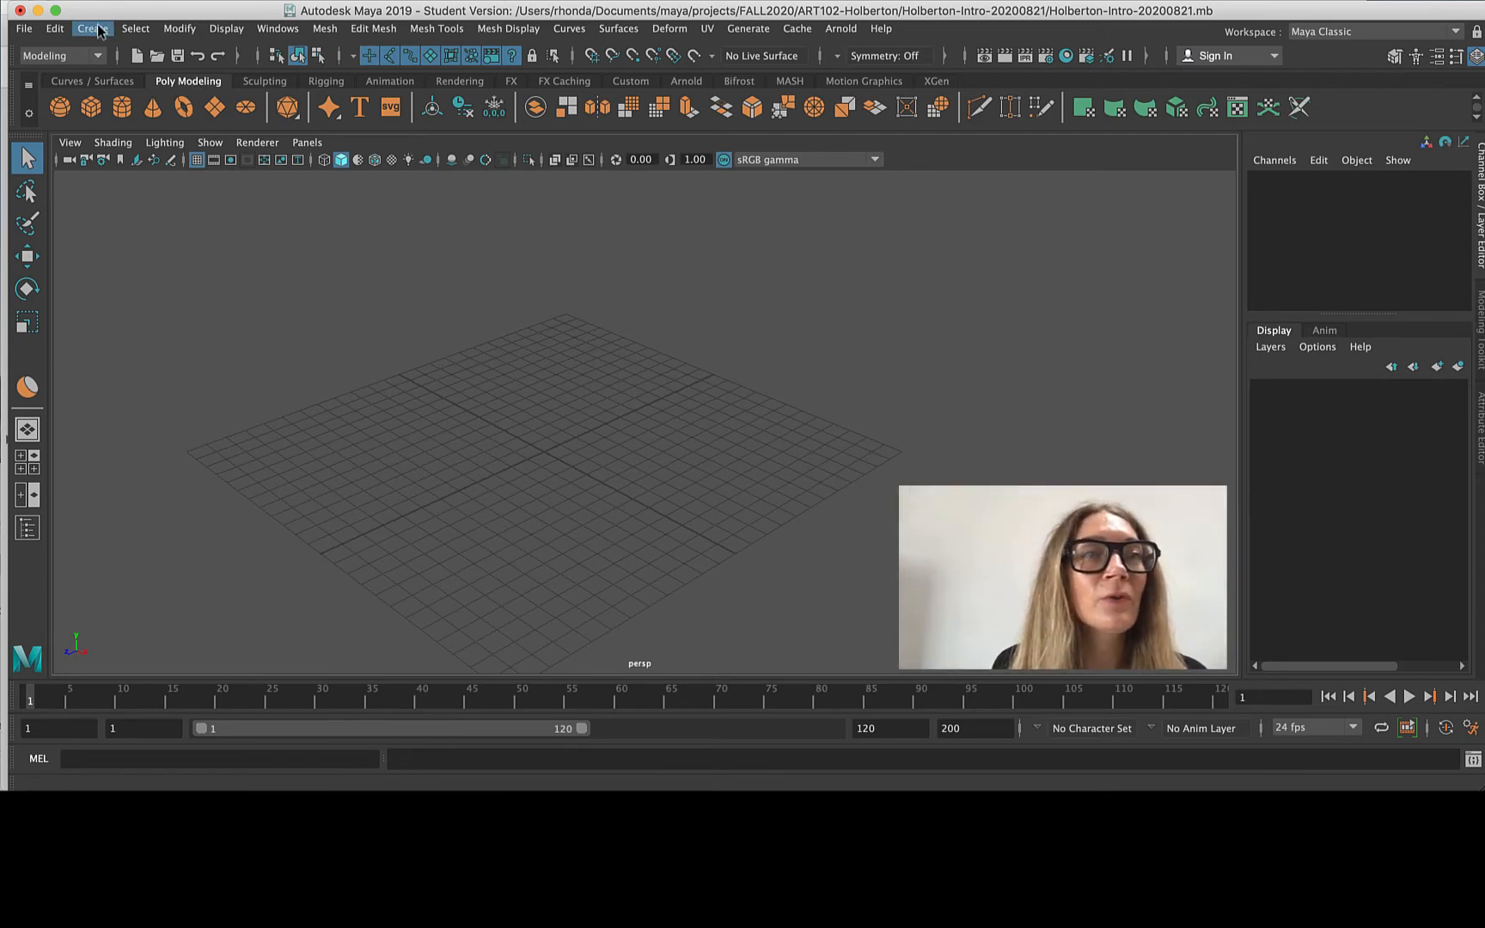
Turn off Interactive Creation for polygon primitives.
{"action": "left_click", "coordinate": [55, 31]}
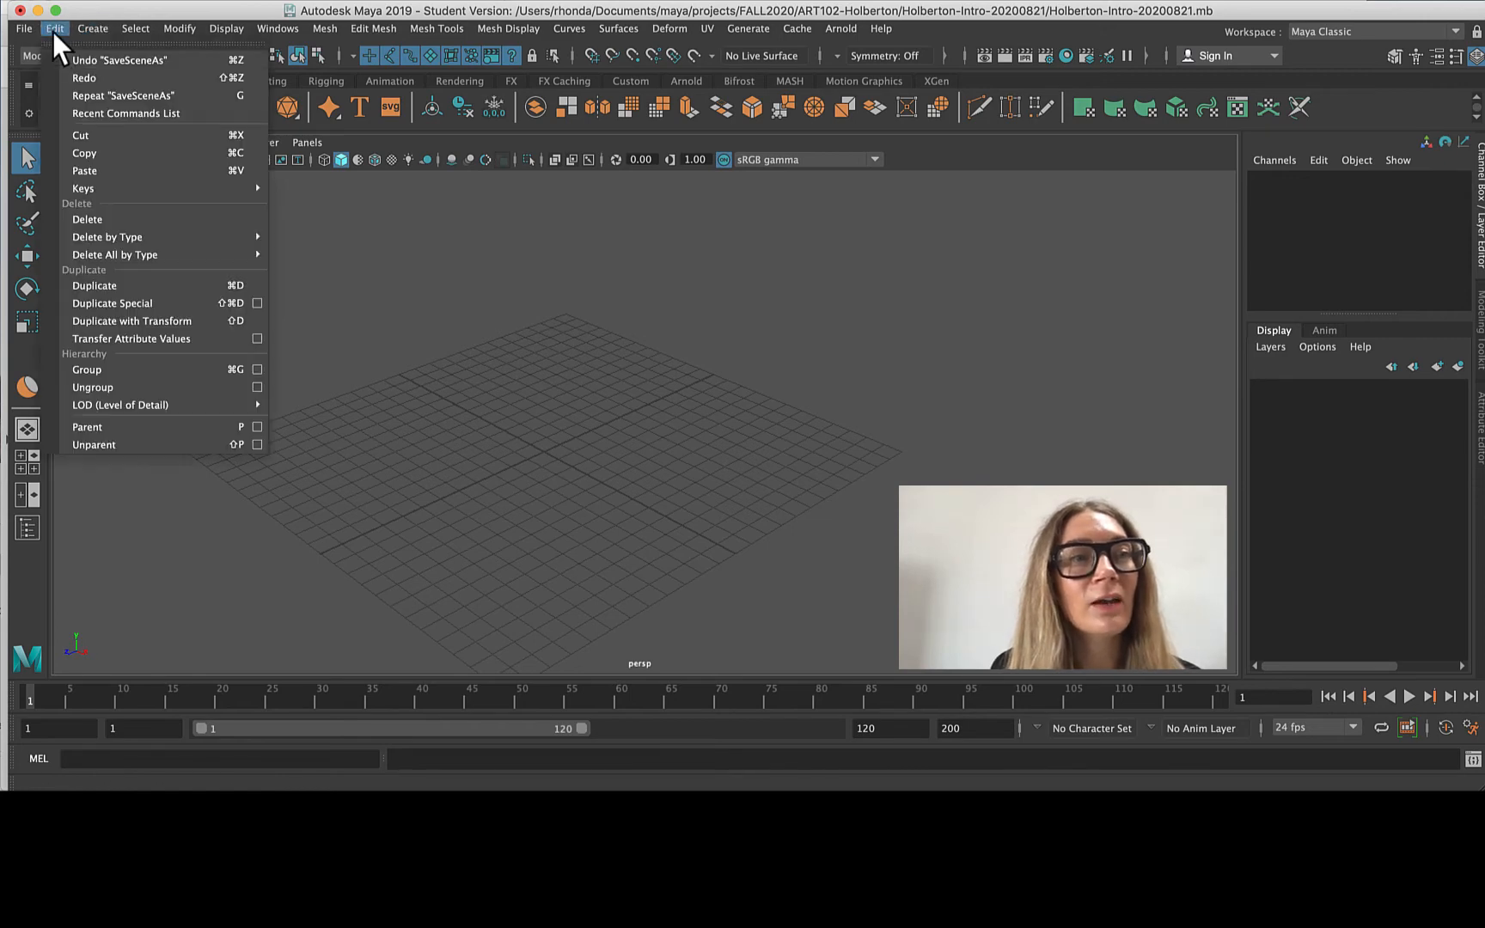
{"action": "mouse_move", "coordinate": [88, 31]}
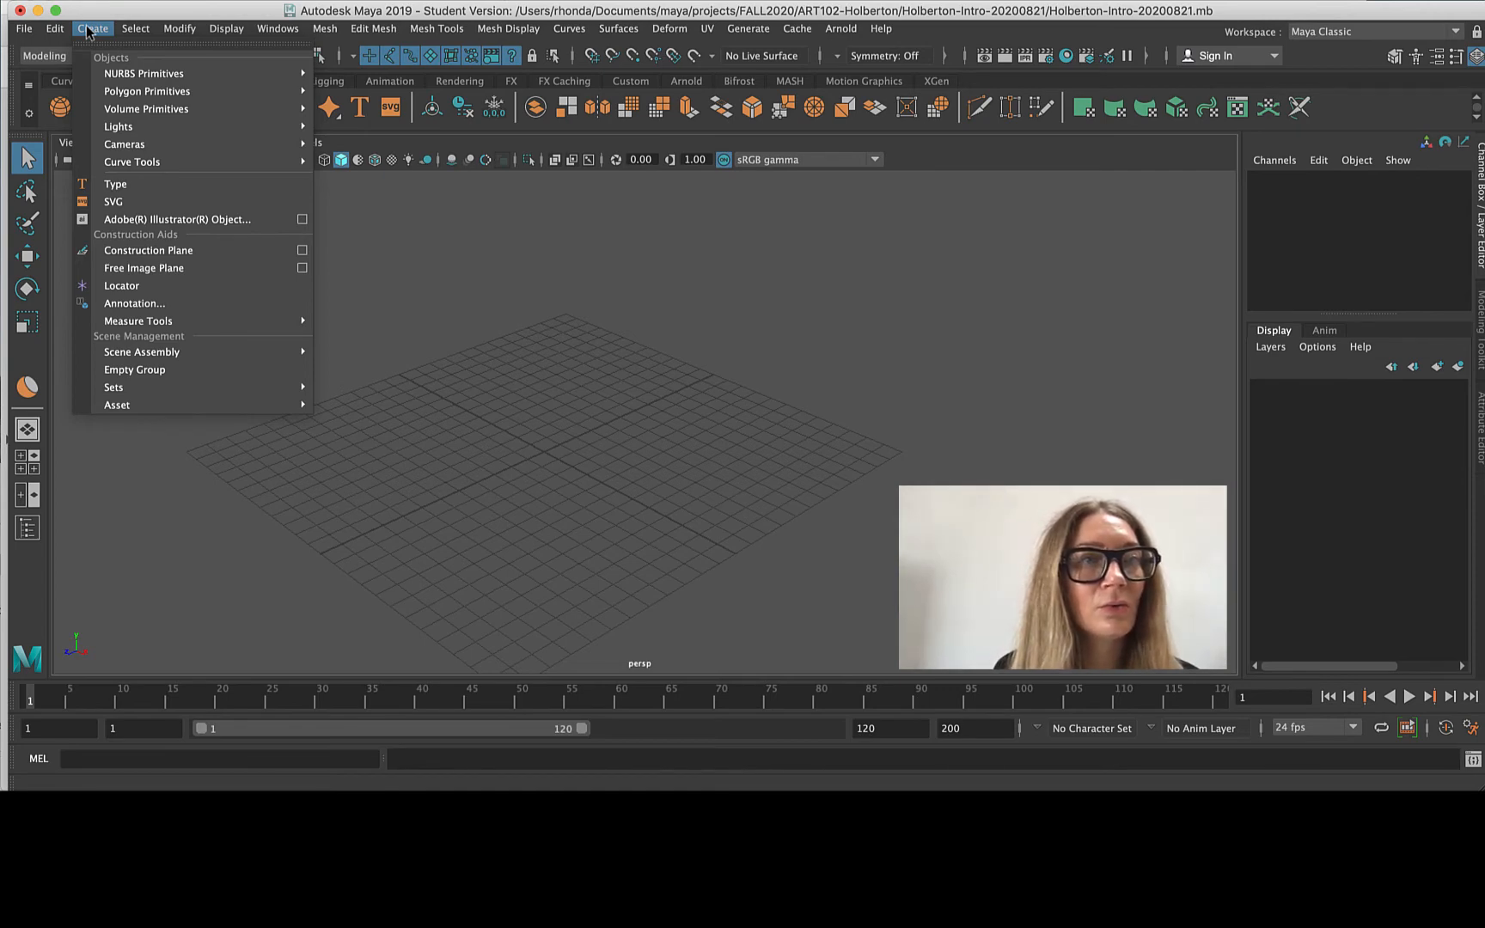
{"action": "mouse_move", "coordinate": [146, 92]}
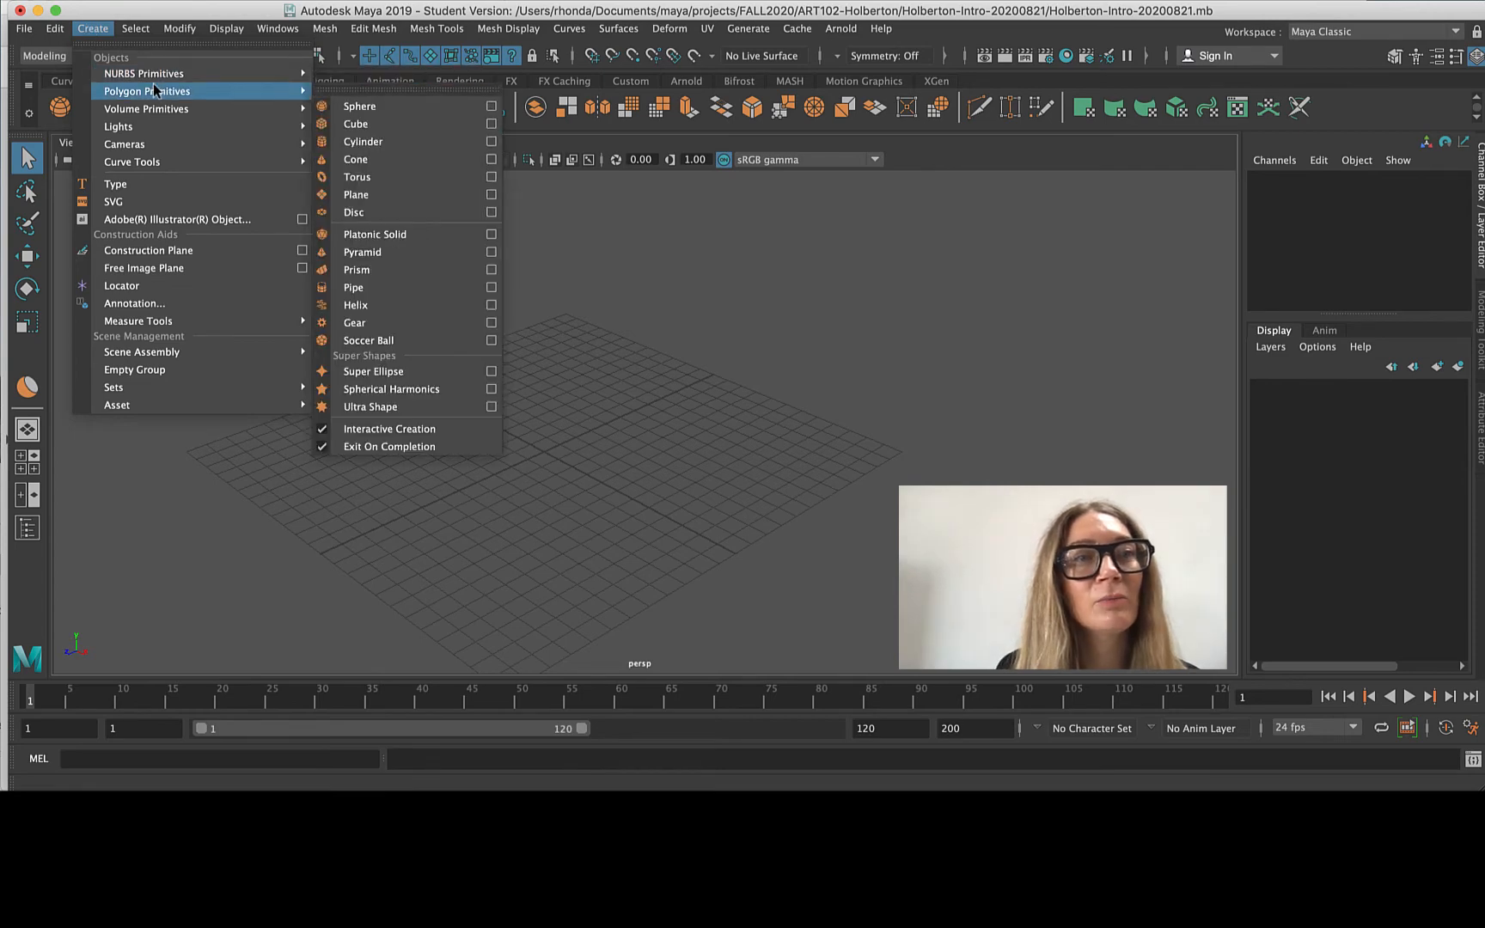
{"action": "left_click", "coordinate": [324, 431]}
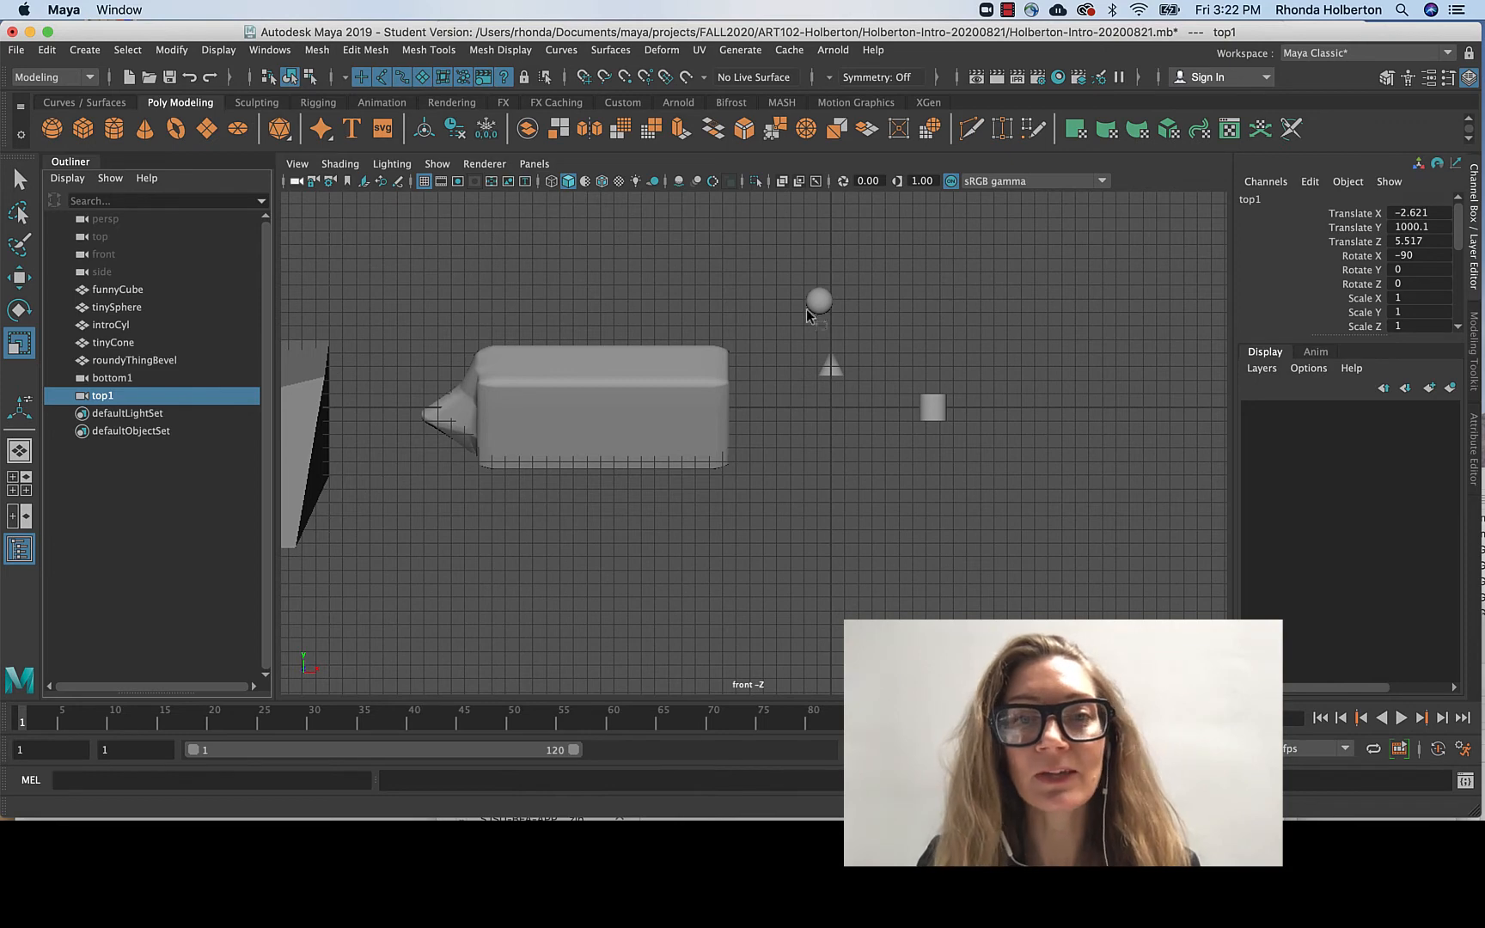
Return to the single perspective view and delete all five polygon objects from the scene.
{"action": "left_click", "coordinate": [19, 451]}
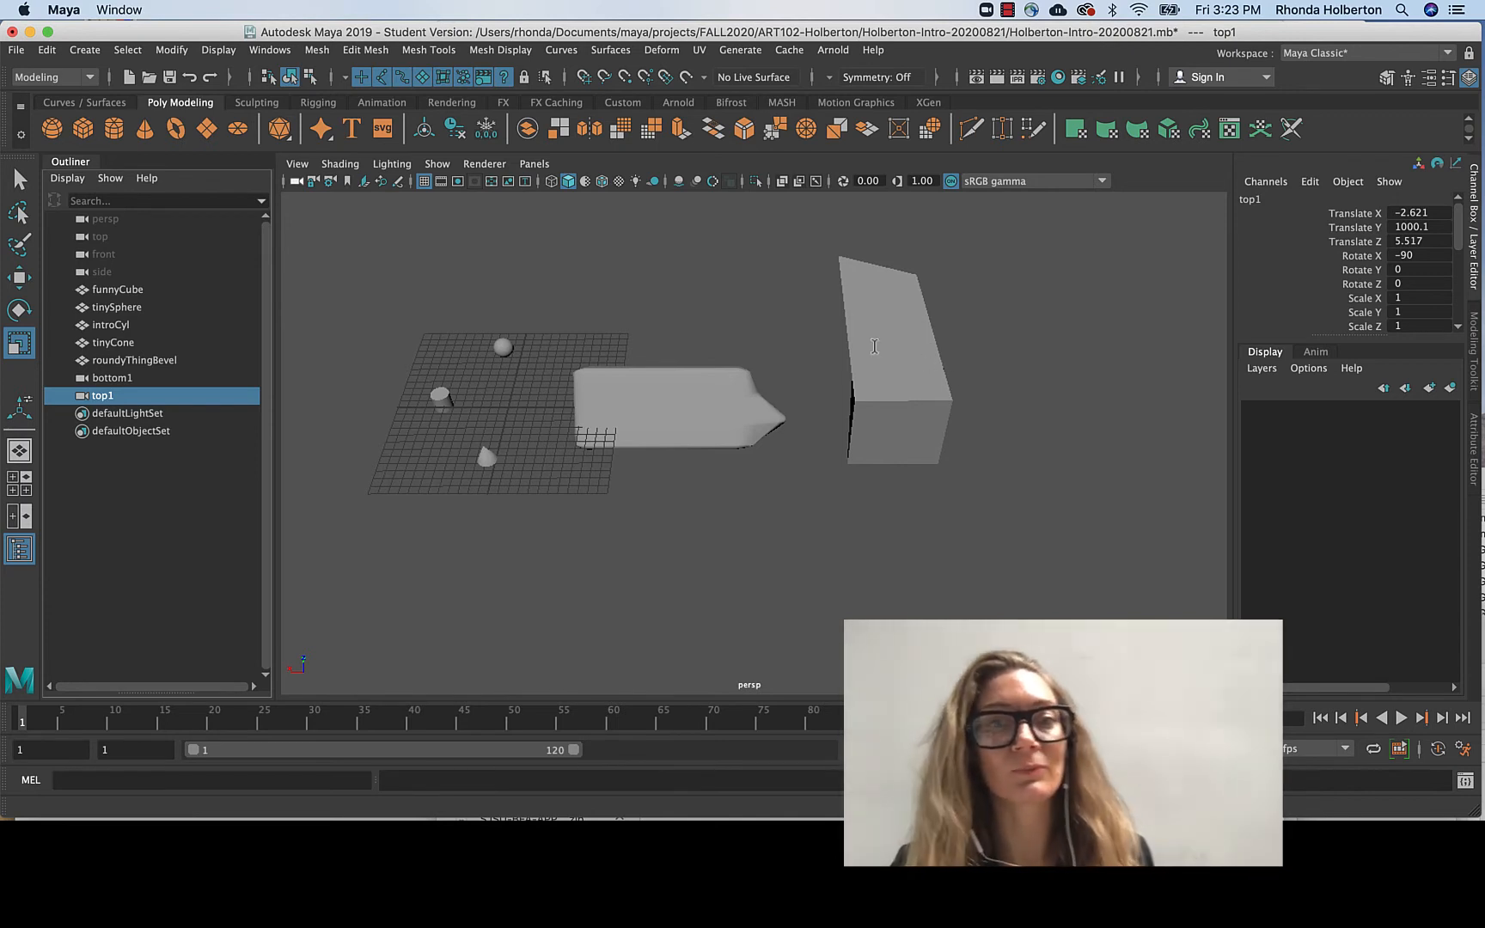
{"action": "left_click_drag", "start_coordinate": [1246, 594], "coordinate": [1244, 594]}
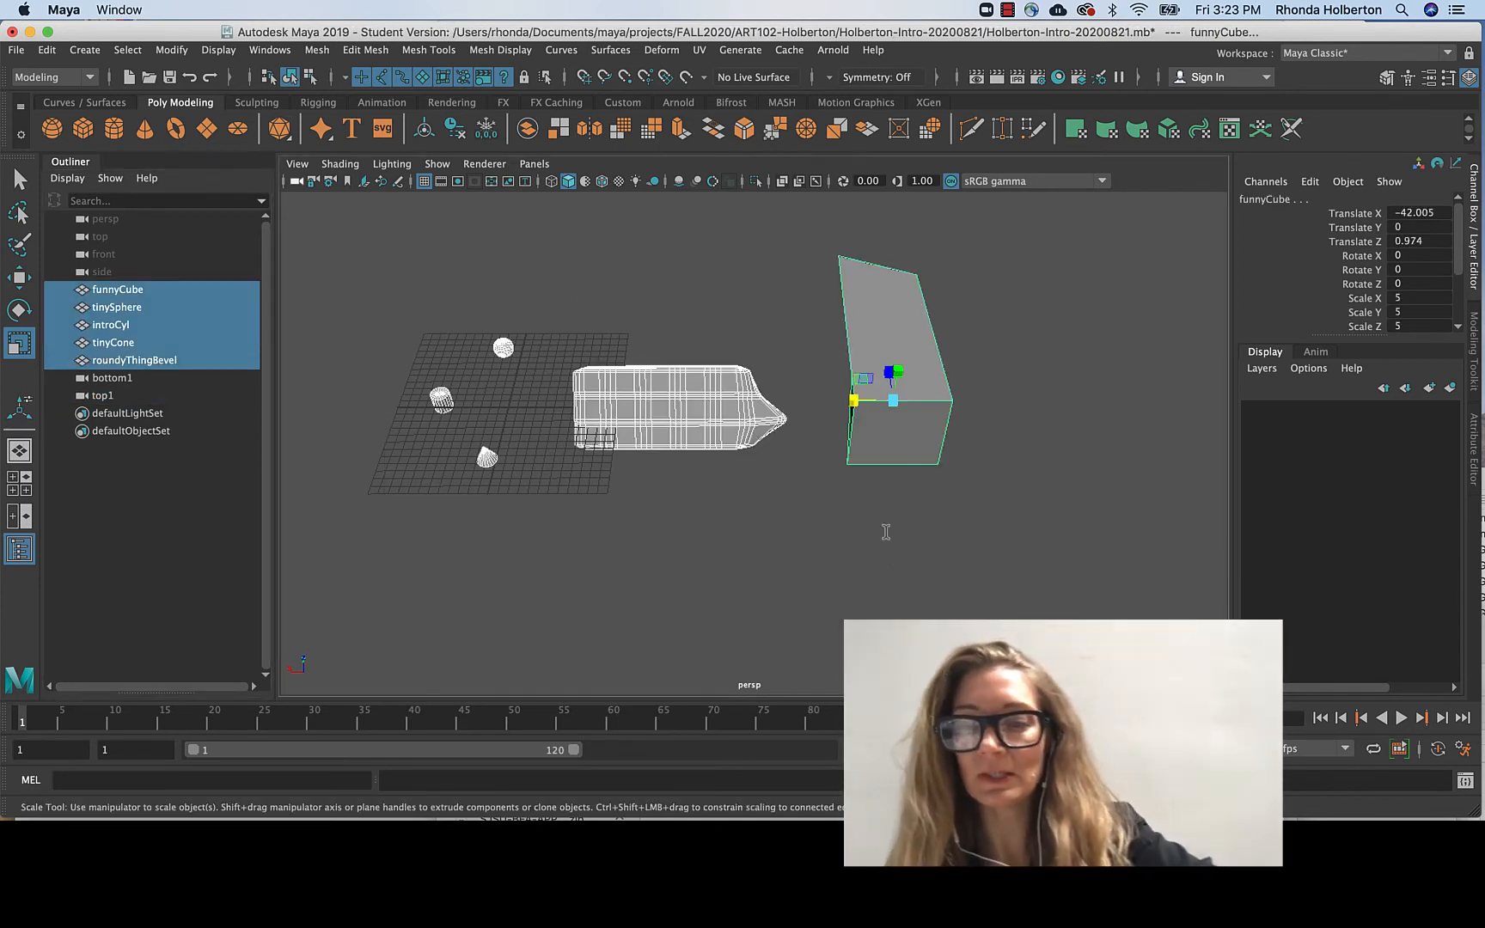
{"action": "key", "text": "Delete"}
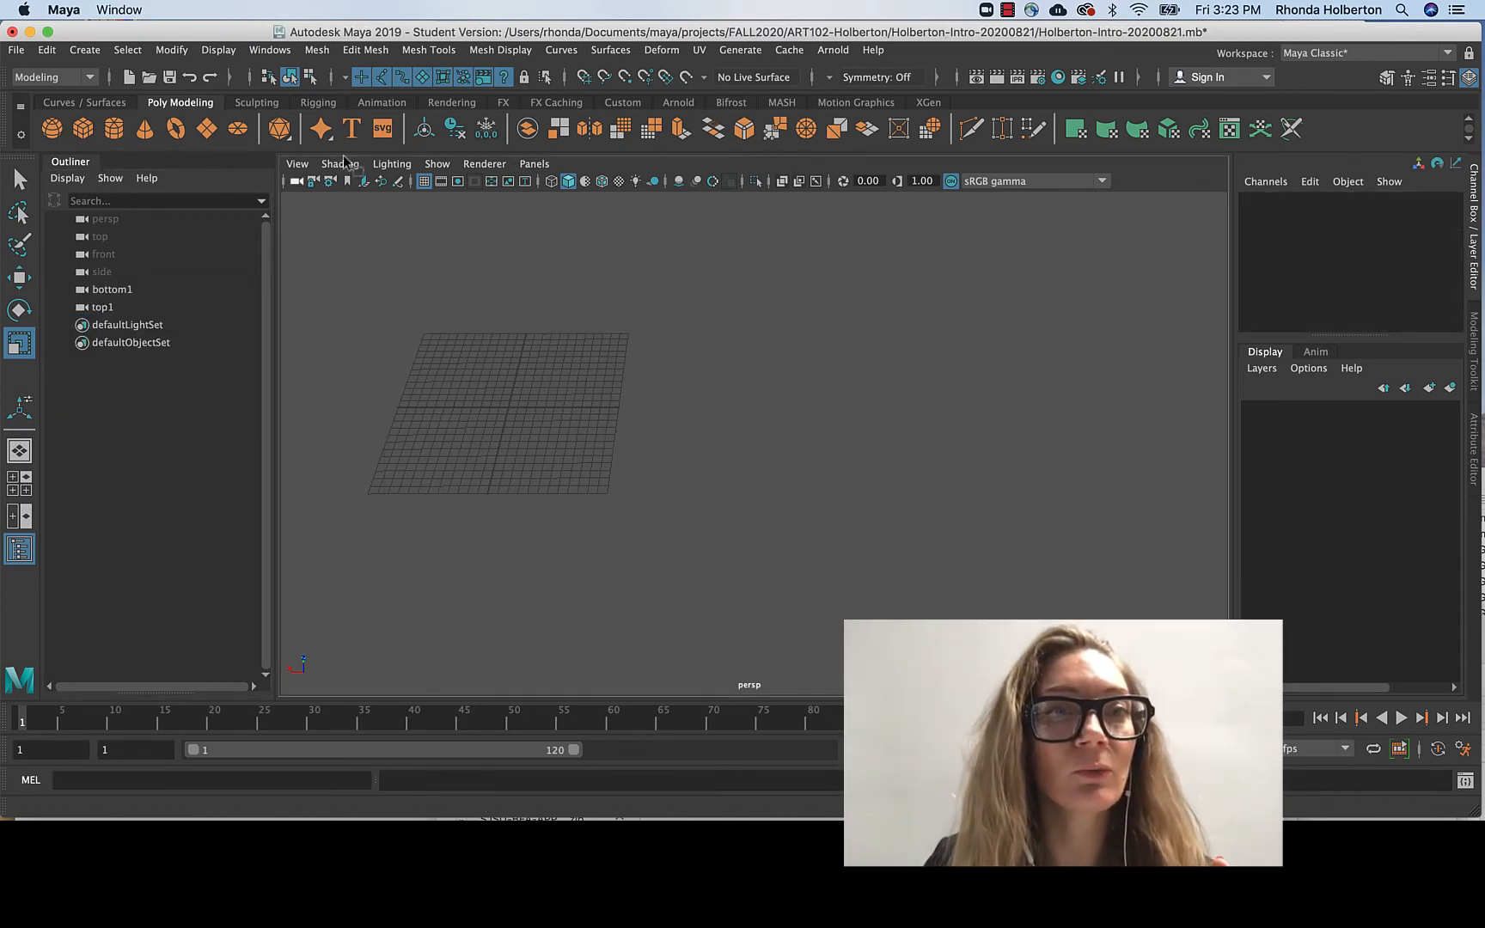
Create a default polygon cube at the centre of the grid.
{"action": "left_click", "coordinate": [84, 130]}
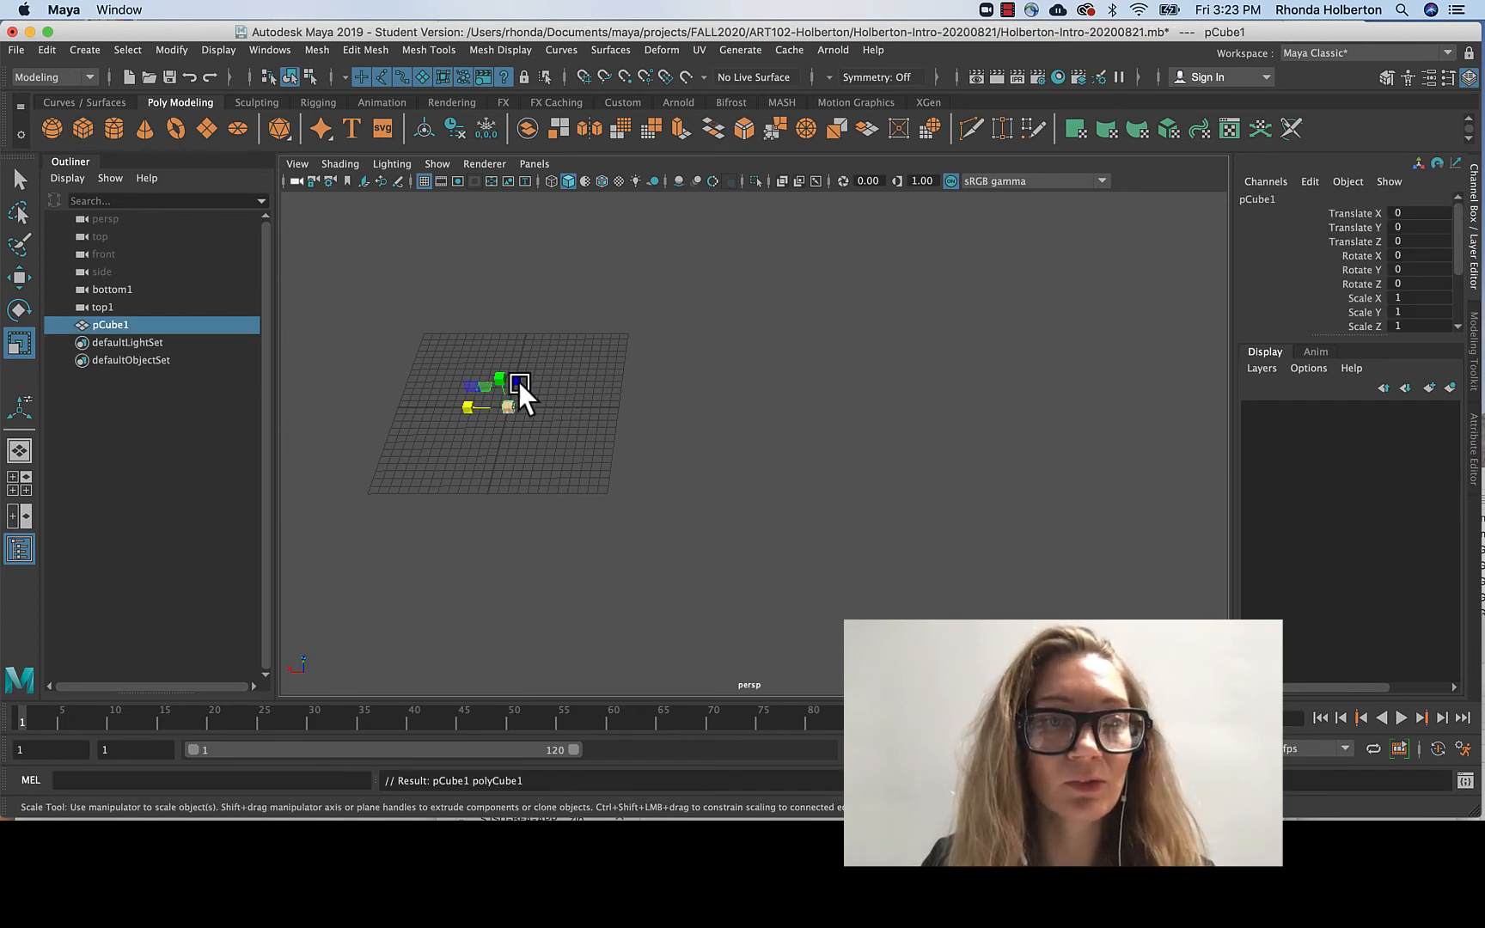
{"action": "scroll", "coordinate": [470, 406], "scroll_direction": "up", "scroll_amount": 5}
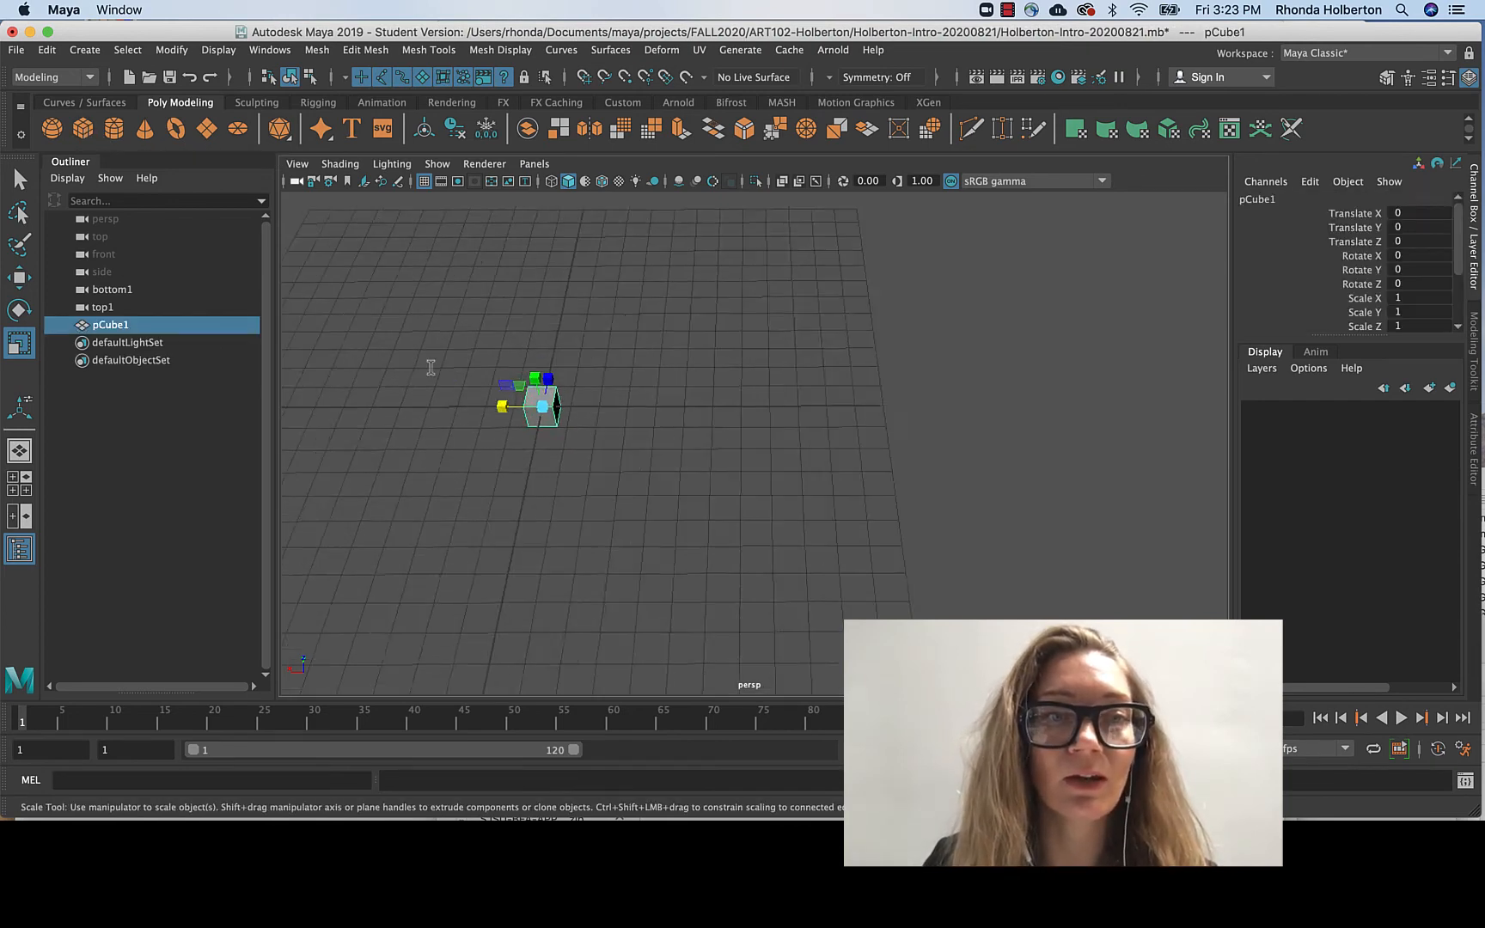
{"action": "scroll", "coordinate": [572, 400], "scroll_direction": "up", "scroll_amount": 3}
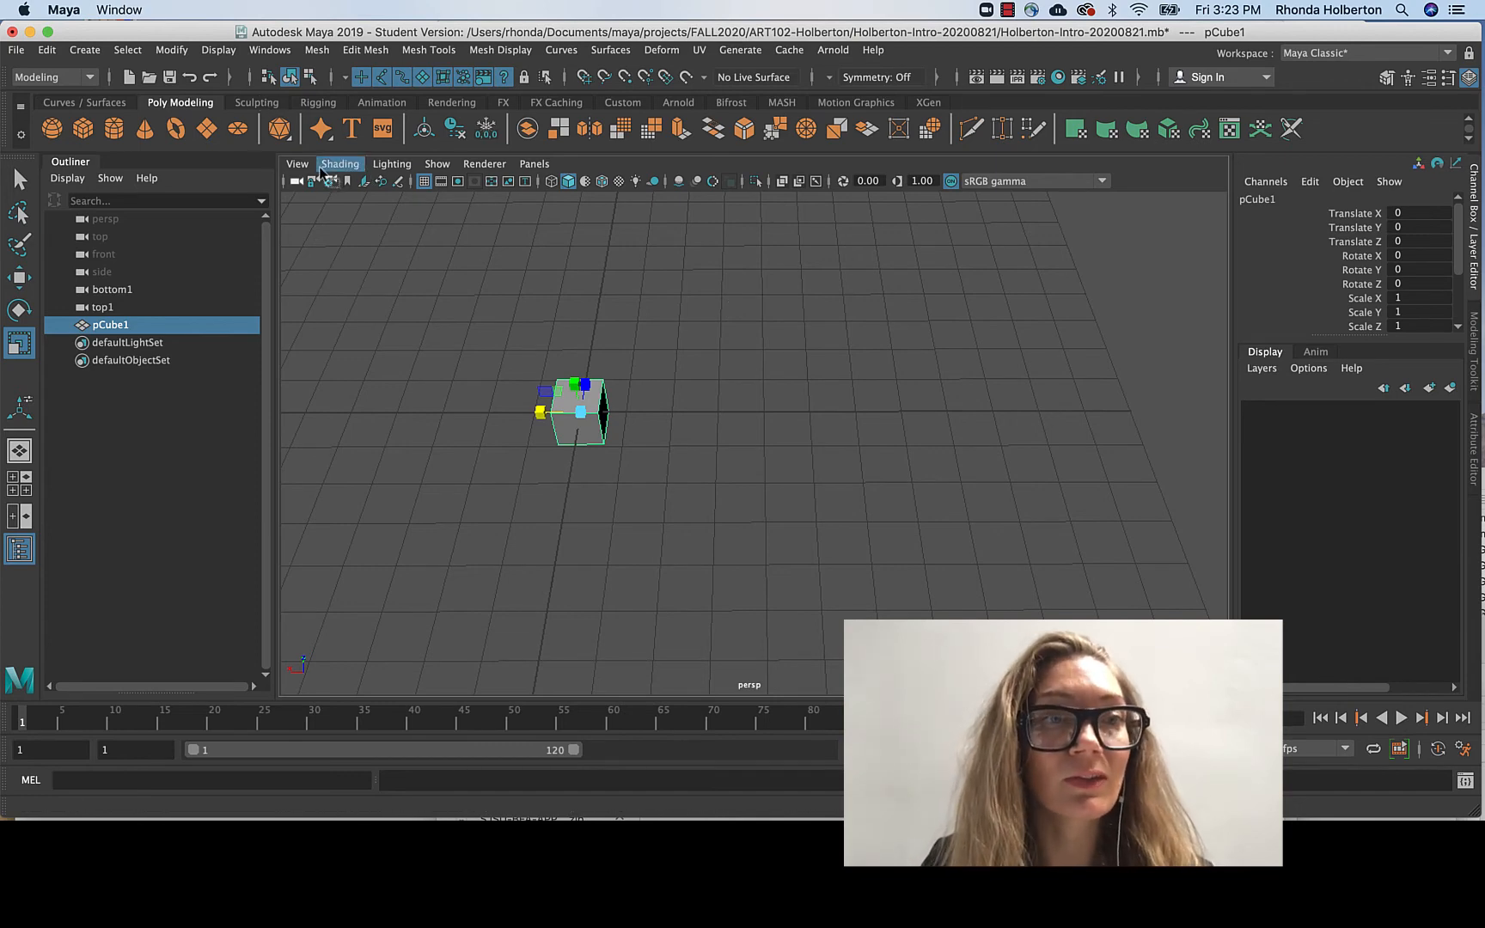
Turn Interactive Creation back on for polygon primitives.
{"action": "left_click", "coordinate": [89, 51]}
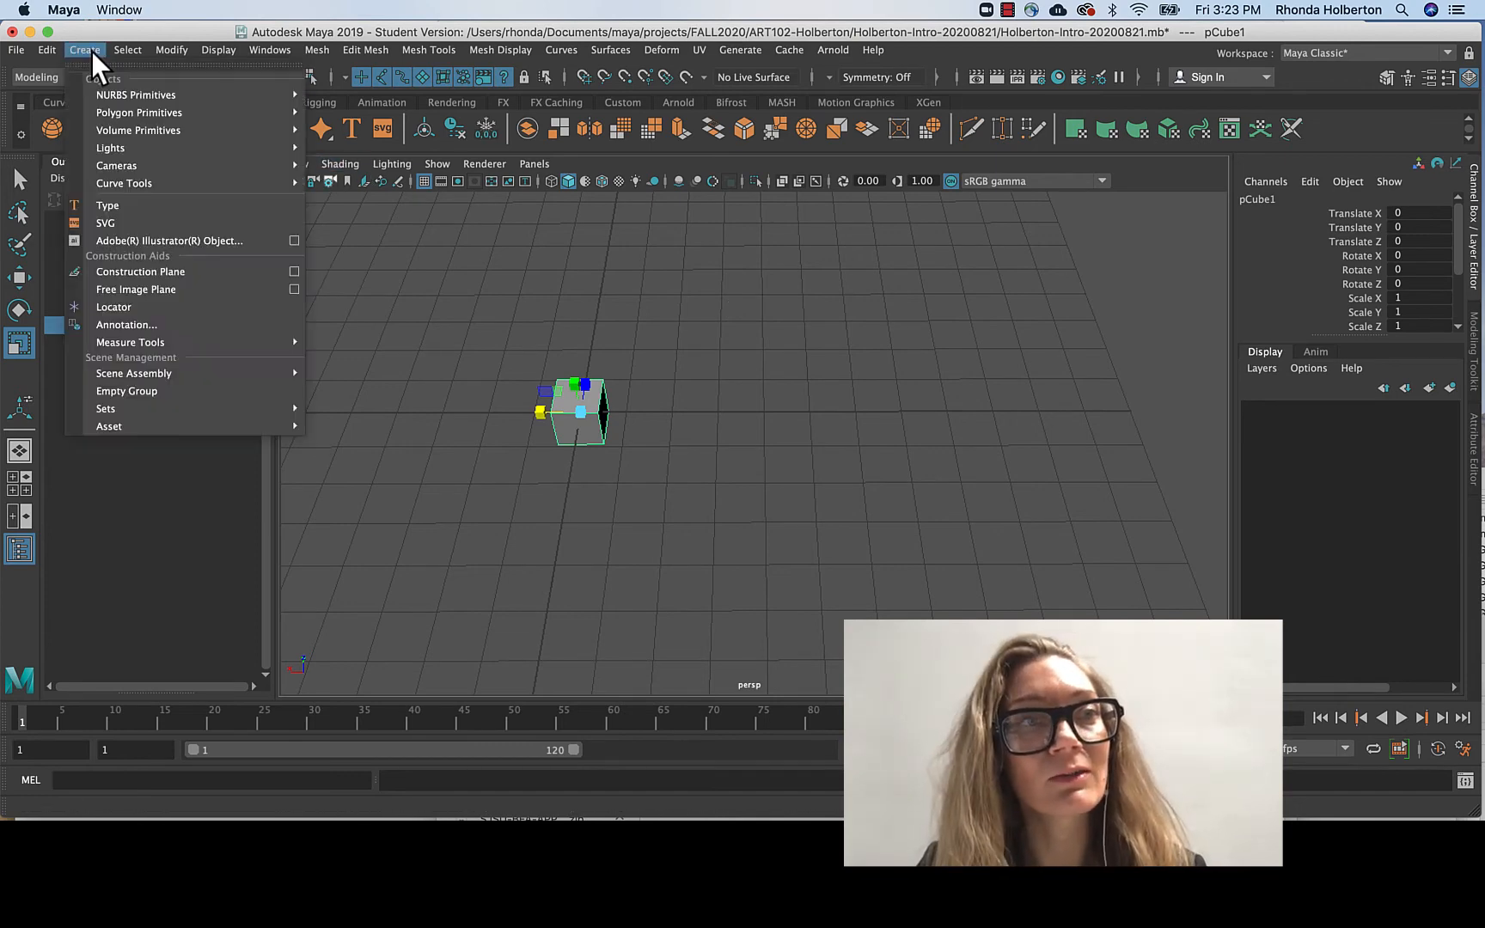
{"action": "mouse_move", "coordinate": [137, 113]}
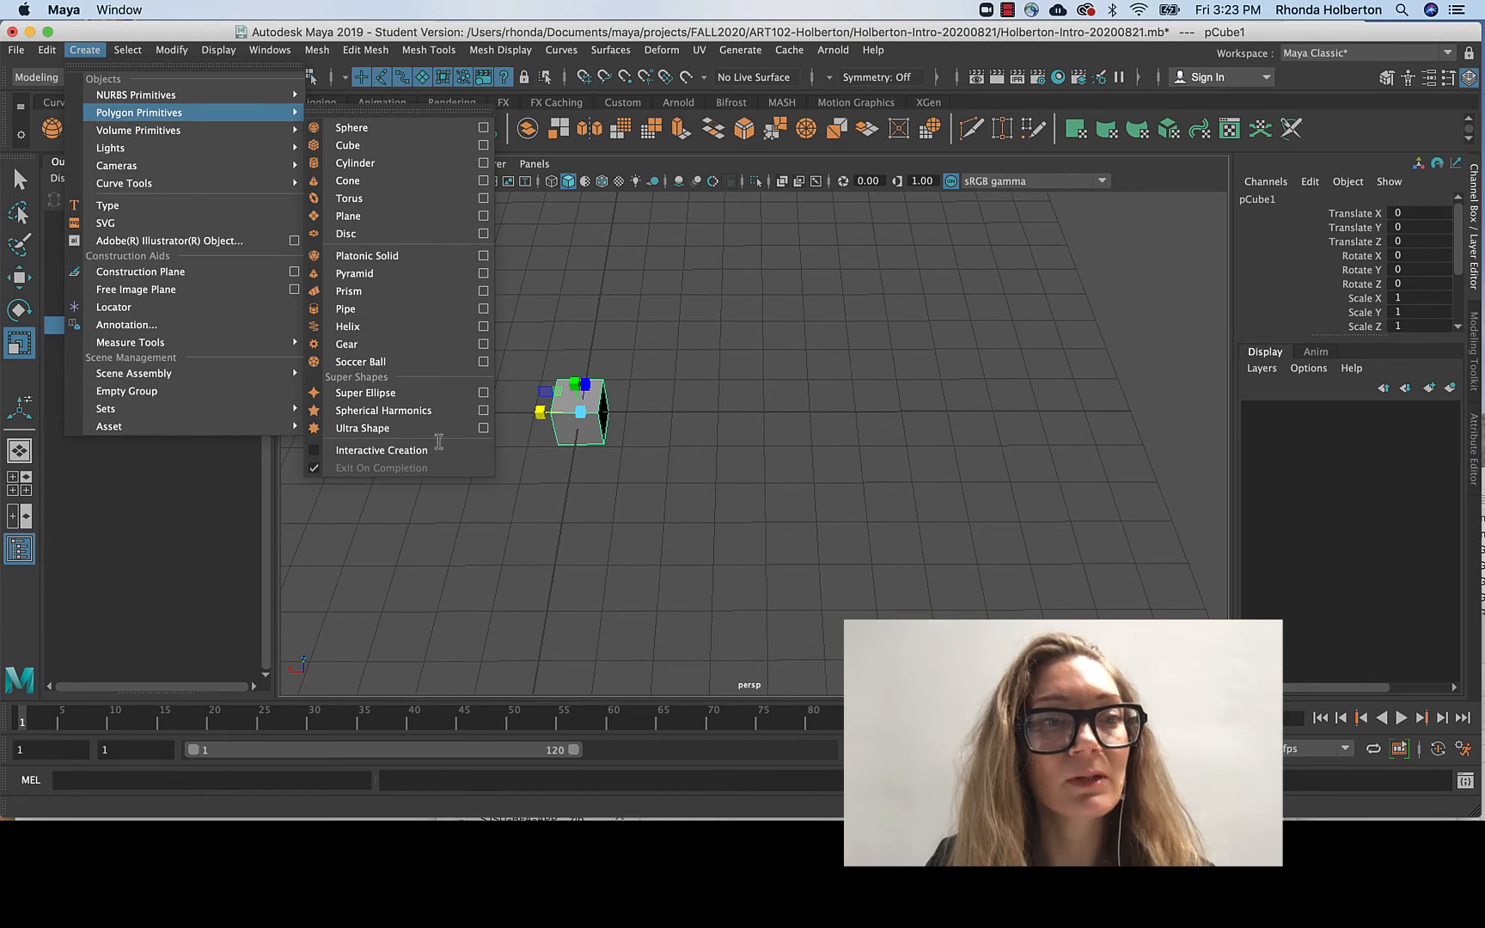
{"action": "left_click", "coordinate": [425, 450]}
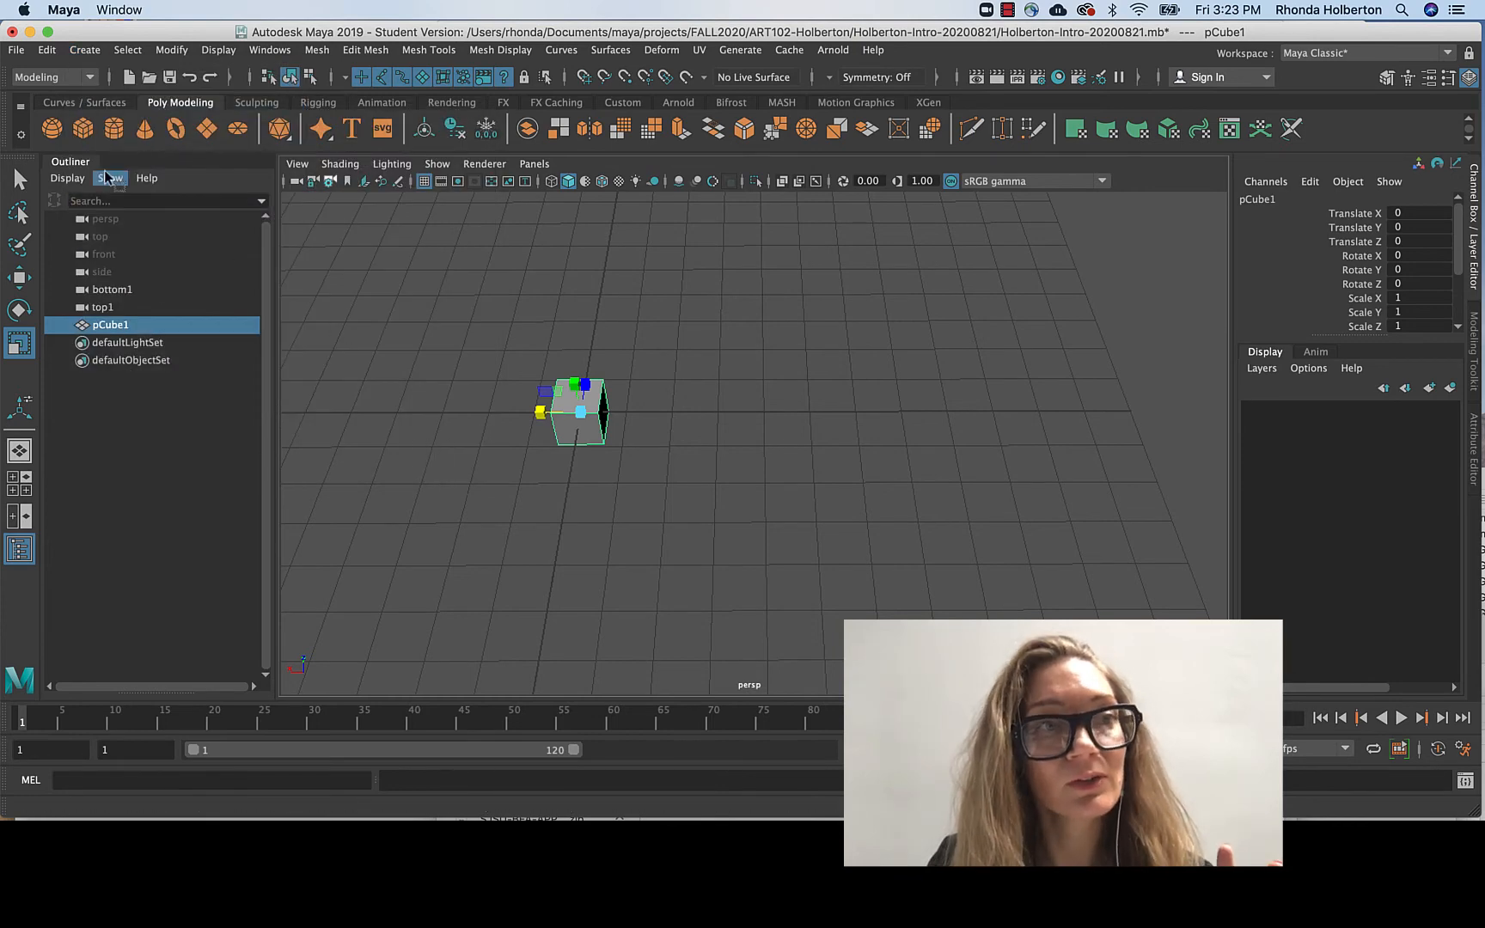
Draw a larger polygon cube on the grid beside the small one, centred at about X -5.1, Z -1.6.
{"action": "left_click", "coordinate": [71, 122]}
{"action": "left_click_drag", "start_coordinate": [680, 384], "coordinate": [982, 574]}
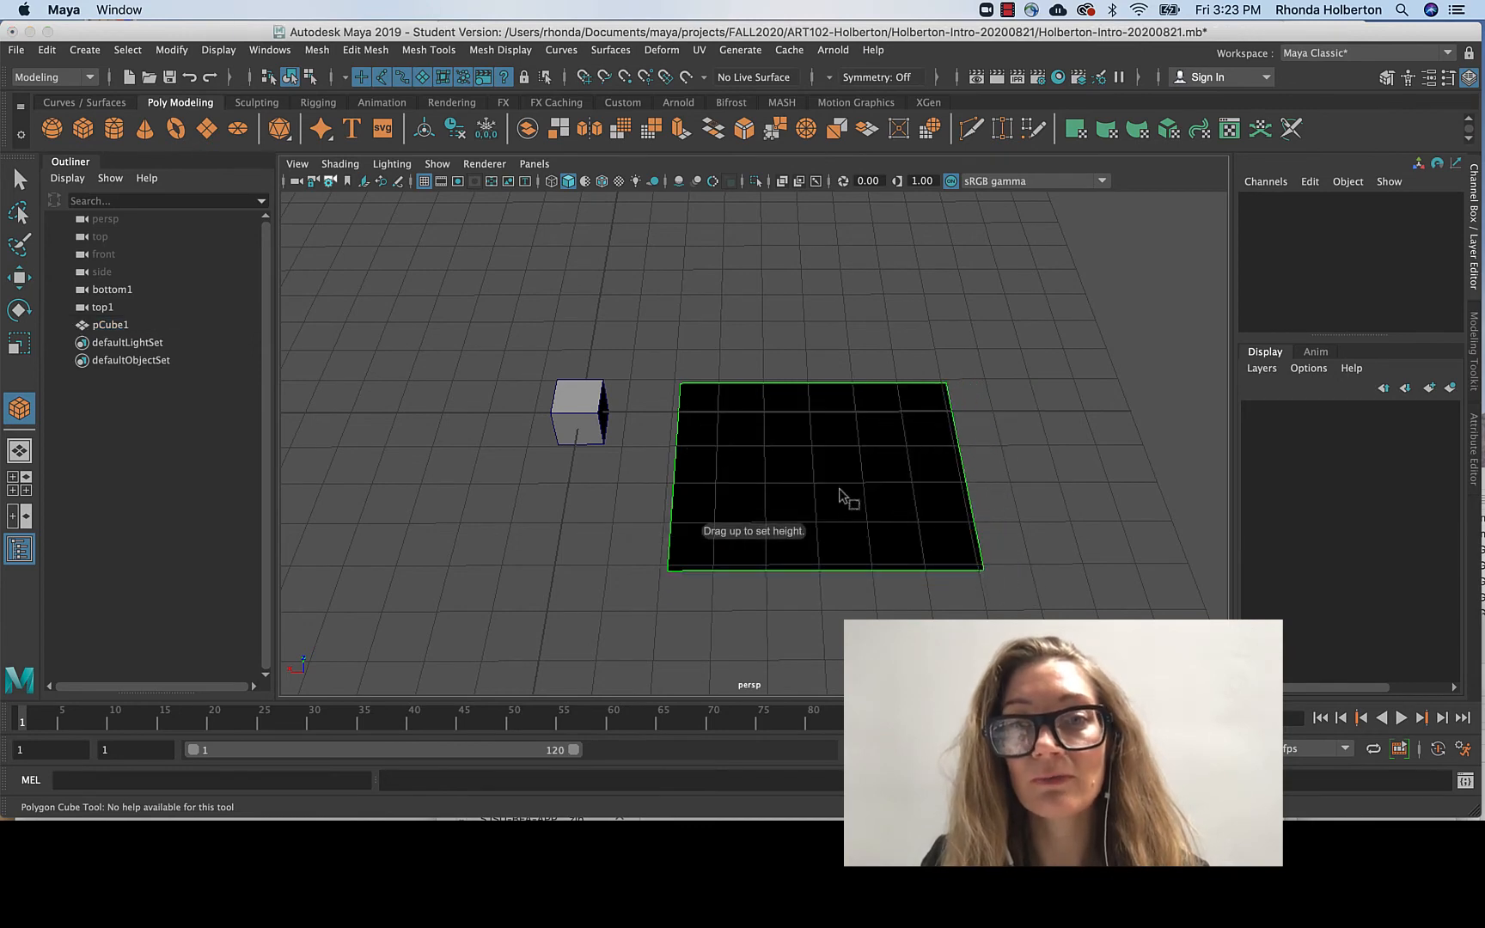
{"action": "left_click_drag", "start_coordinate": [849, 497], "coordinate": [793, 282]}
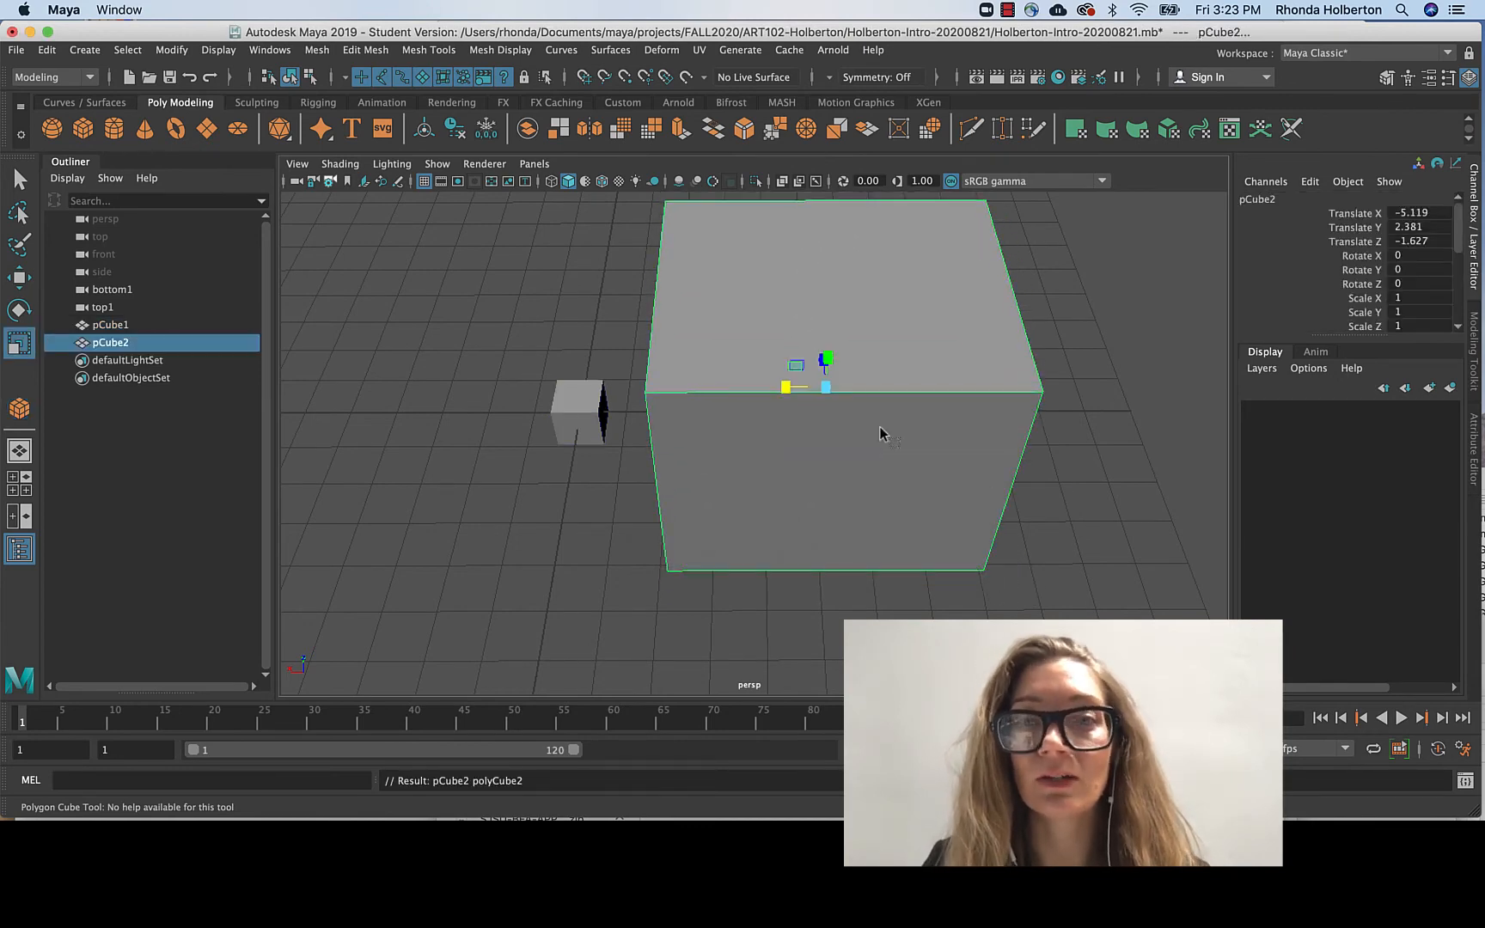
{"action": "scroll", "coordinate": [801, 464], "scroll_direction": "down", "scroll_amount": 2}
{"action": "scroll", "coordinate": [801, 464], "scroll_direction": "down", "scroll_amount": 5}
{"action": "scroll", "coordinate": [781, 465], "scroll_direction": "up", "scroll_amount": 3}
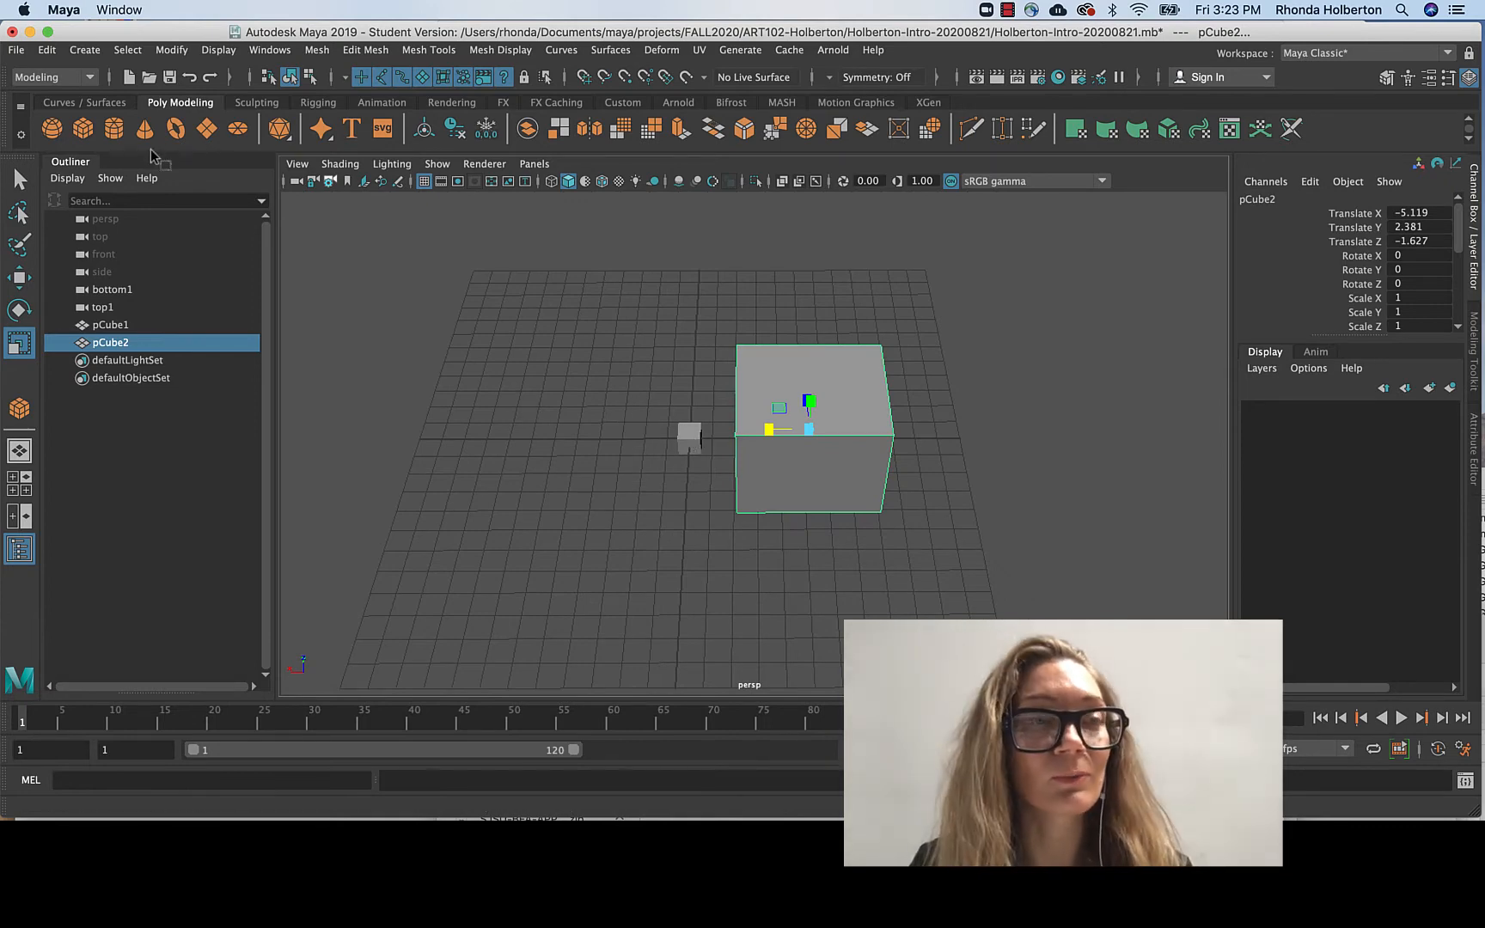
Draw a large polygon cylinder at about X 10.7, Z 6 and a polygon sphere at about X 8.6, Z -6.5.
{"action": "left_click", "coordinate": [115, 131]}
{"action": "left_click_drag", "start_coordinate": [474, 342], "coordinate": [397, 262]}
{"action": "left_click", "coordinate": [52, 128]}
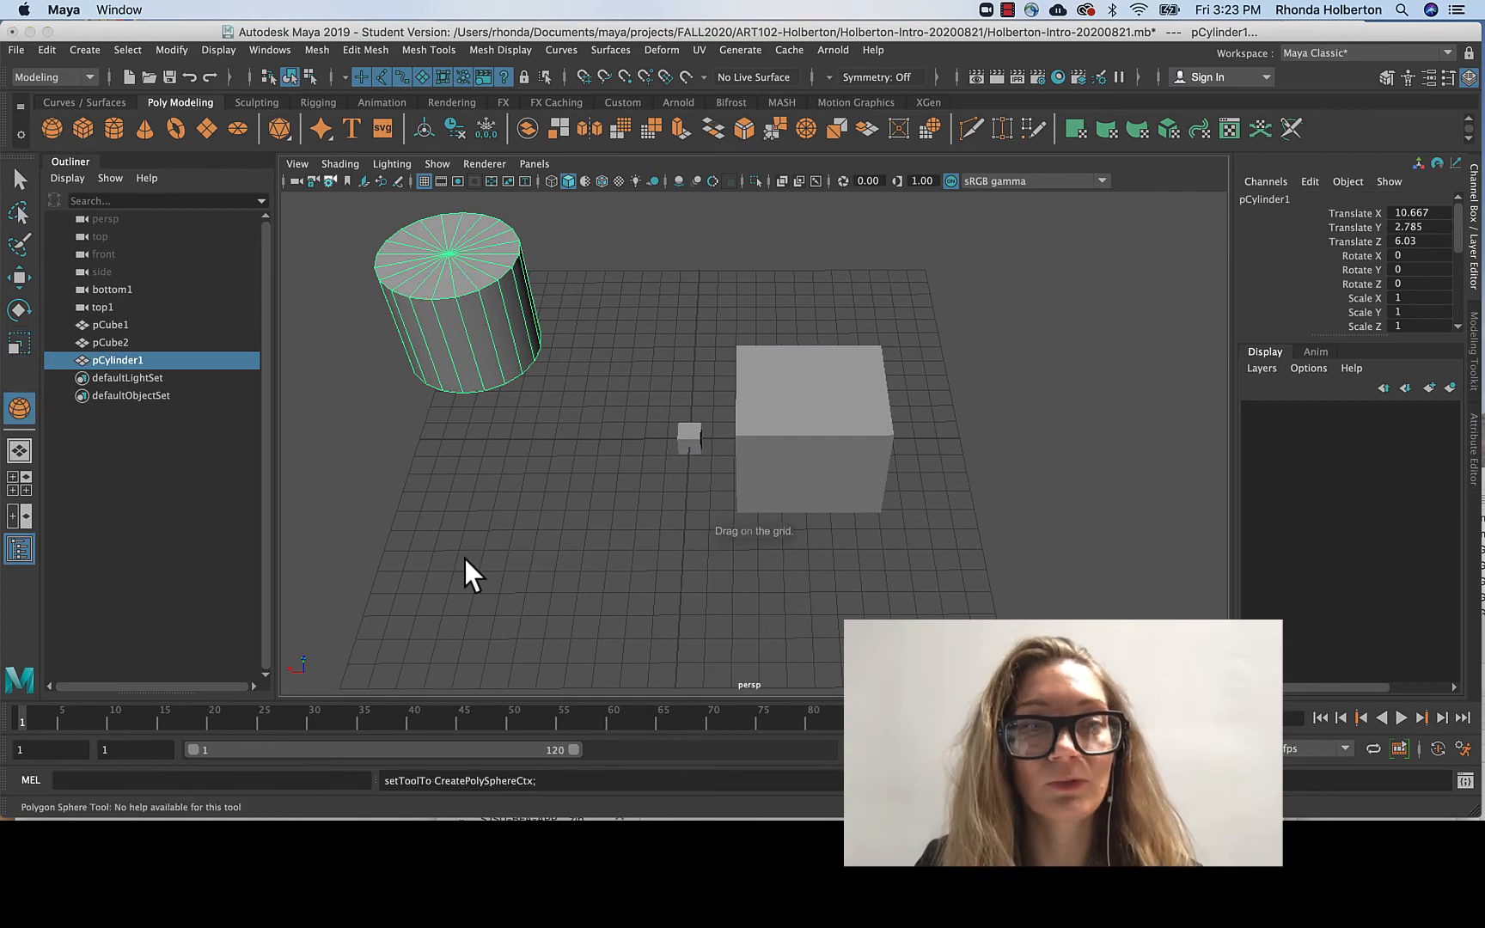
{"action": "left_click_drag", "start_coordinate": [464, 560], "coordinate": [563, 602]}
{"action": "key", "text": "r"}
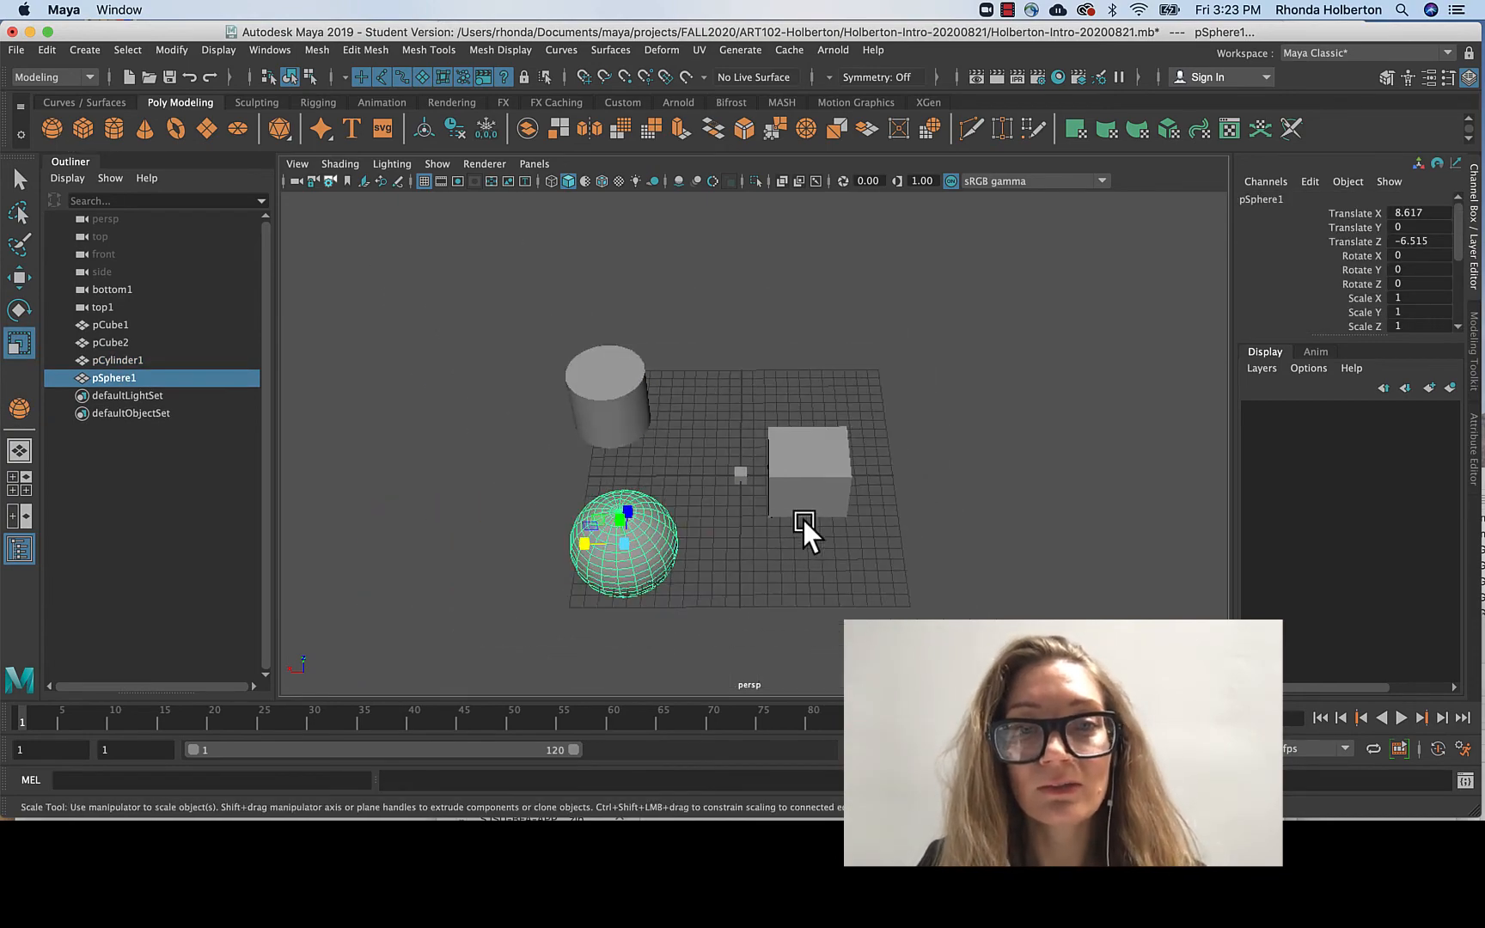
Frame the whole scene in the perspective view, and frame the selected sphere.
{"action": "key", "text": "a"}
{"action": "key", "text": "f"}
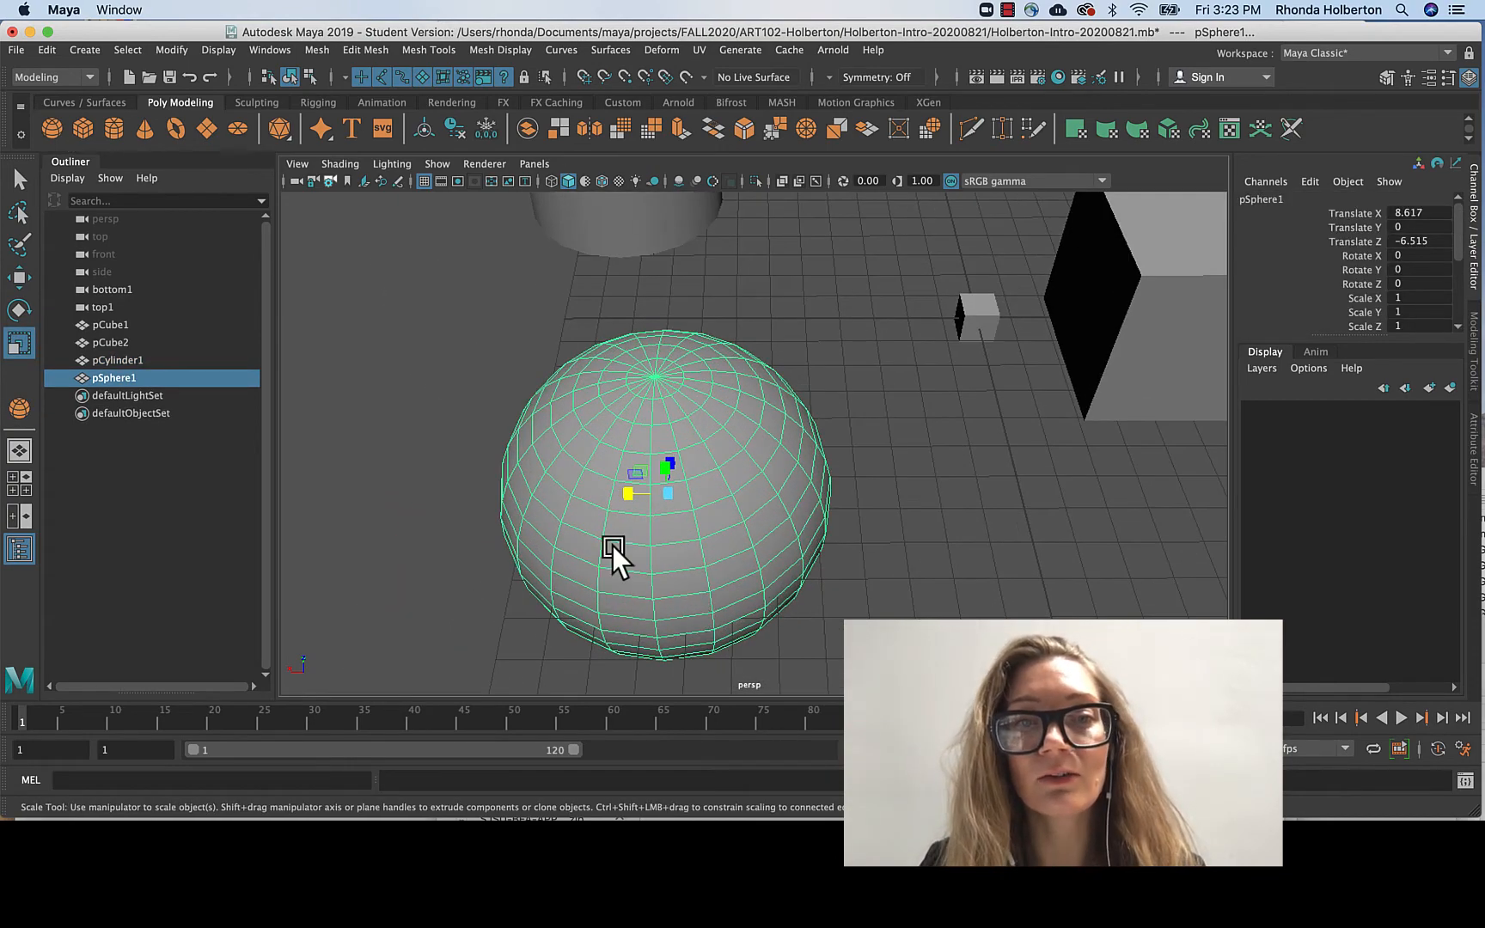
{"action": "scroll", "coordinate": [627, 556], "scroll_direction": "down", "scroll_amount": 10}
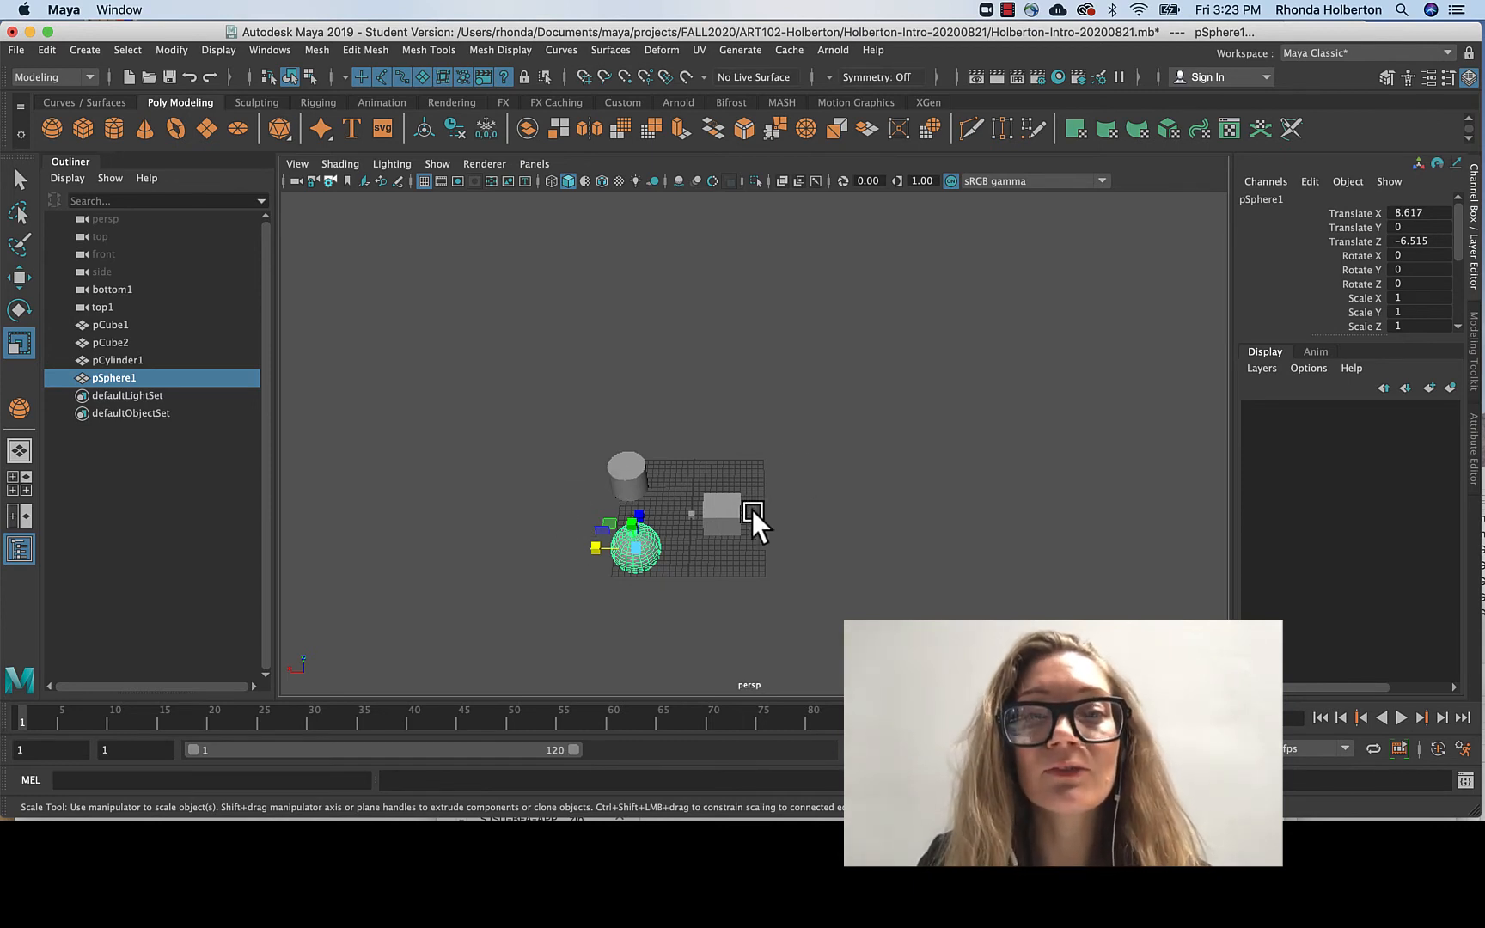
Zoom the perspective view in and out around different primitives to examine how the zoom follows the pointer.
{"action": "scroll", "coordinate": [643, 559], "scroll_direction": "down", "scroll_amount": 2}
{"action": "scroll", "coordinate": [1029, 557], "scroll_direction": "down", "scroll_amount": 4}
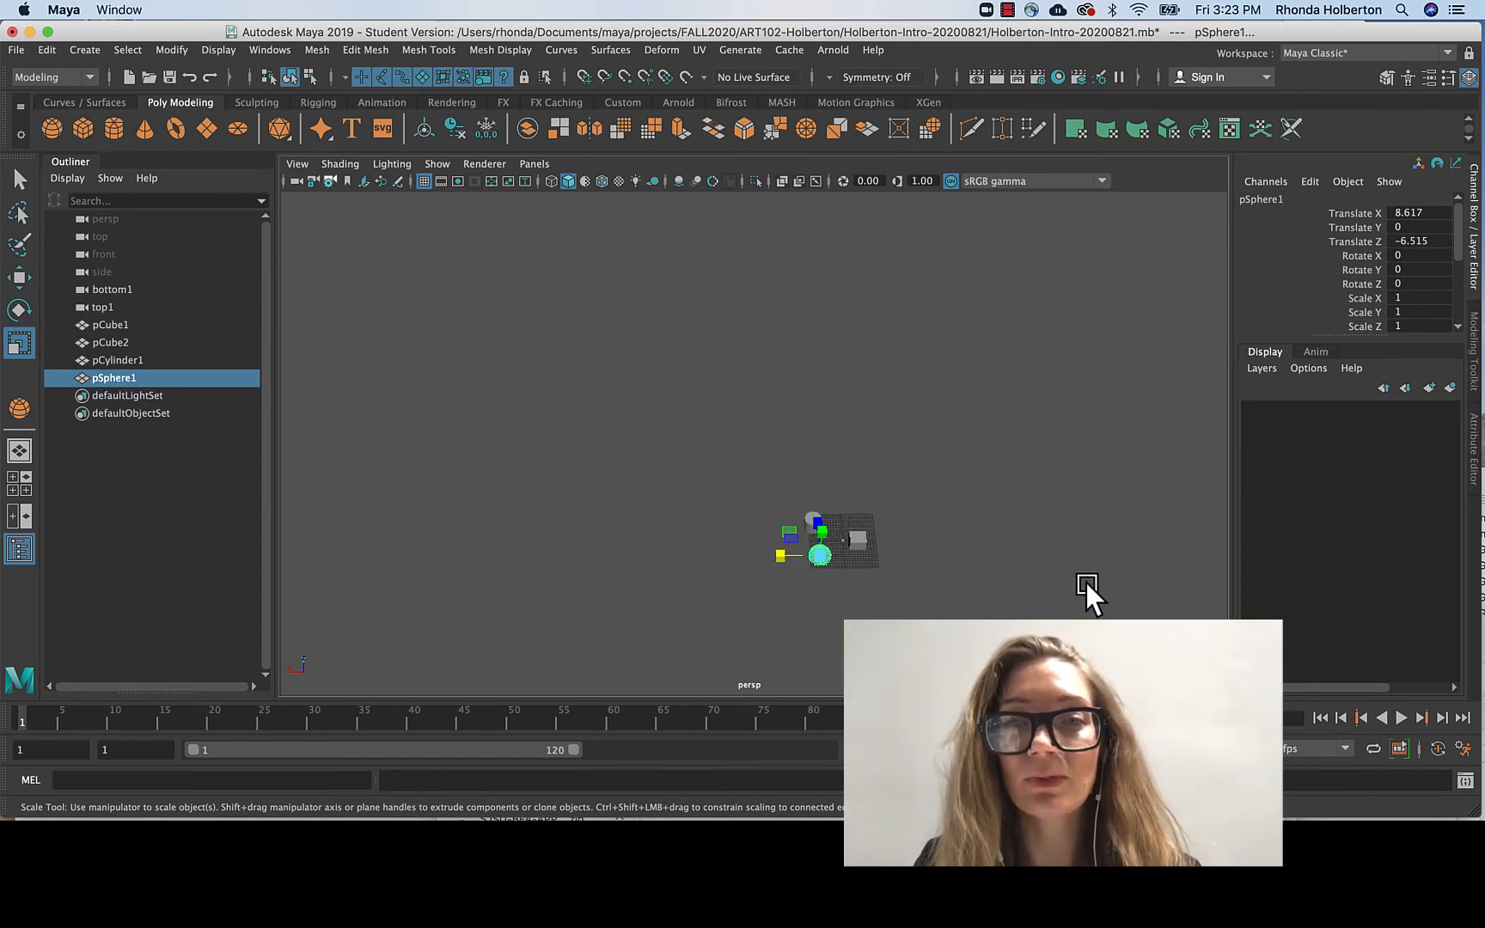
{"action": "scroll", "coordinate": [1075, 589], "scroll_direction": "up", "scroll_amount": 4}
{"action": "scroll", "coordinate": [1062, 588], "scroll_direction": "down", "scroll_amount": 4}
{"action": "scroll", "coordinate": [1048, 592], "scroll_direction": "up", "scroll_amount": 3}
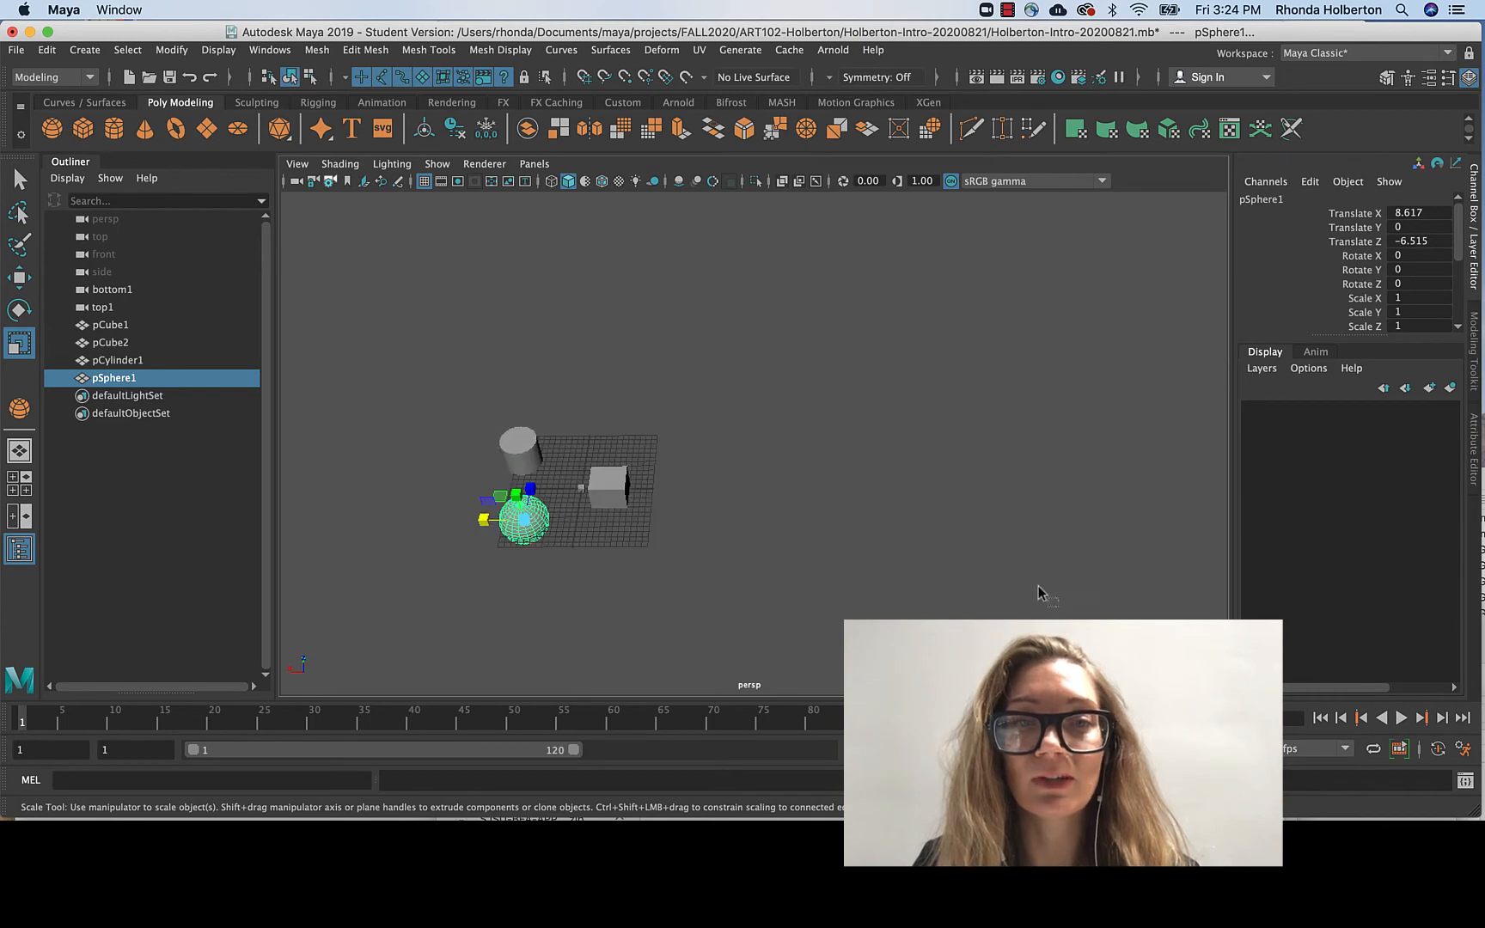
{"action": "scroll", "coordinate": [527, 494], "scroll_direction": "down", "scroll_amount": 3}
{"action": "scroll", "coordinate": [526, 501], "scroll_direction": "up", "scroll_amount": 6}
{"action": "scroll", "coordinate": [646, 427], "scroll_direction": "up", "scroll_amount": 8}
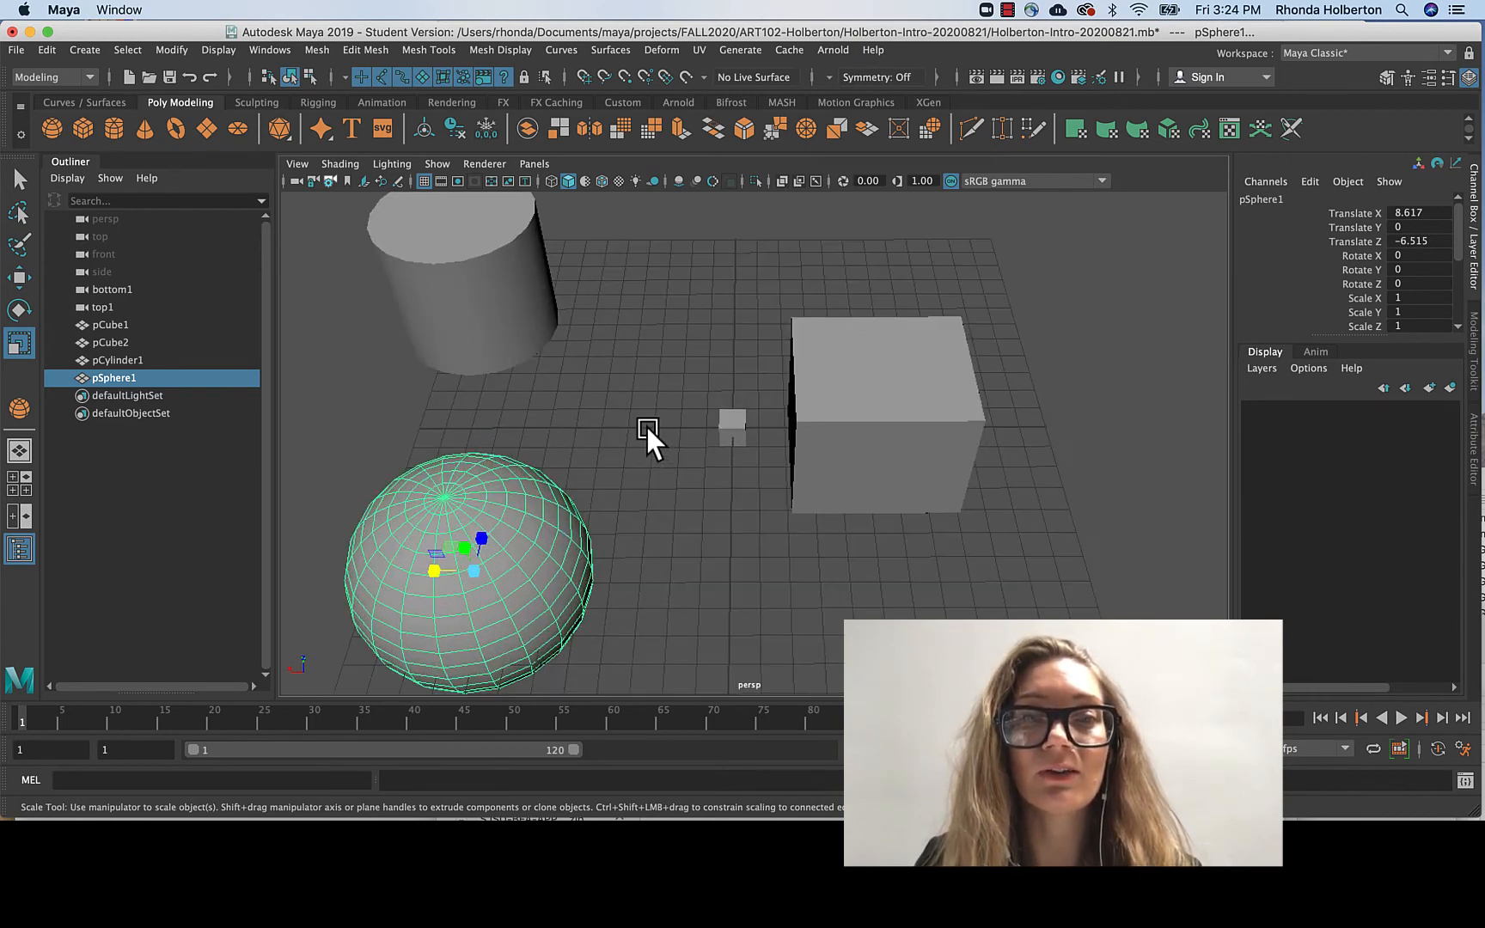
{"action": "scroll", "coordinate": [722, 425], "scroll_direction": "down", "scroll_amount": 10}
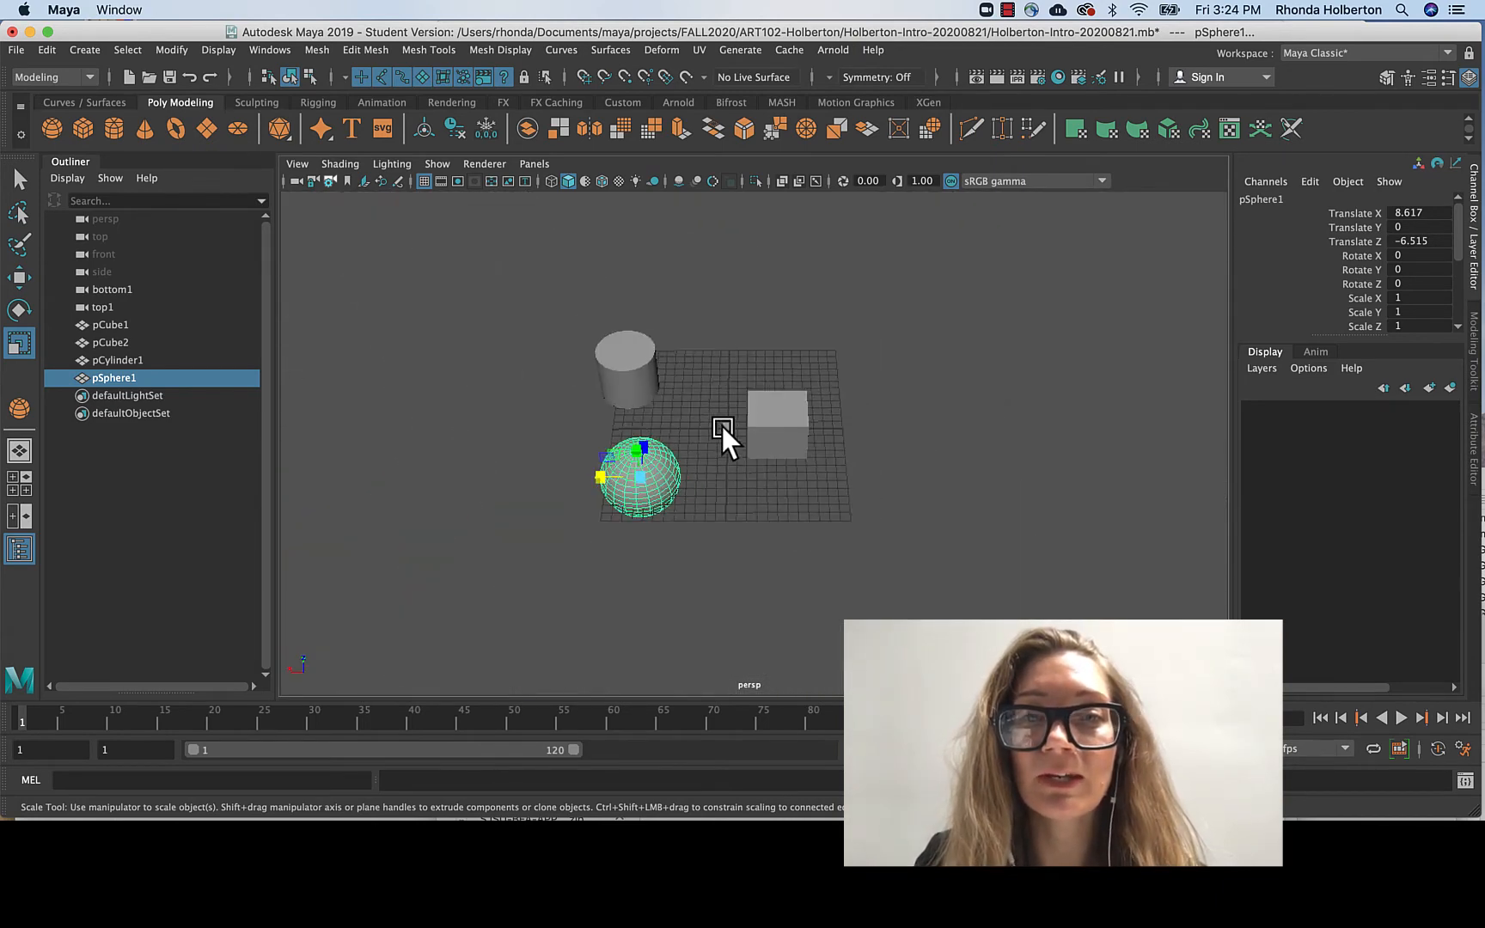
{"action": "scroll", "coordinate": [719, 476], "scroll_direction": "up", "scroll_amount": 8}
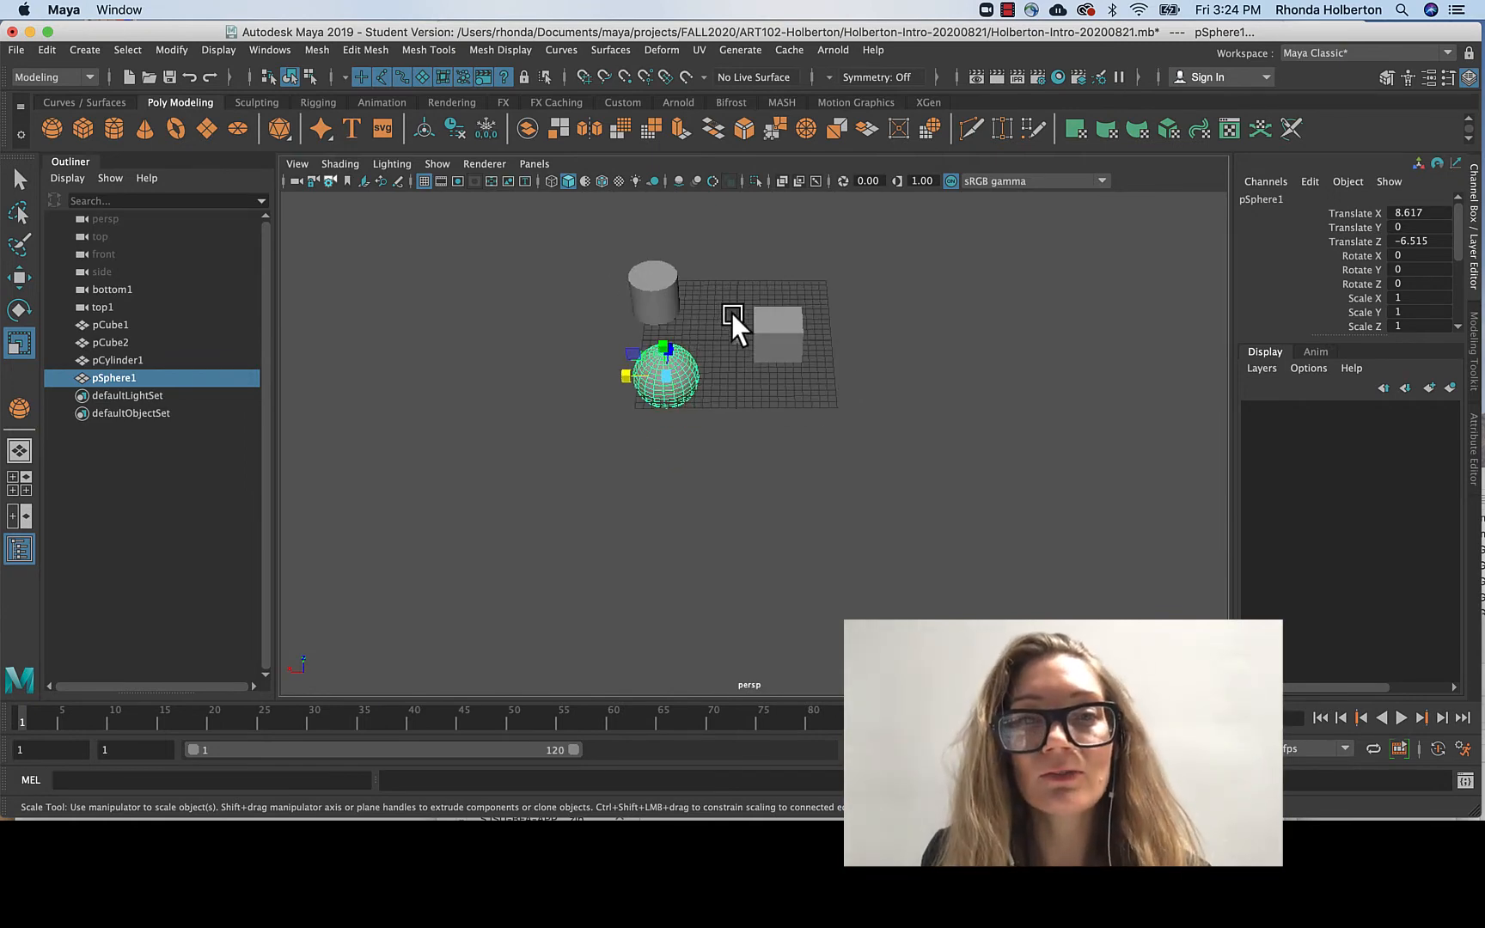
{"action": "scroll", "coordinate": [731, 315], "scroll_direction": "up", "scroll_amount": 8}
{"action": "scroll", "coordinate": [974, 486], "scroll_direction": "down", "scroll_amount": 15}
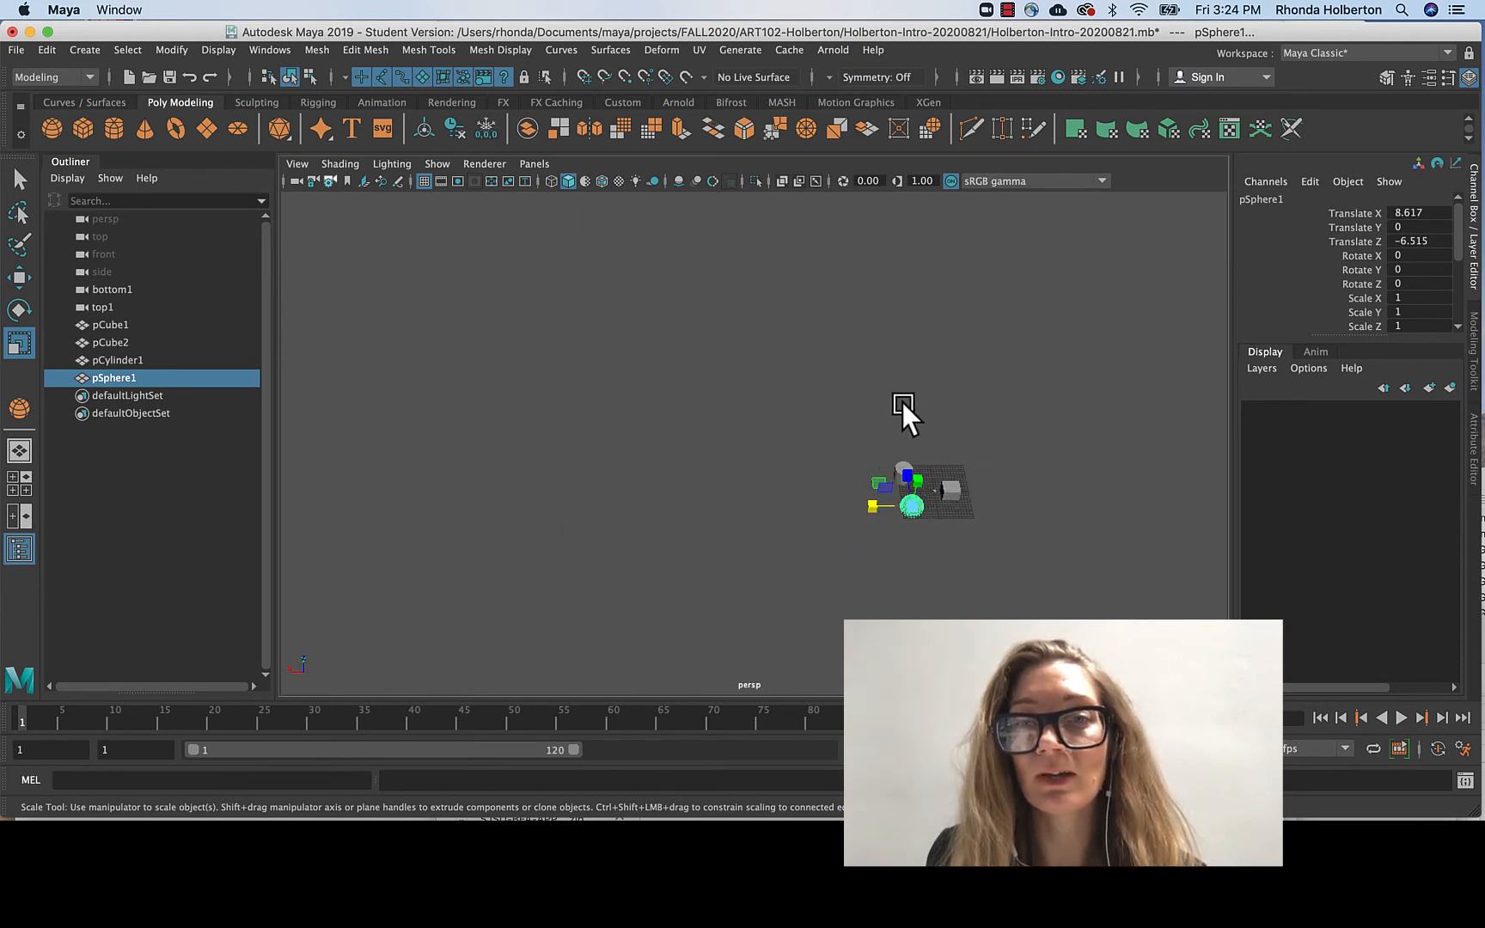
{"action": "scroll", "coordinate": [898, 466], "scroll_direction": "up", "scroll_amount": 10}
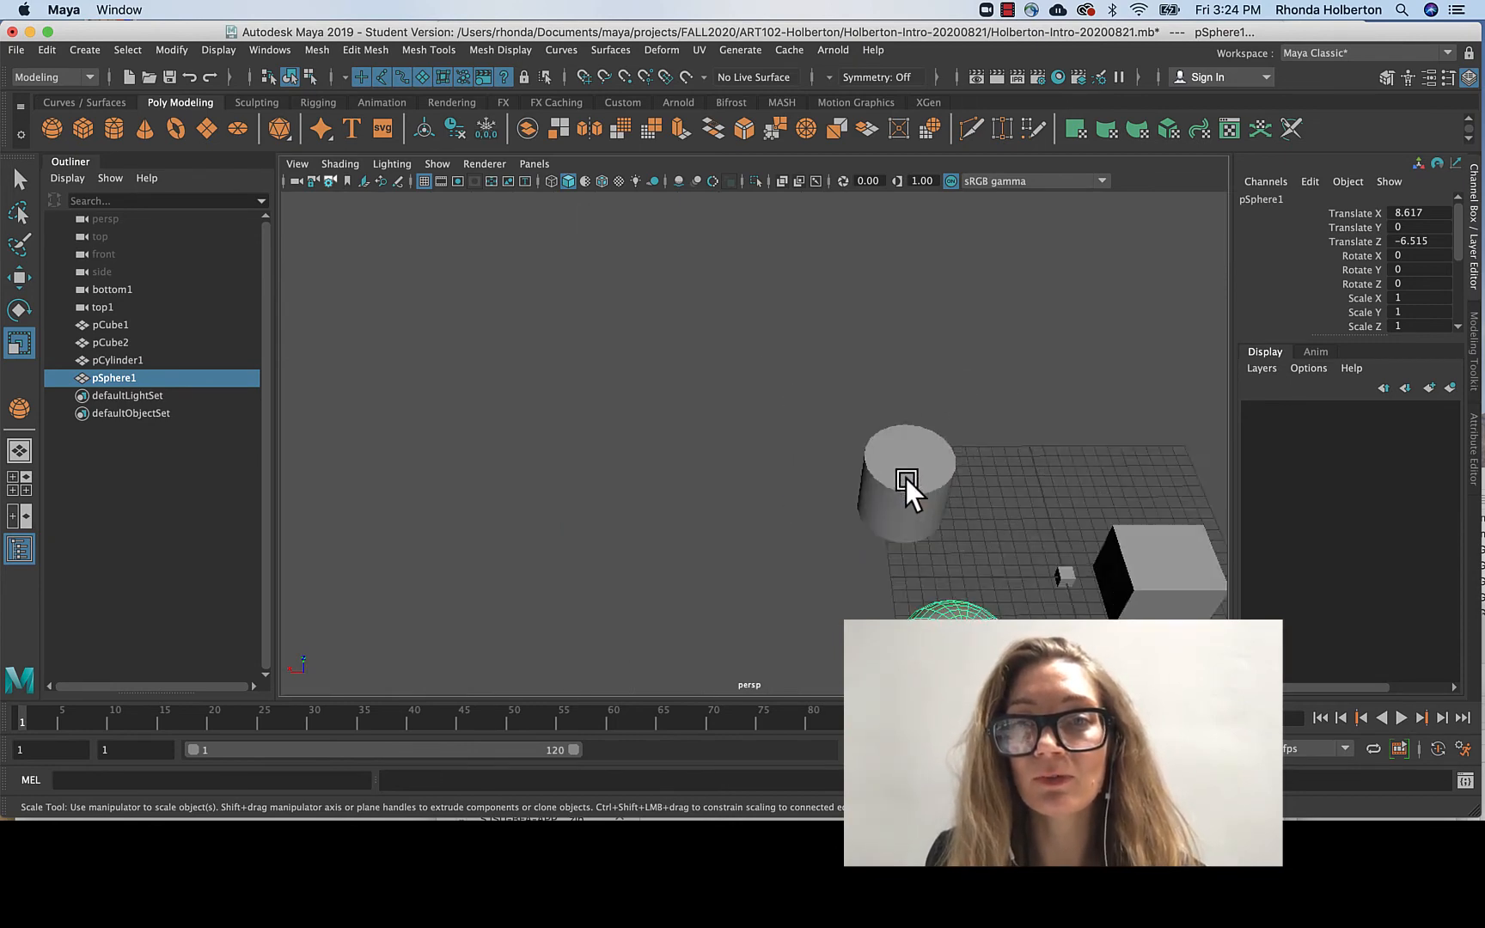
{"action": "scroll", "coordinate": [924, 471], "scroll_direction": "down", "scroll_amount": 12}
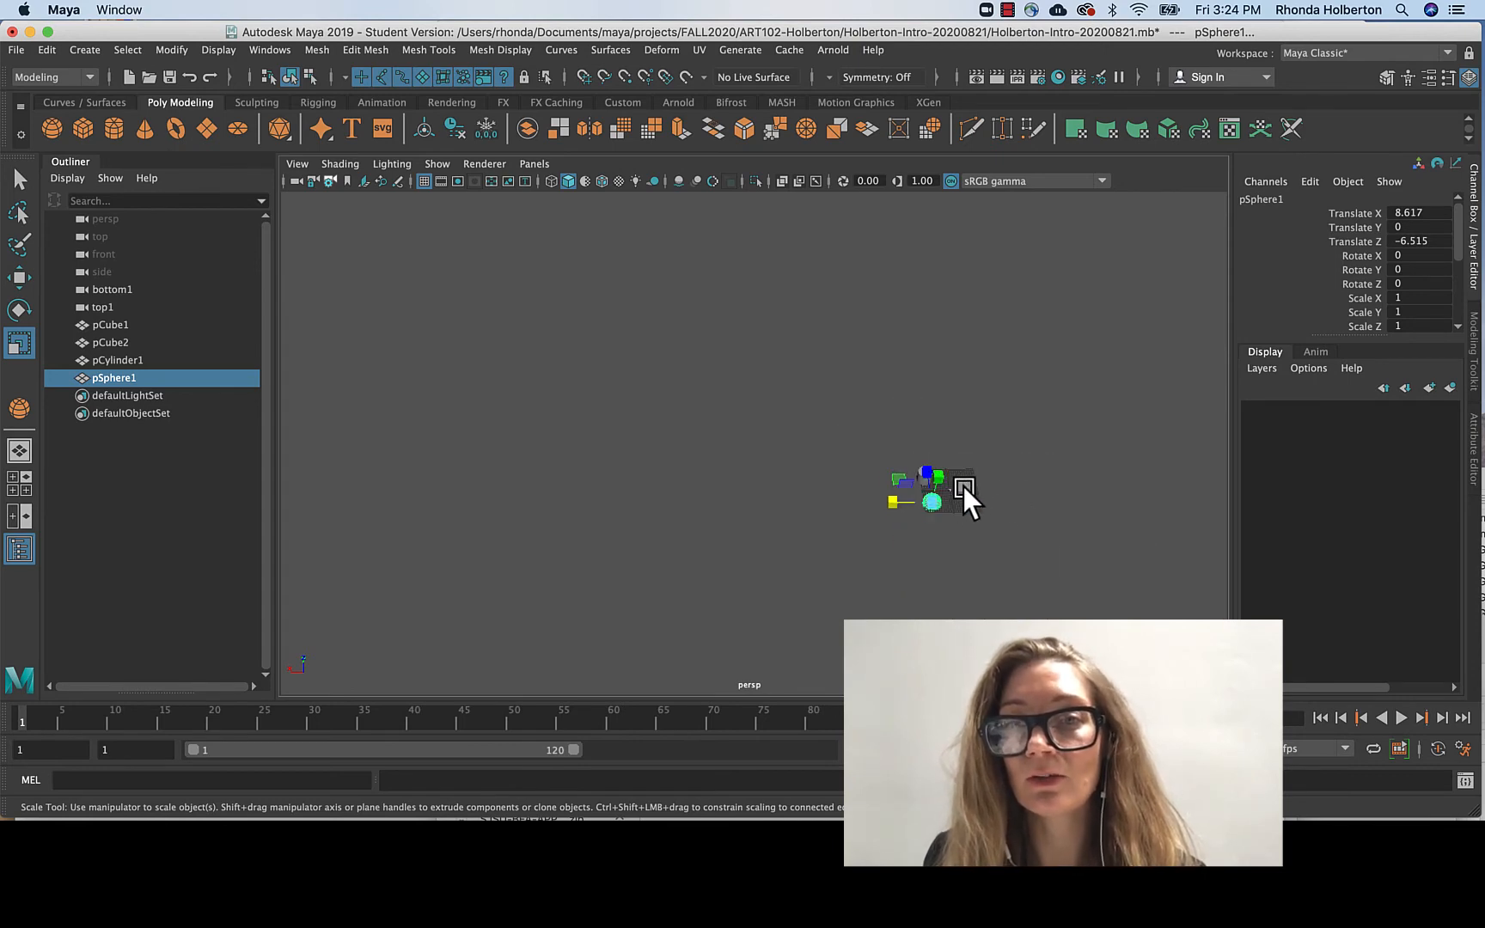
{"action": "scroll", "coordinate": [962, 486], "scroll_direction": "up", "scroll_amount": 6}
{"action": "scroll", "coordinate": [964, 483], "scroll_direction": "up", "scroll_amount": 5}
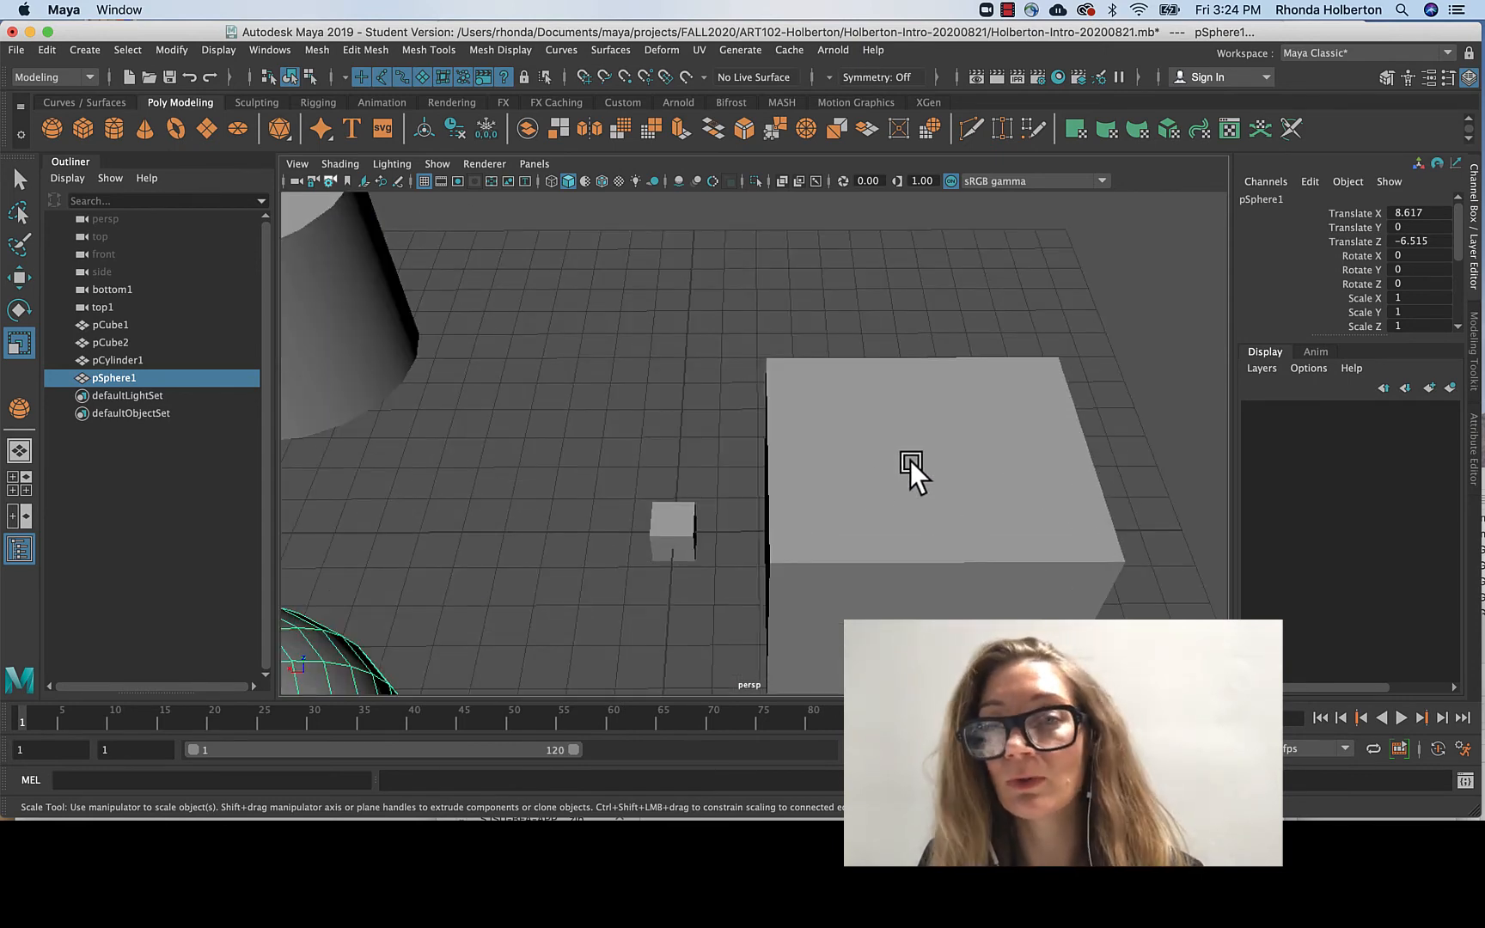
{"action": "scroll", "coordinate": [979, 489], "scroll_direction": "down", "scroll_amount": 5}
{"action": "scroll", "coordinate": [944, 588], "scroll_direction": "up", "scroll_amount": 3}
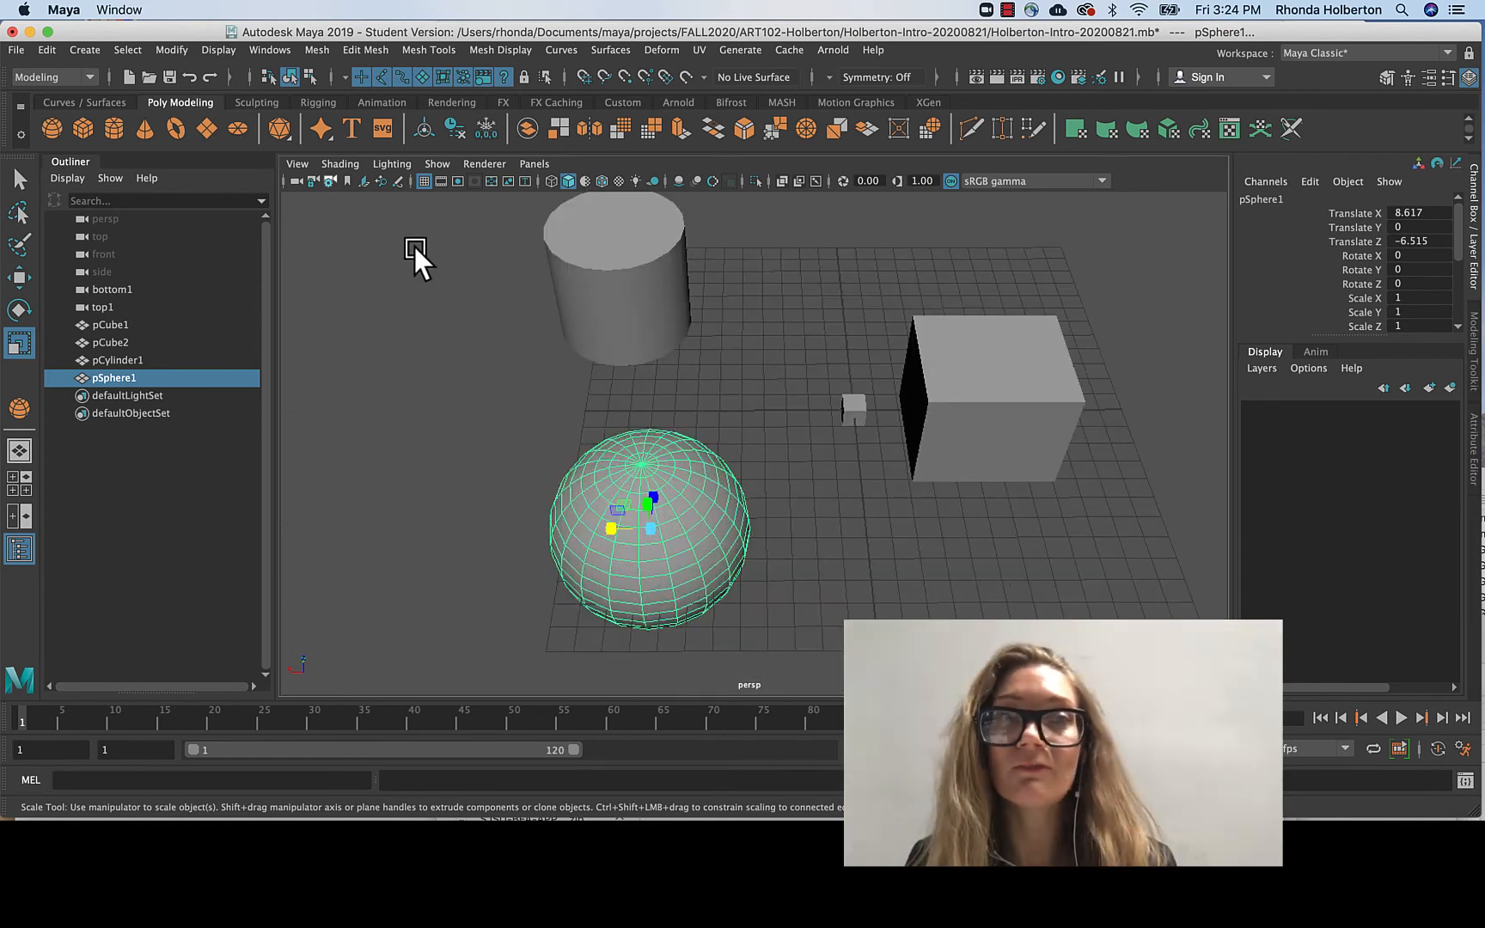
Open the Dolly Tool's settings and compare dollying the perspective view with Towards center on and off.
{"action": "left_click", "coordinate": [298, 164]}
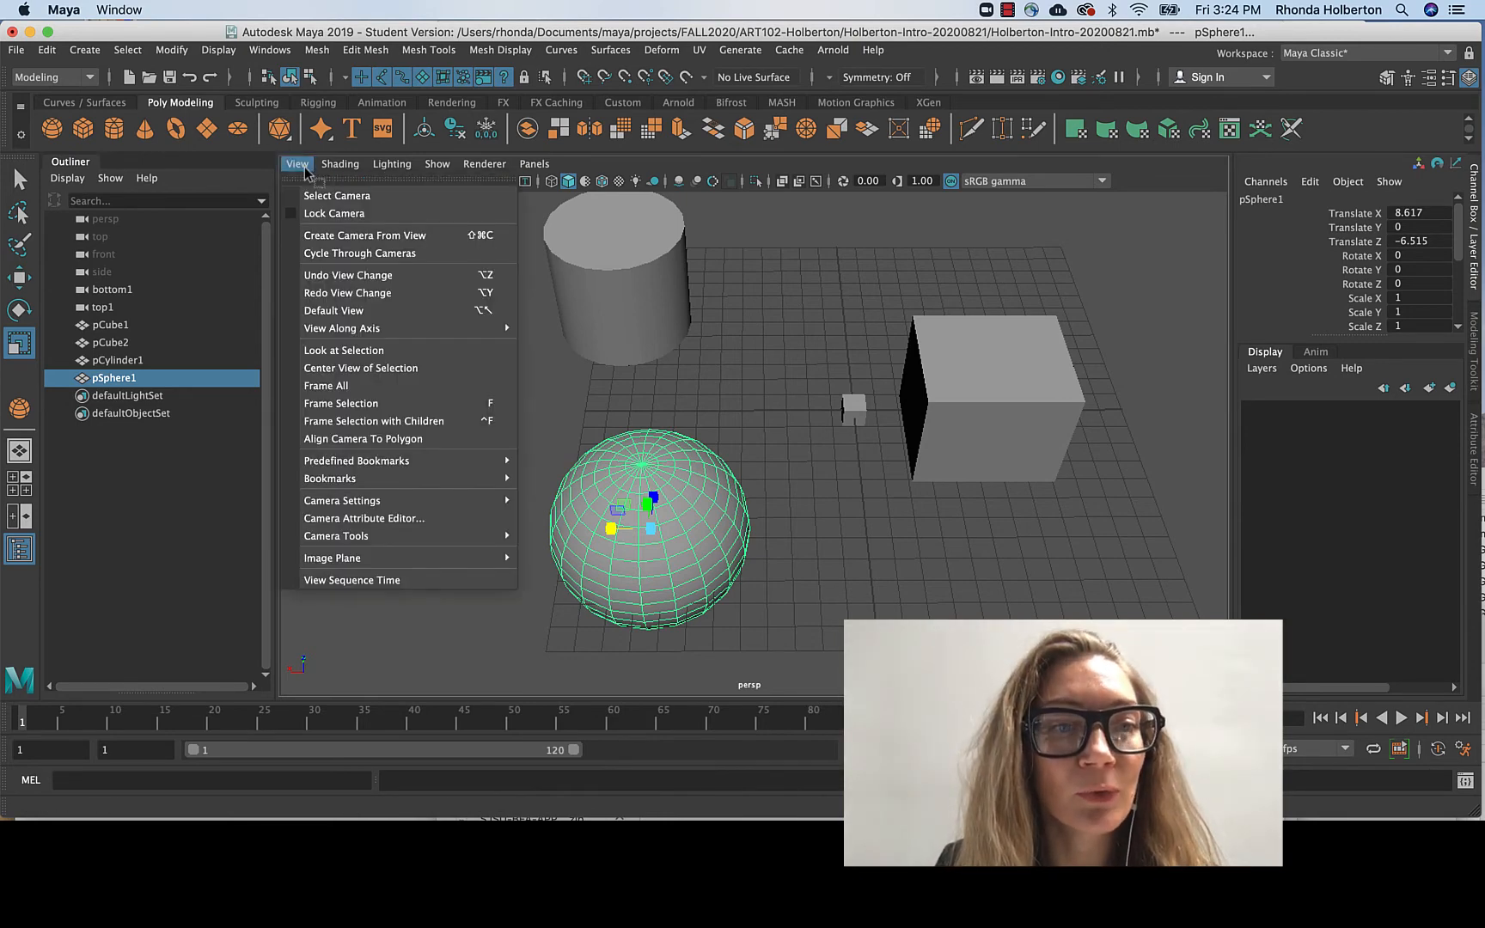
{"action": "mouse_move", "coordinate": [415, 538]}
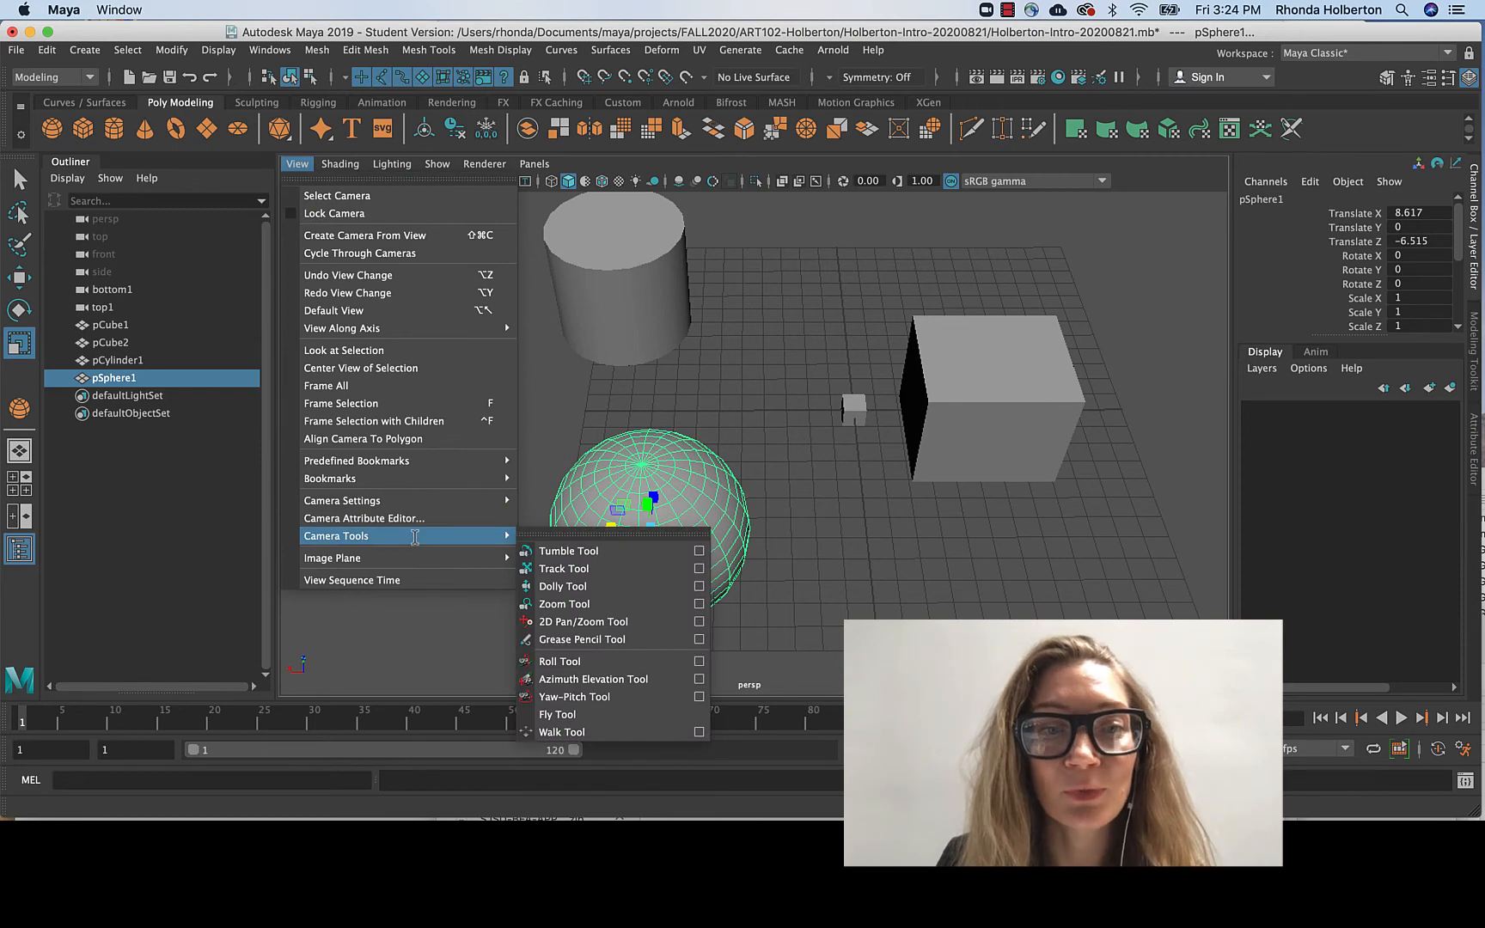
{"action": "left_click", "coordinate": [700, 587]}
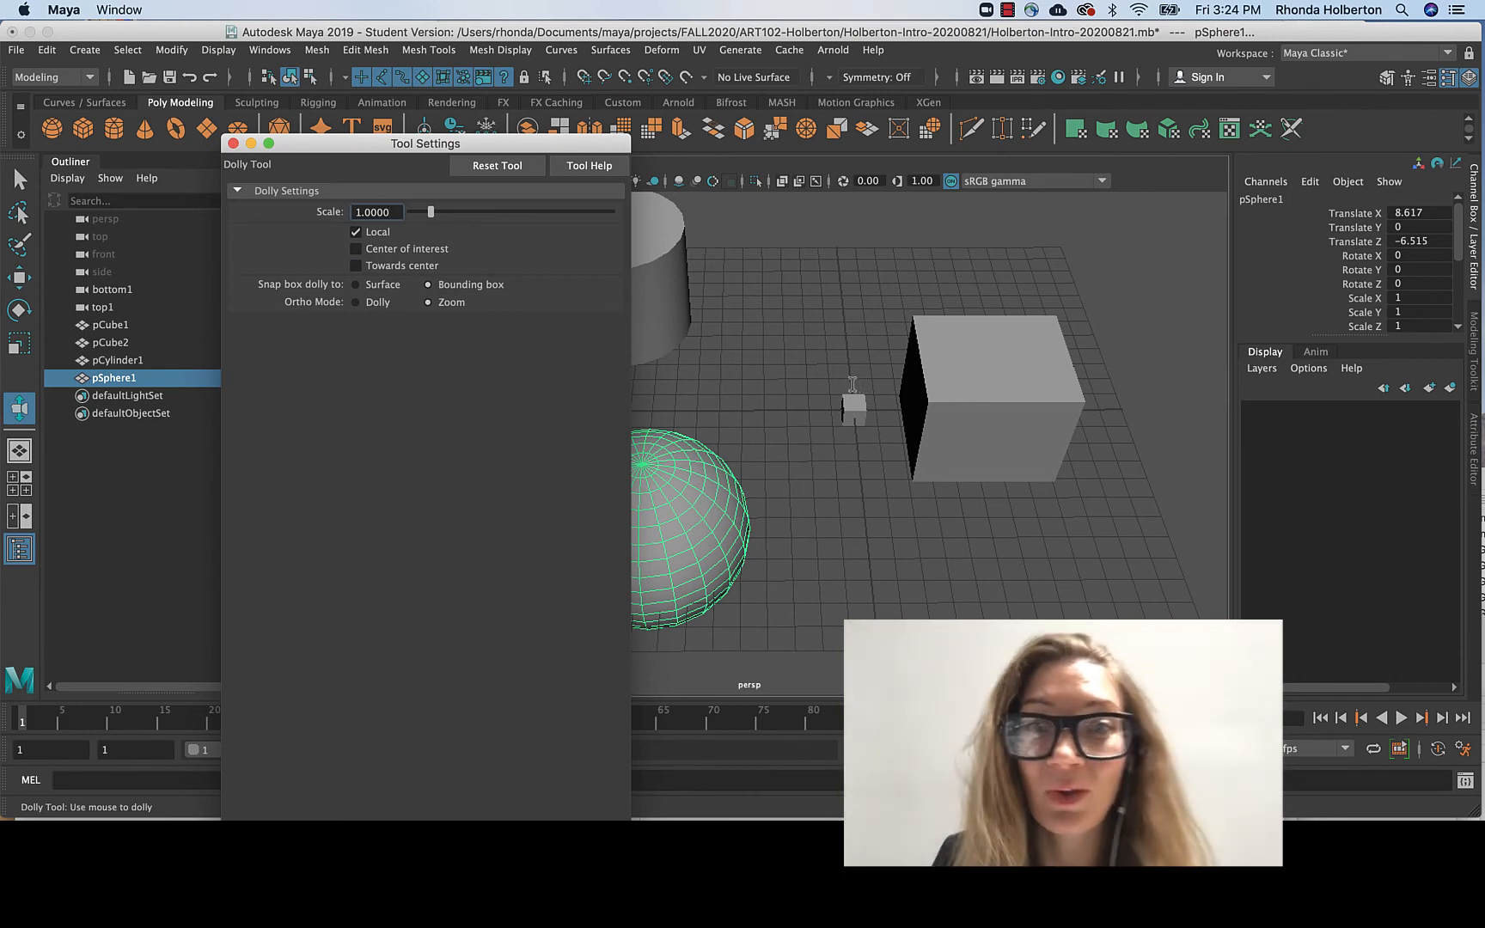
{"action": "left_click_drag", "start_coordinate": [641, 300], "coordinate": [900, 458]}
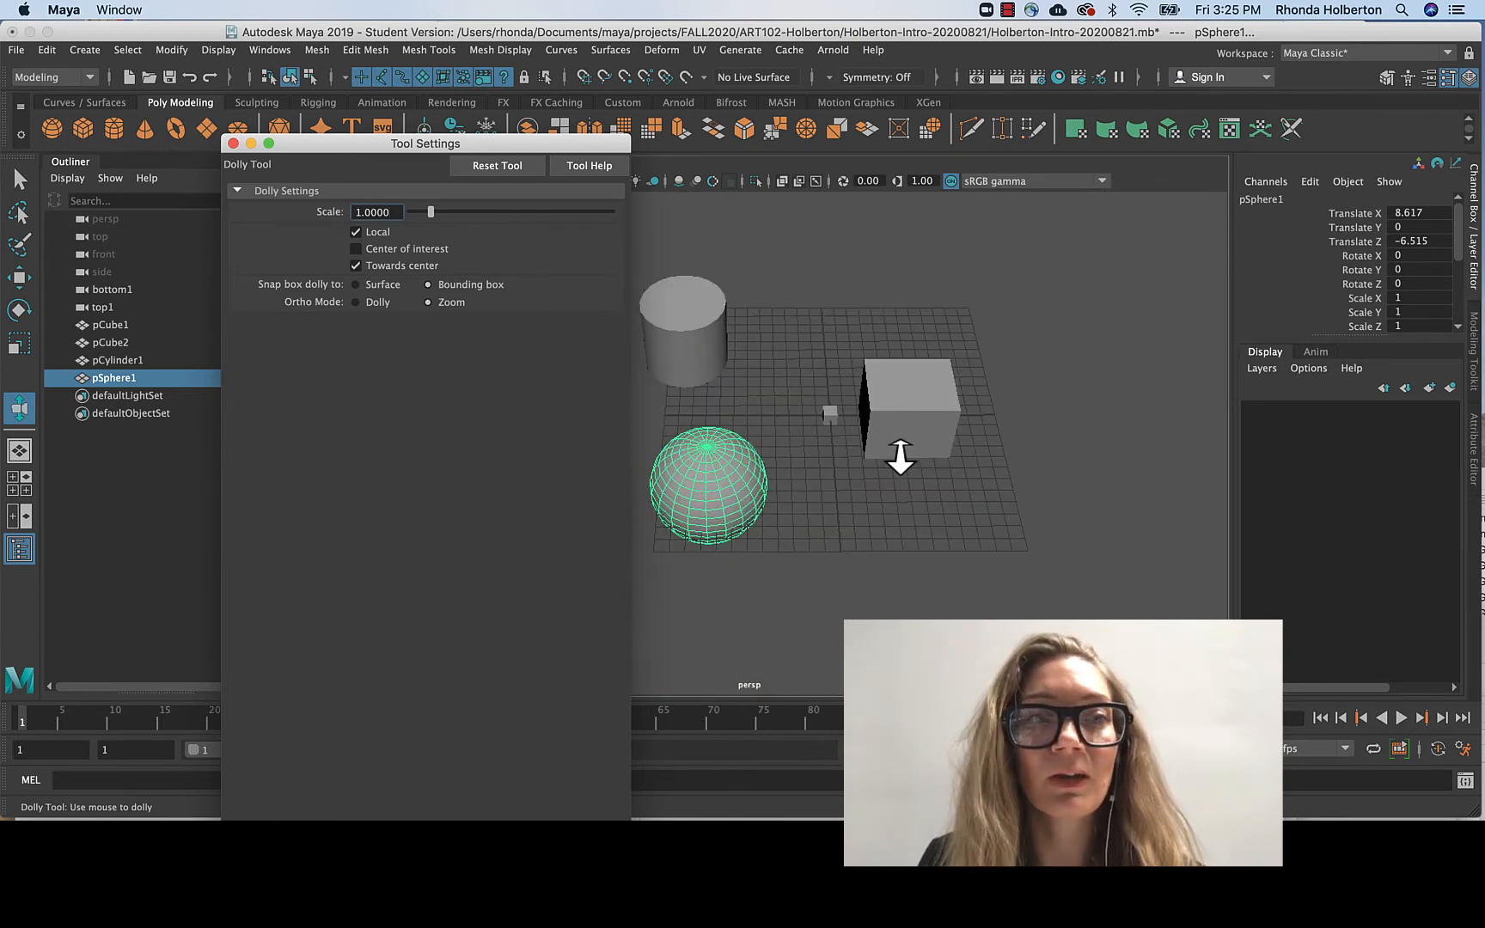
{"action": "scroll", "coordinate": [883, 461], "scroll_direction": "down", "scroll_amount": 3}
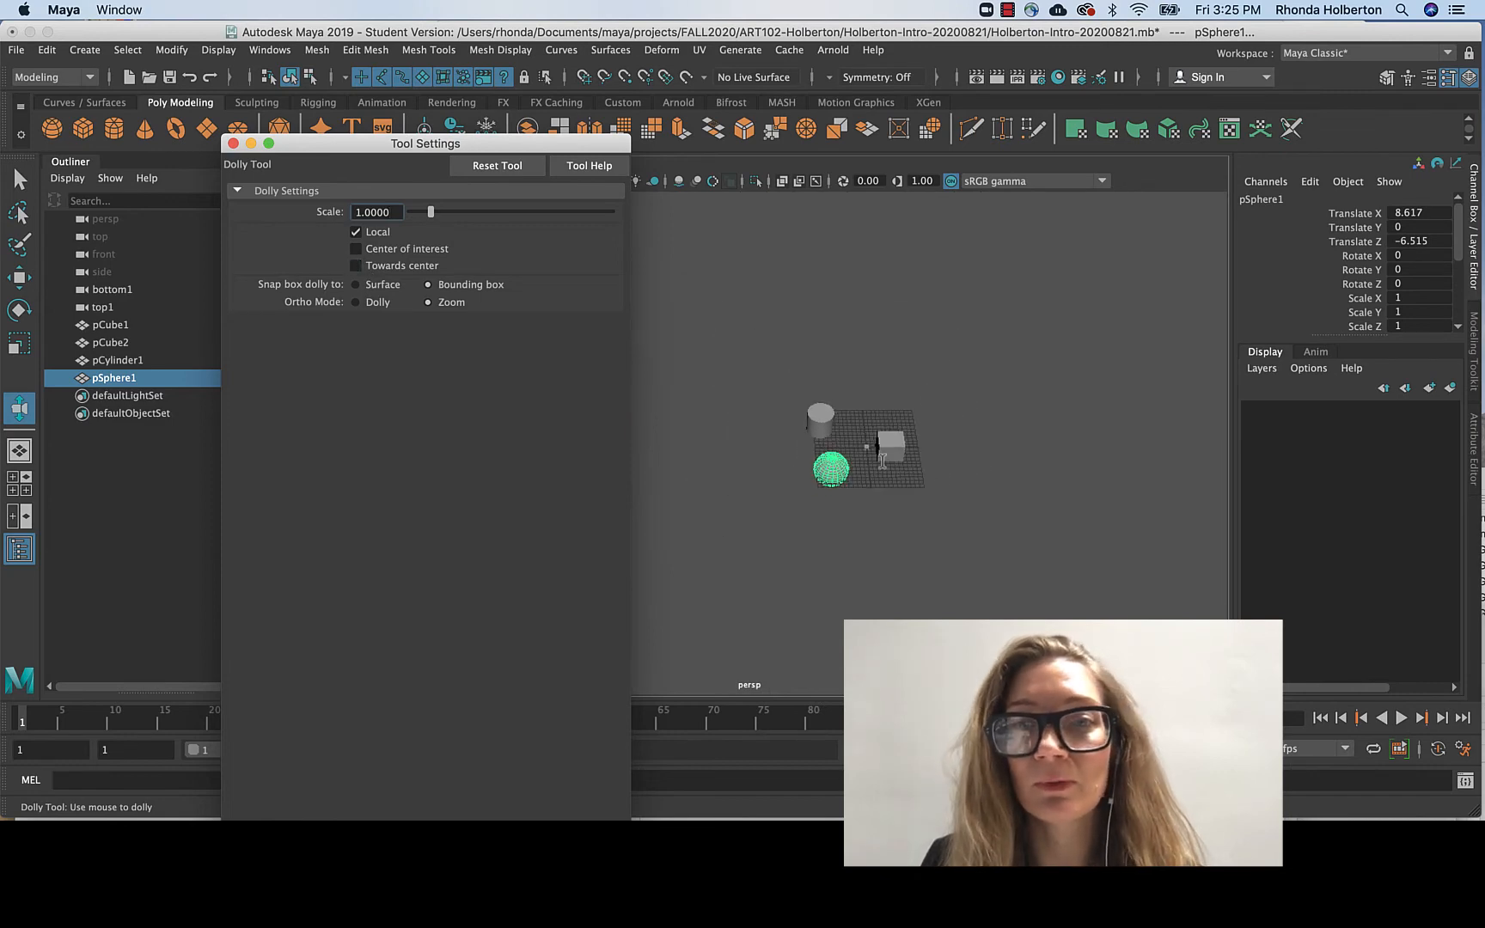
Zoom in on the large cube, then reopen the Dolly Tool's settings from the camera tools and close them again.
{"action": "scroll", "coordinate": [888, 441], "scroll_direction": "up", "scroll_amount": 8}
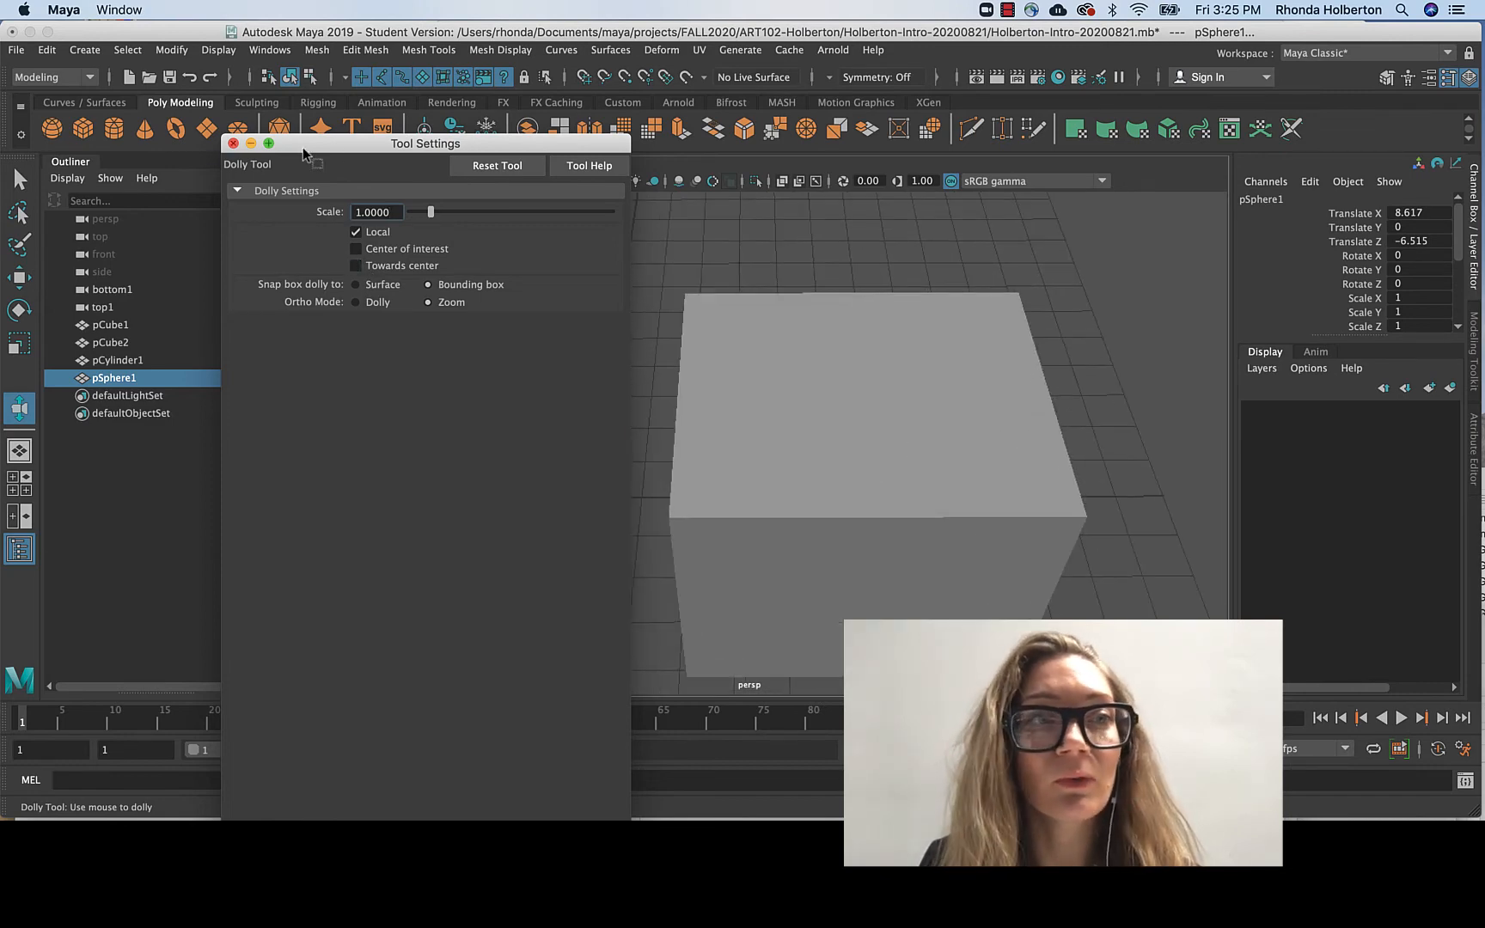
{"action": "left_click", "coordinate": [233, 143]}
{"action": "left_click", "coordinate": [298, 165]}
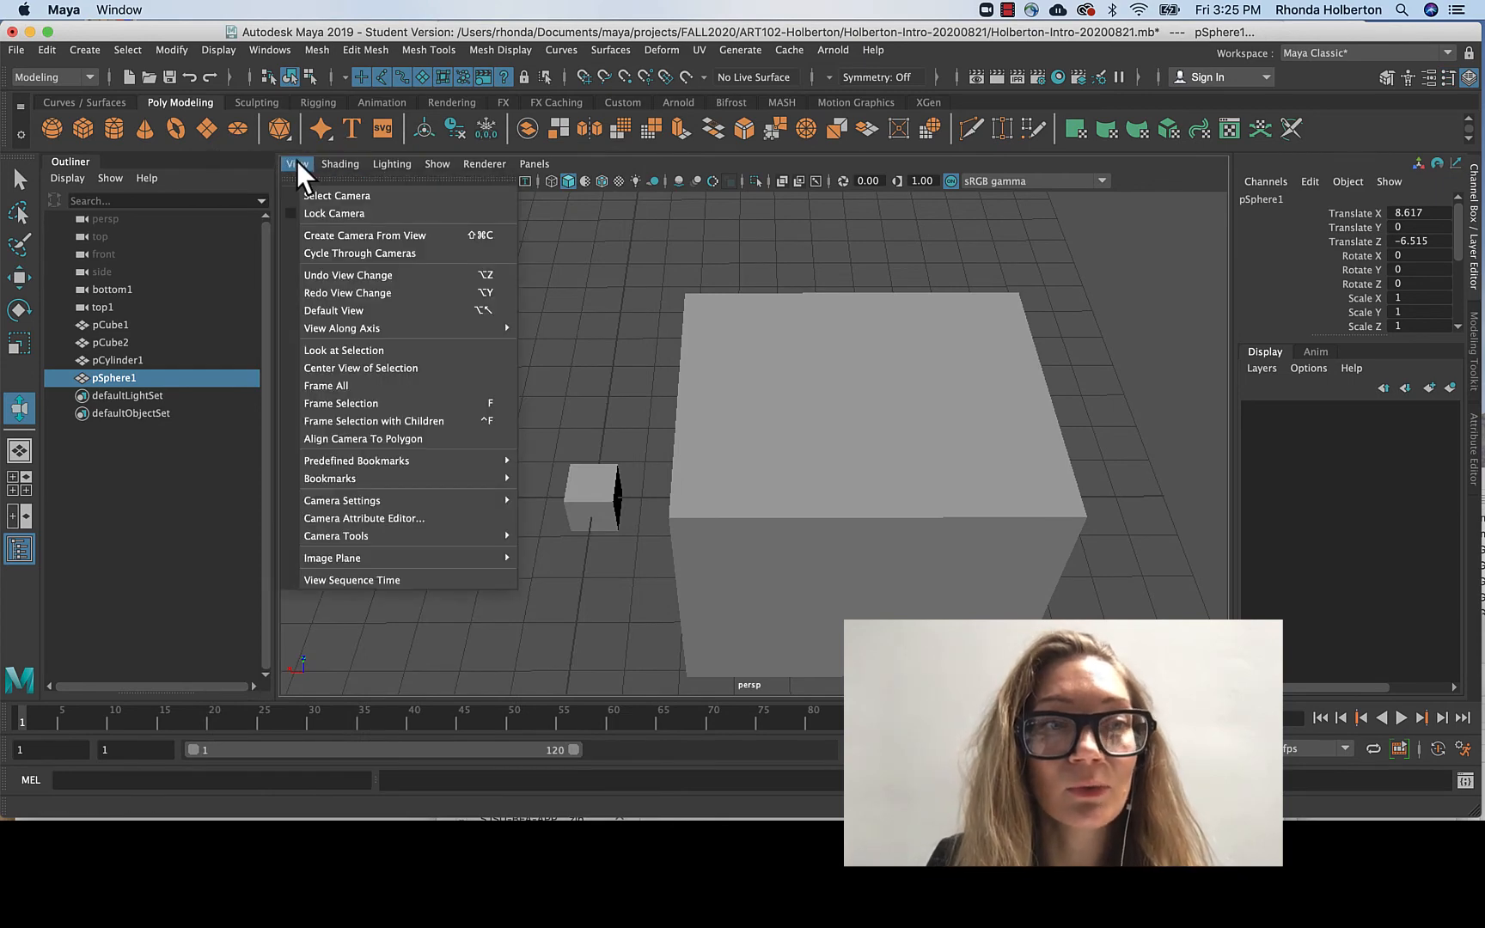
{"action": "mouse_move", "coordinate": [382, 499]}
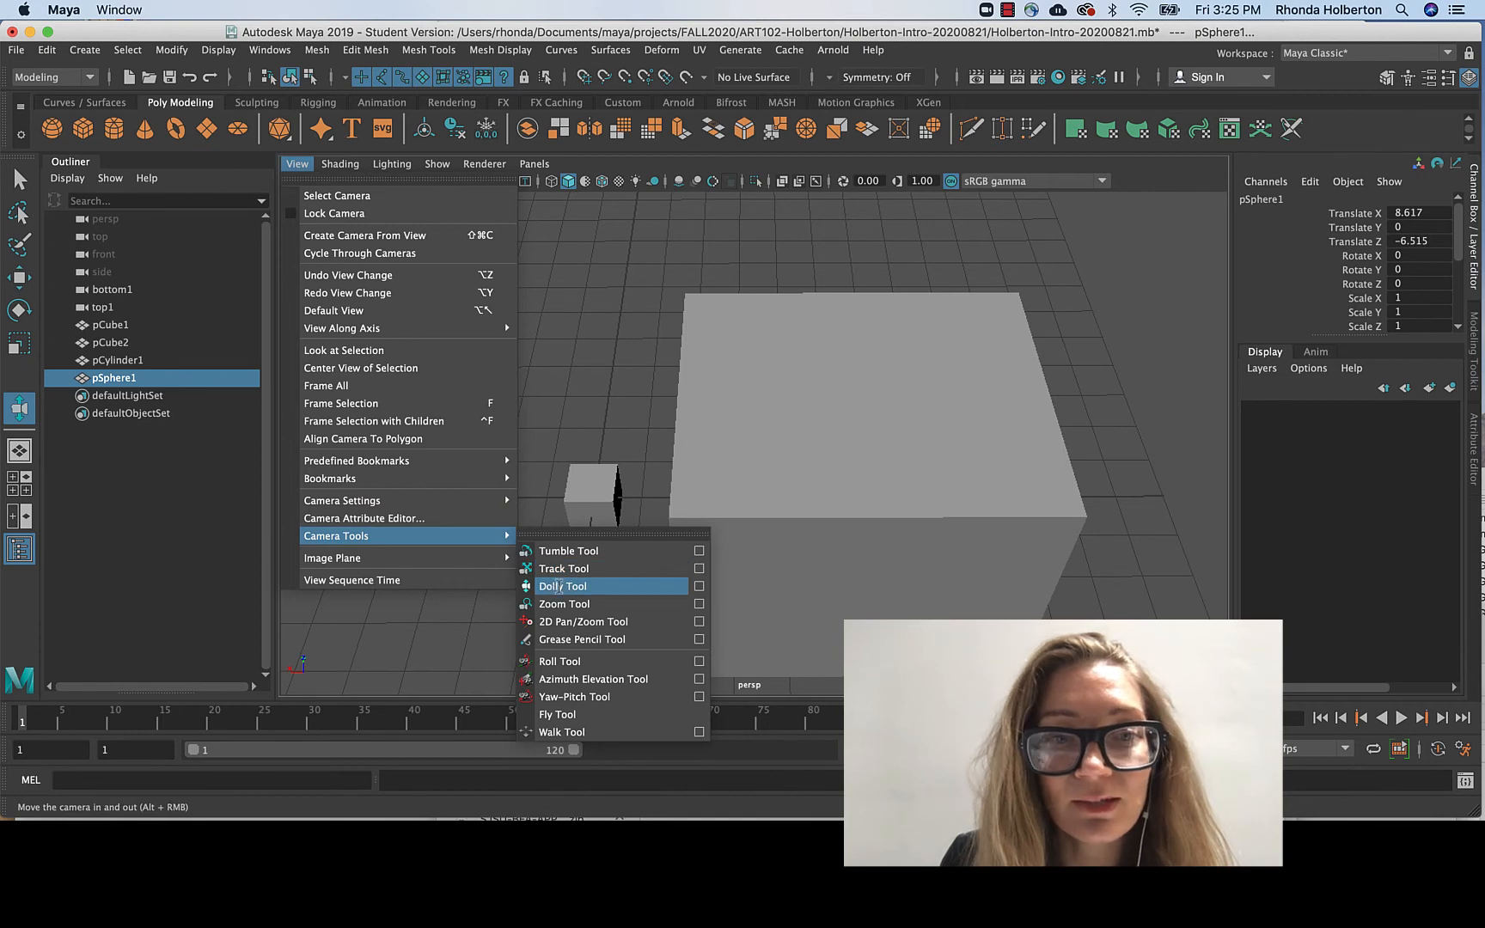
{"action": "left_click", "coordinate": [699, 587]}
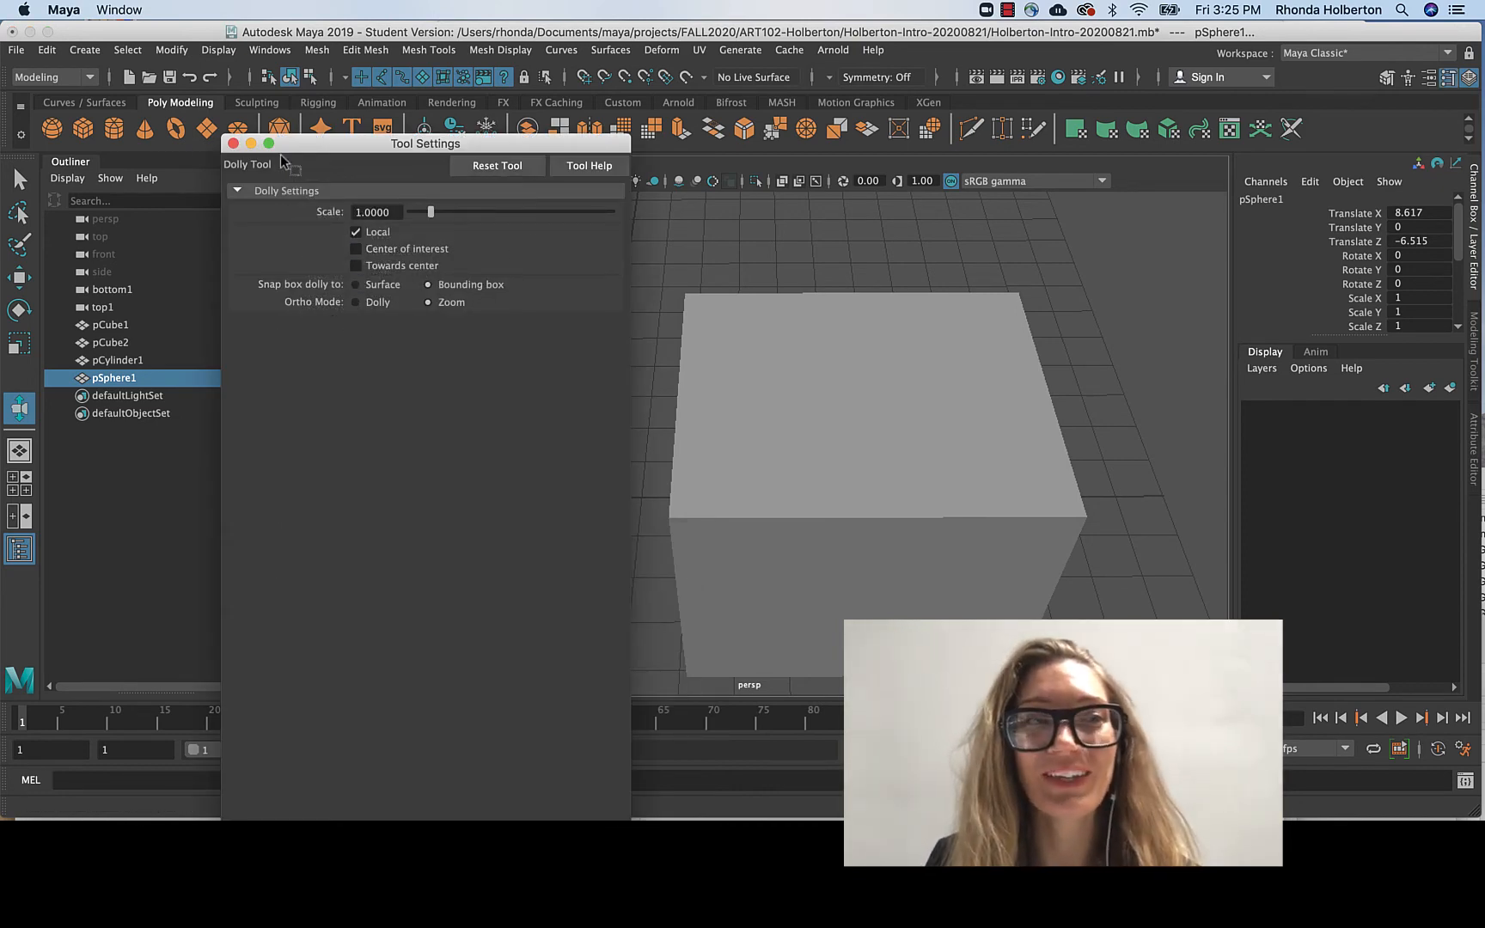
{"action": "left_click", "coordinate": [232, 146]}
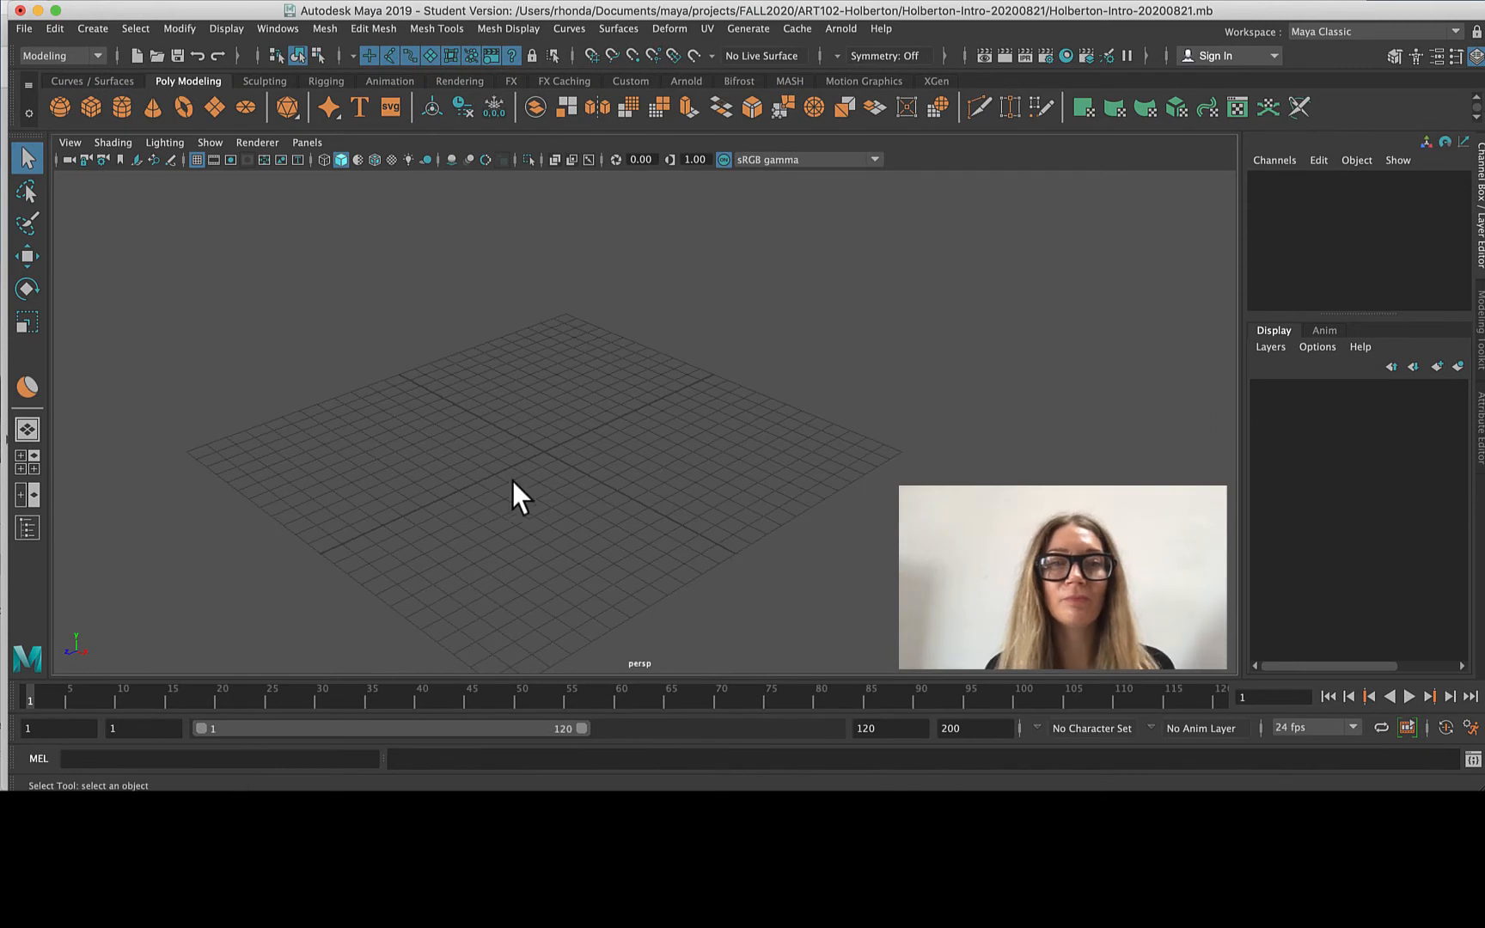
Create a default polygon cube at the origin of the empty scene and look through its channel values.
{"action": "scroll", "coordinate": [243, 517], "scroll_direction": "up", "scroll_amount": 5}
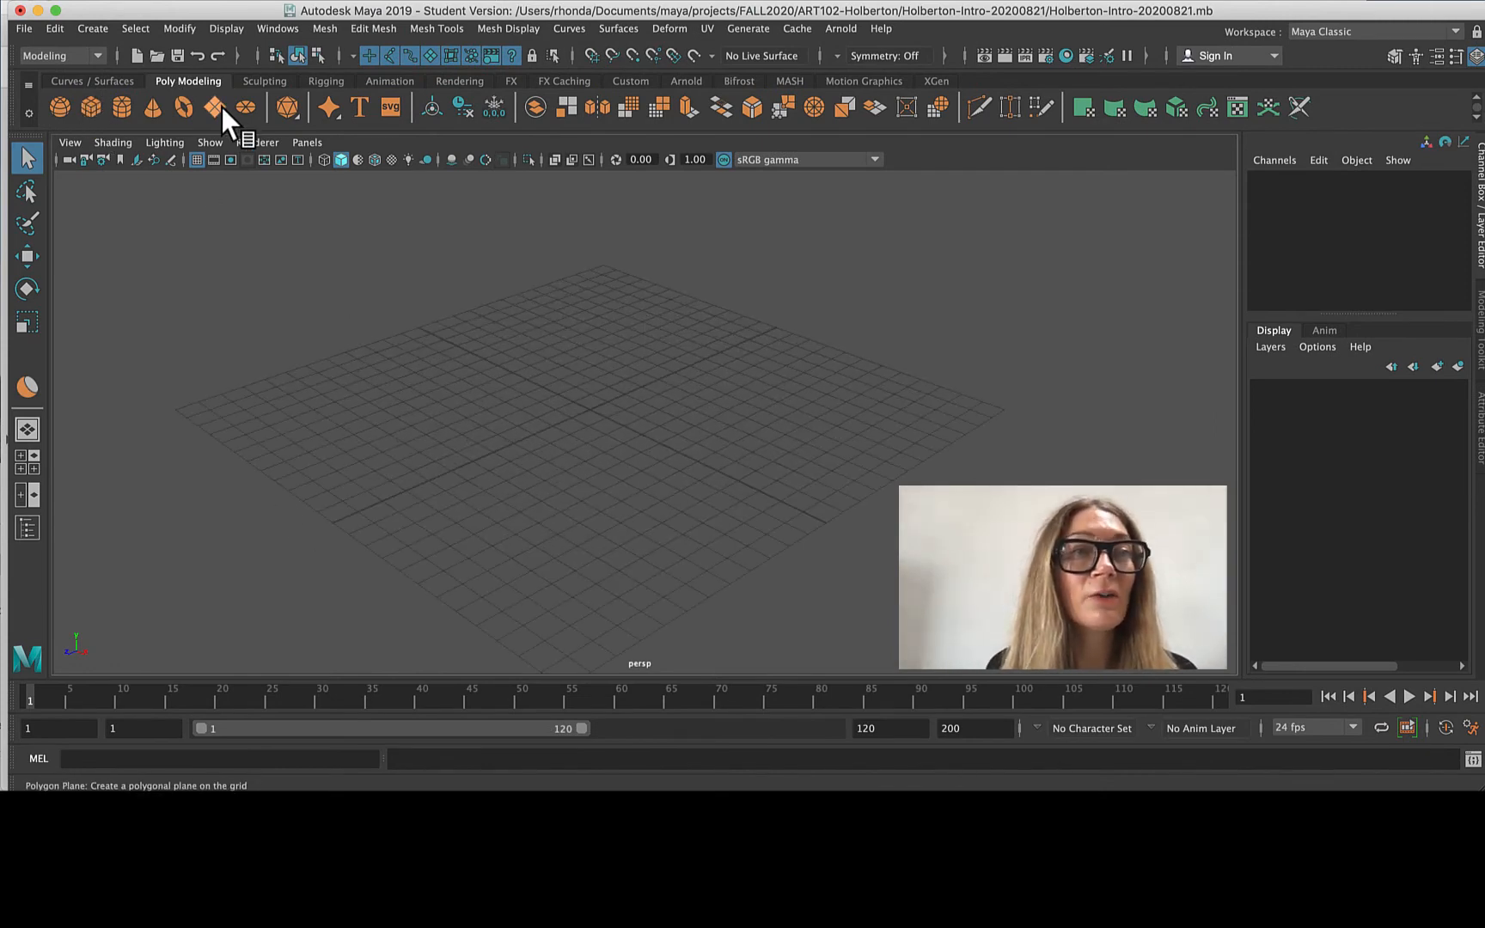
{"action": "left_click", "coordinate": [90, 109]}
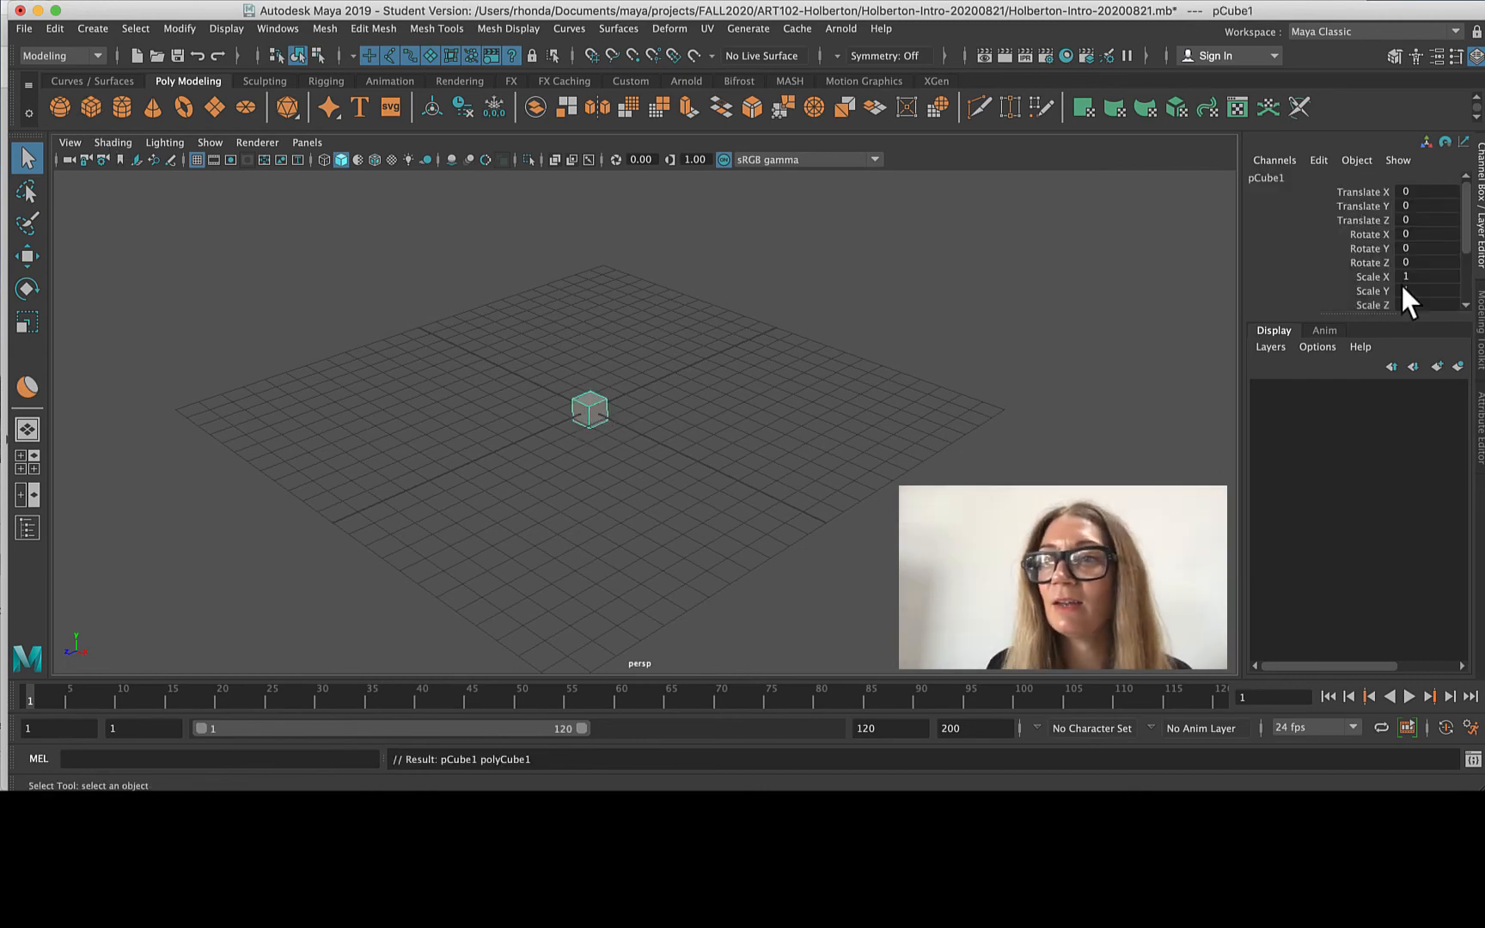
{"action": "scroll", "coordinate": [1410, 288], "scroll_direction": "down", "scroll_amount": 2}
{"action": "scroll", "coordinate": [1417, 284], "scroll_direction": "up", "scroll_amount": 2}
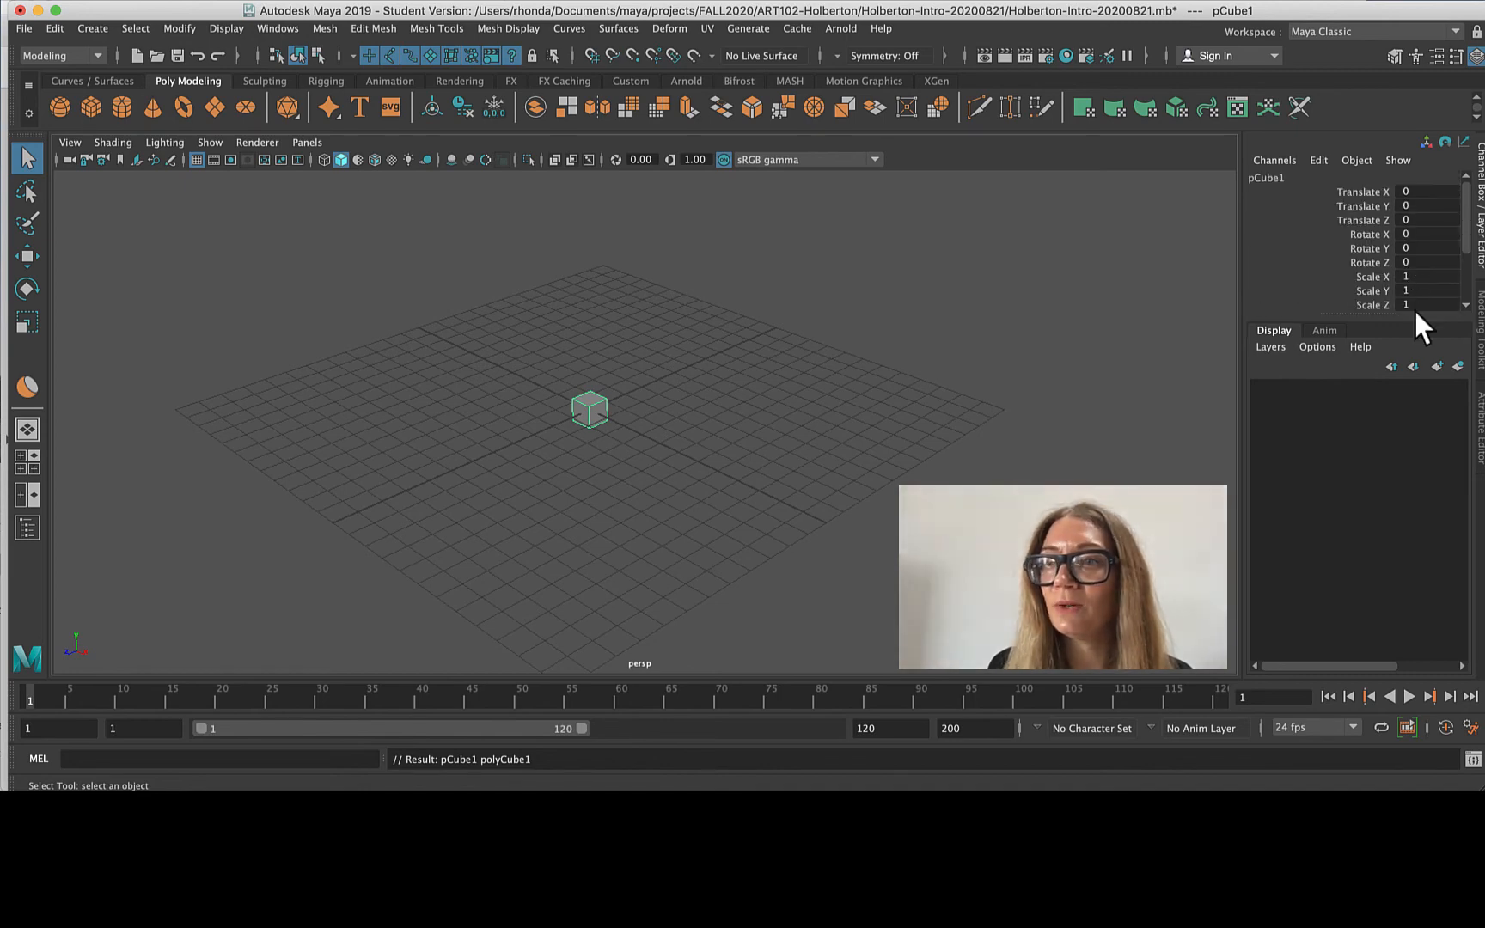
{"action": "scroll", "coordinate": [585, 421], "scroll_direction": "up", "scroll_amount": 5}
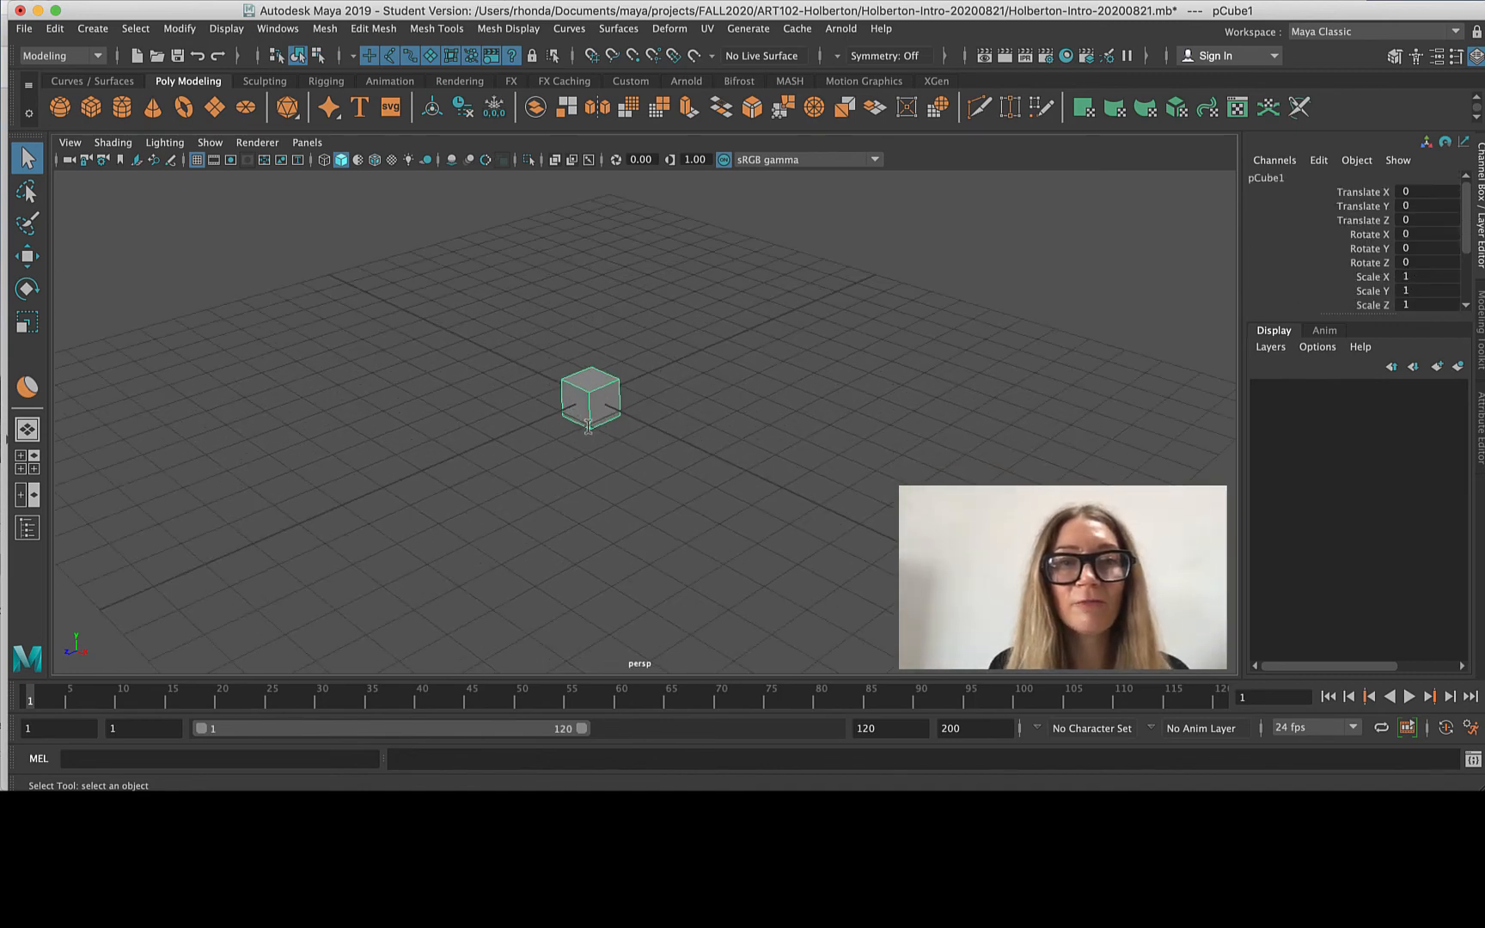
{"action": "scroll", "coordinate": [588, 426], "scroll_direction": "down", "scroll_amount": 3}
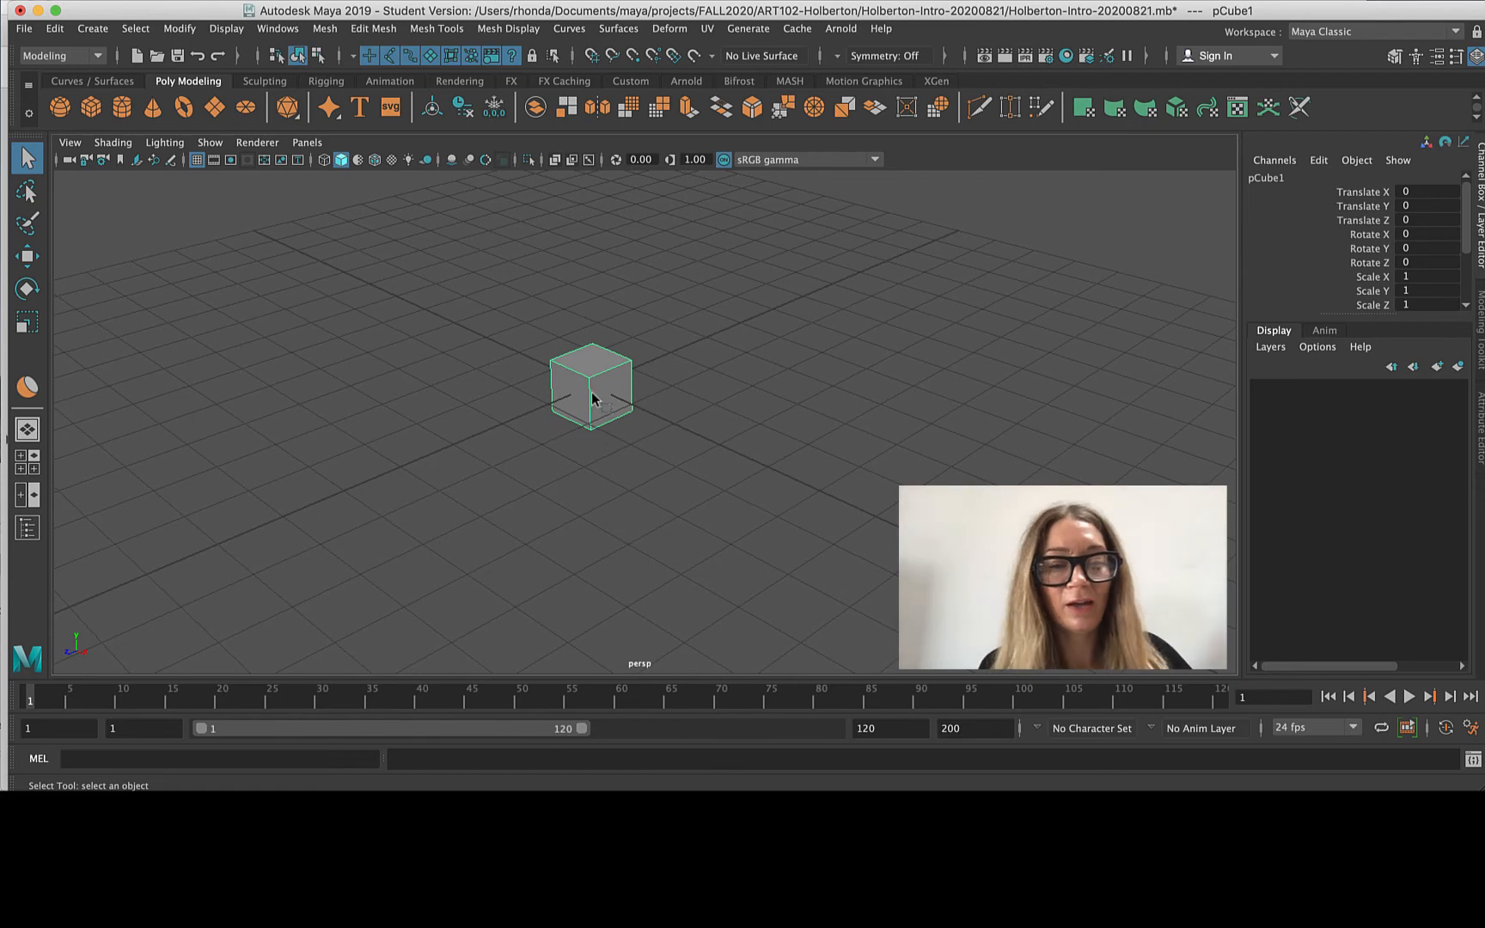
Switch the cube's manipulator between the Move, Rotate and Scale tools to compare their handles.
{"action": "key", "text": "w"}
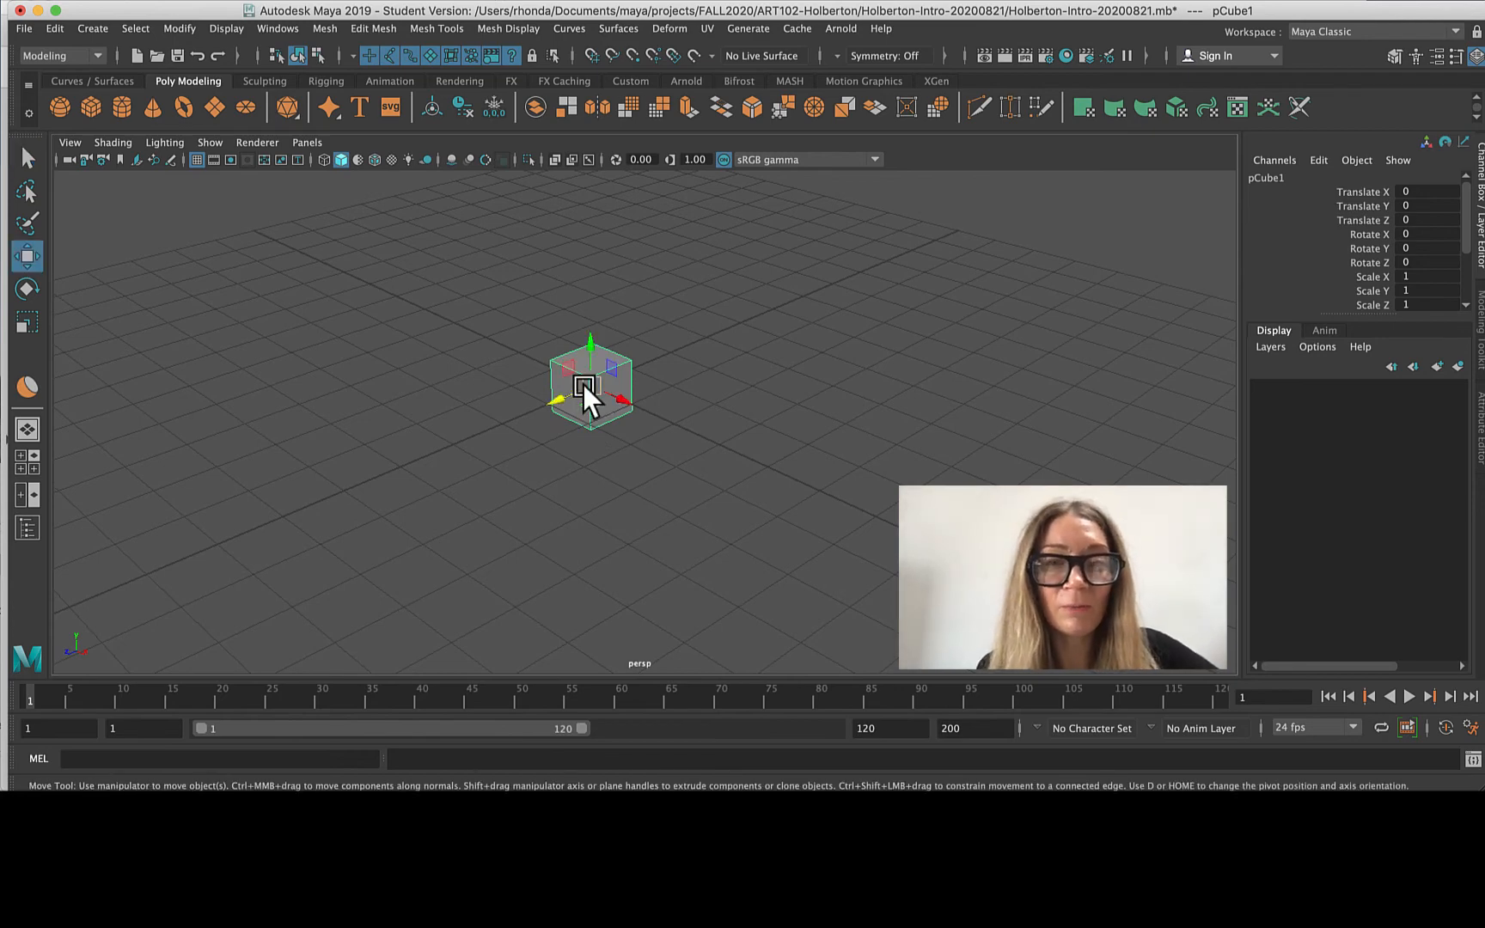
{"action": "key", "text": "e"}
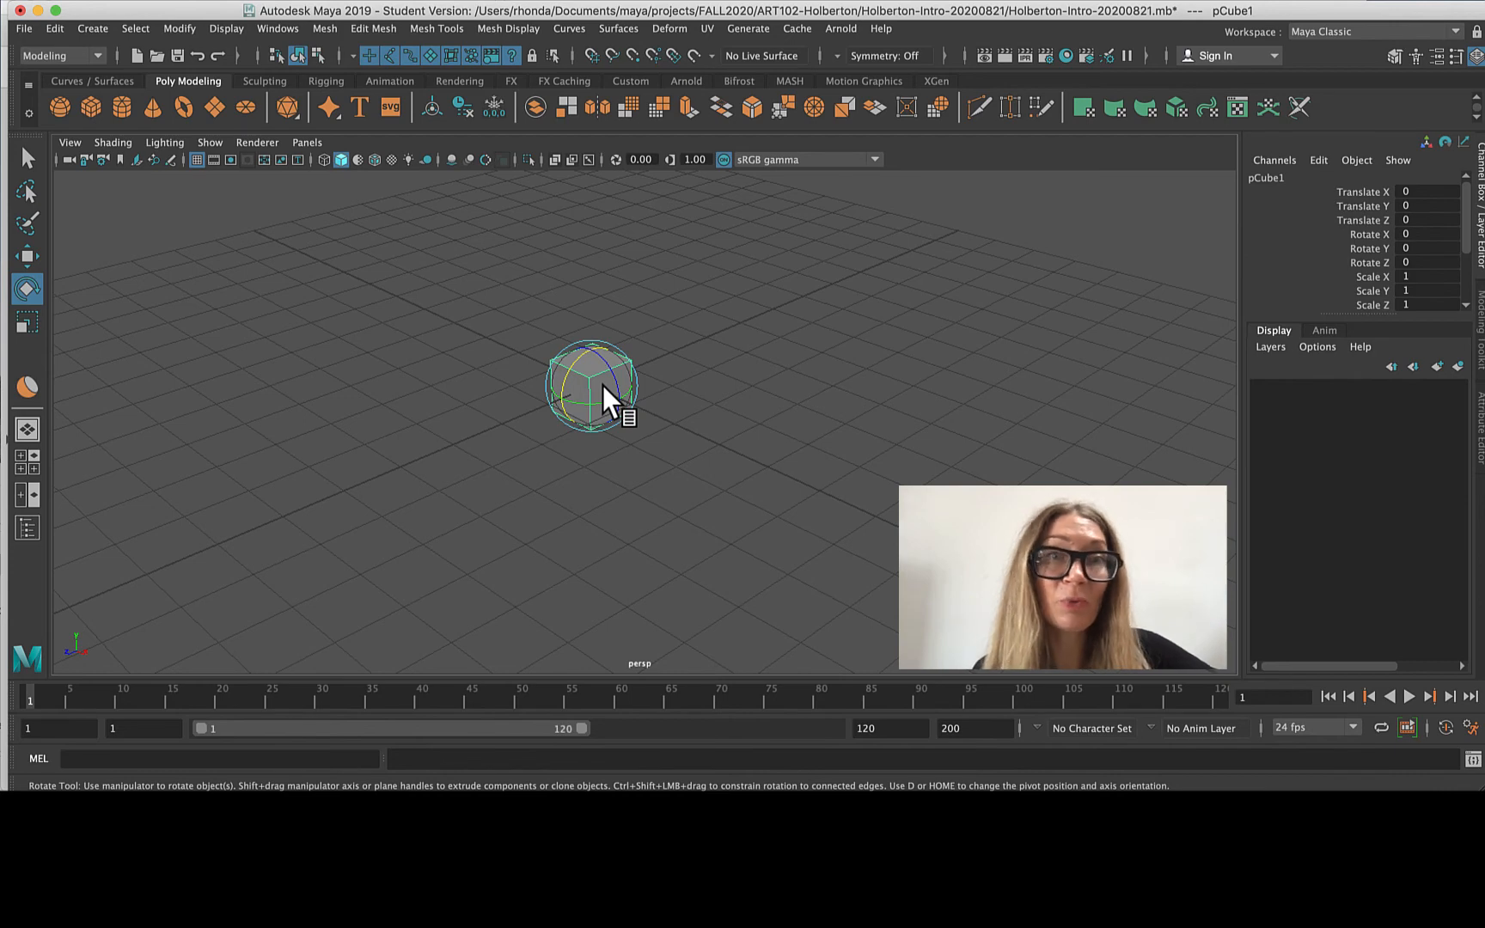
{"action": "key", "text": "r"}
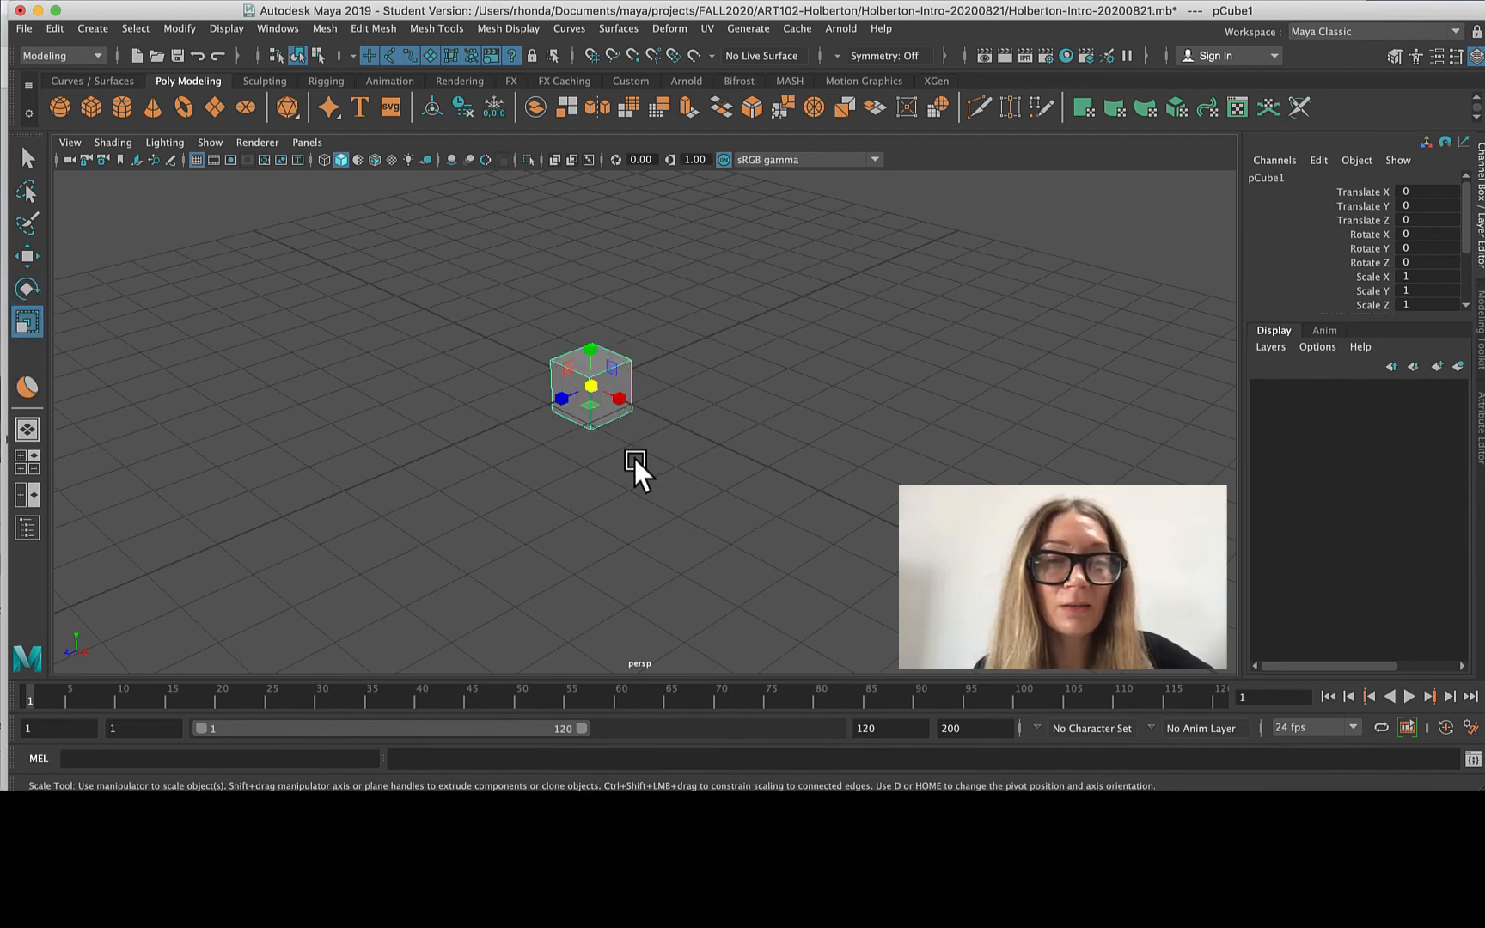
{"action": "left_click", "coordinate": [27, 291]}
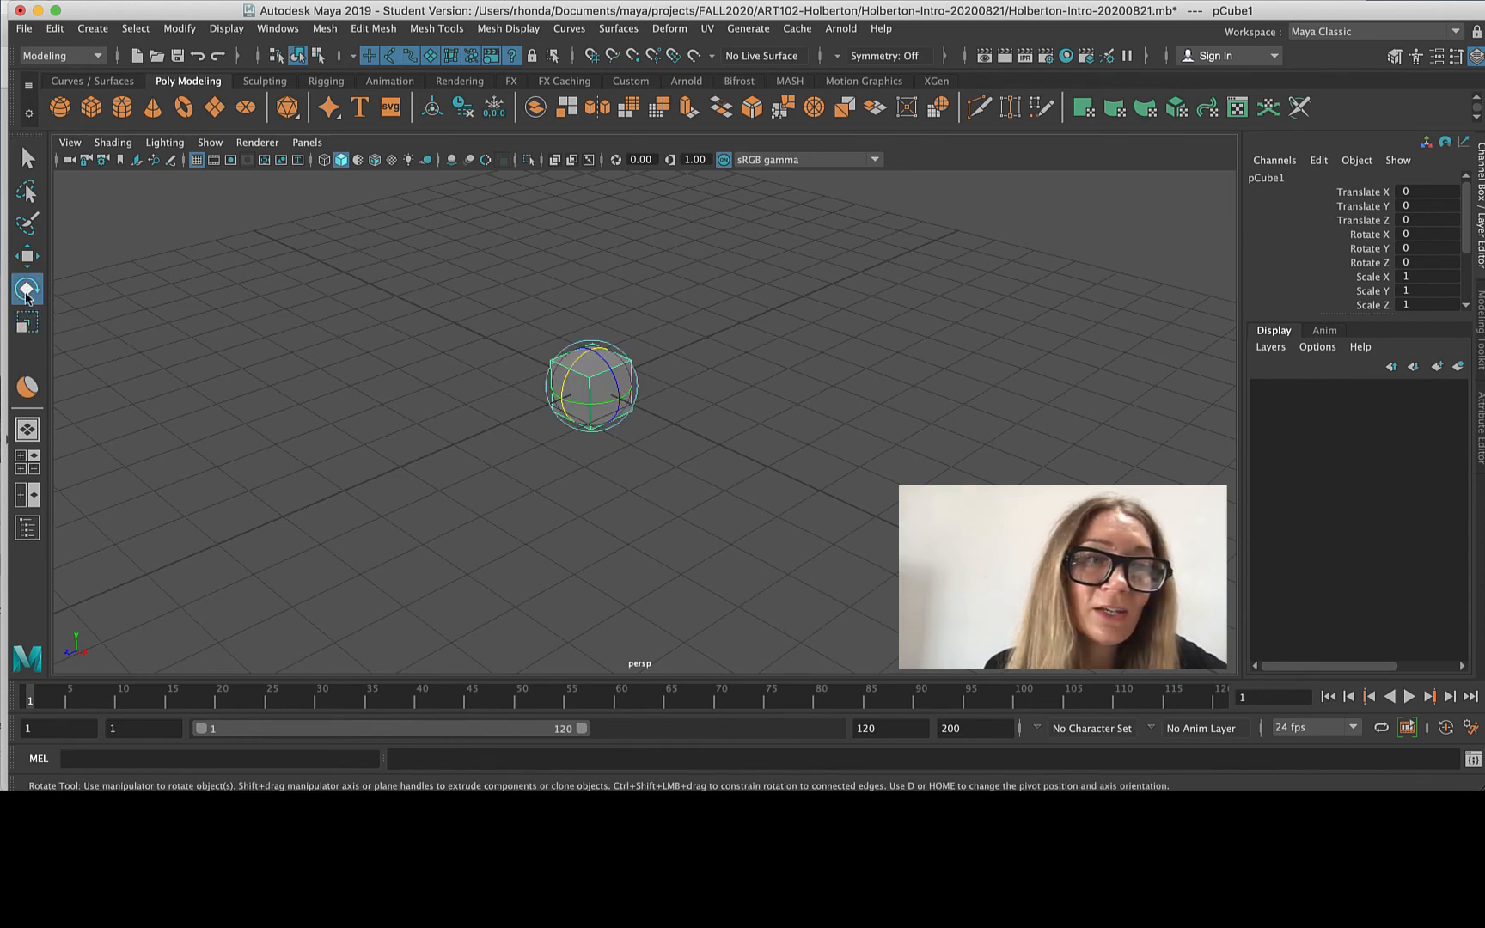
{"action": "left_click", "coordinate": [27, 256]}
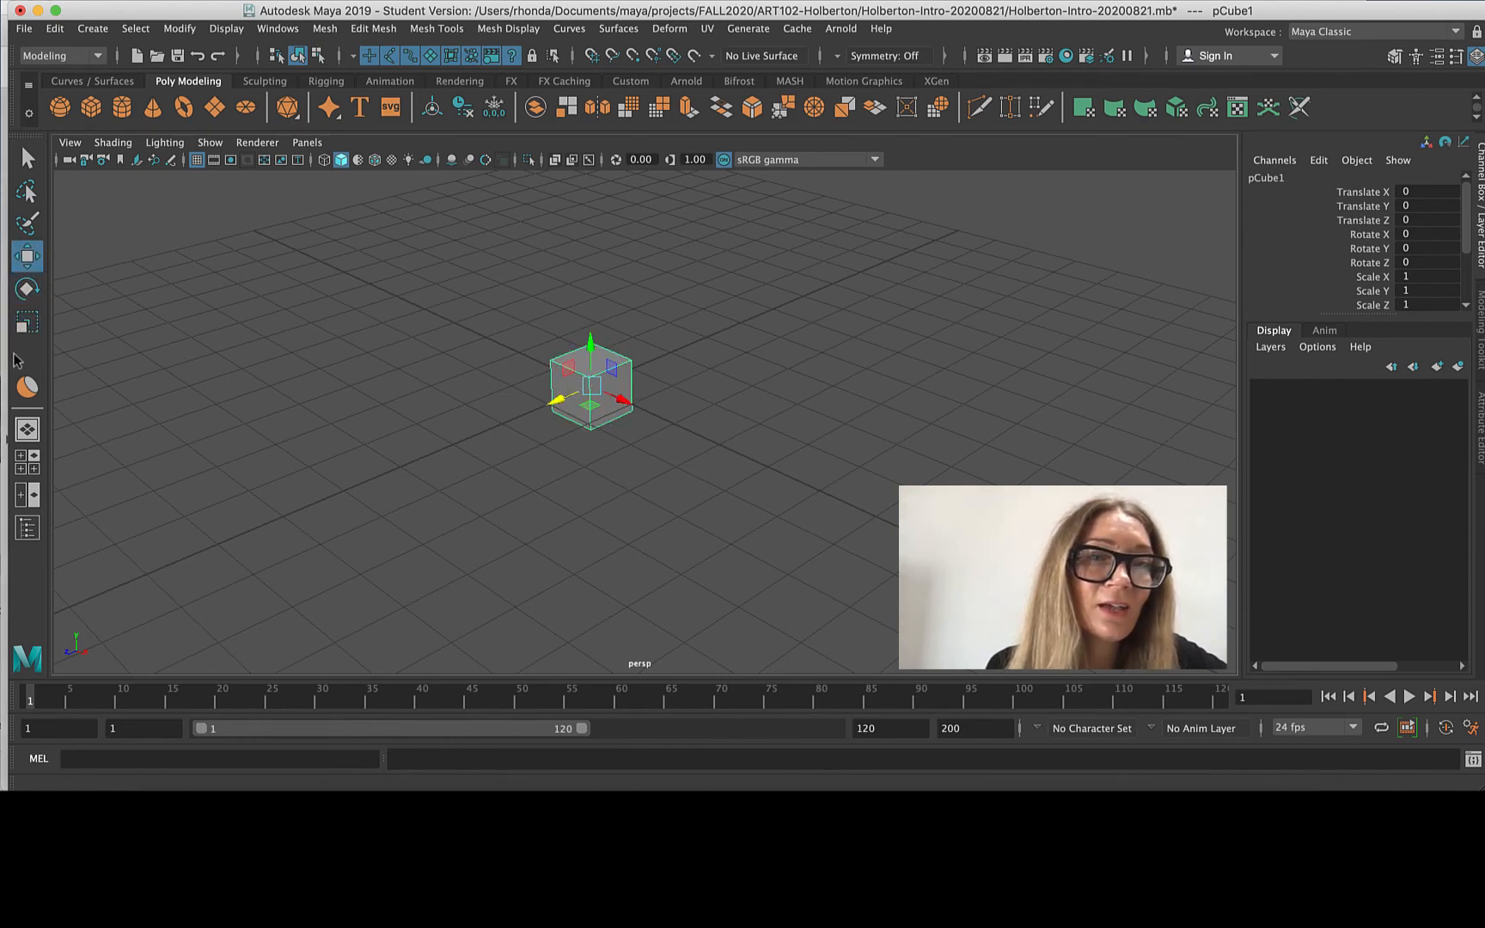
{"action": "left_click", "coordinate": [23, 325]}
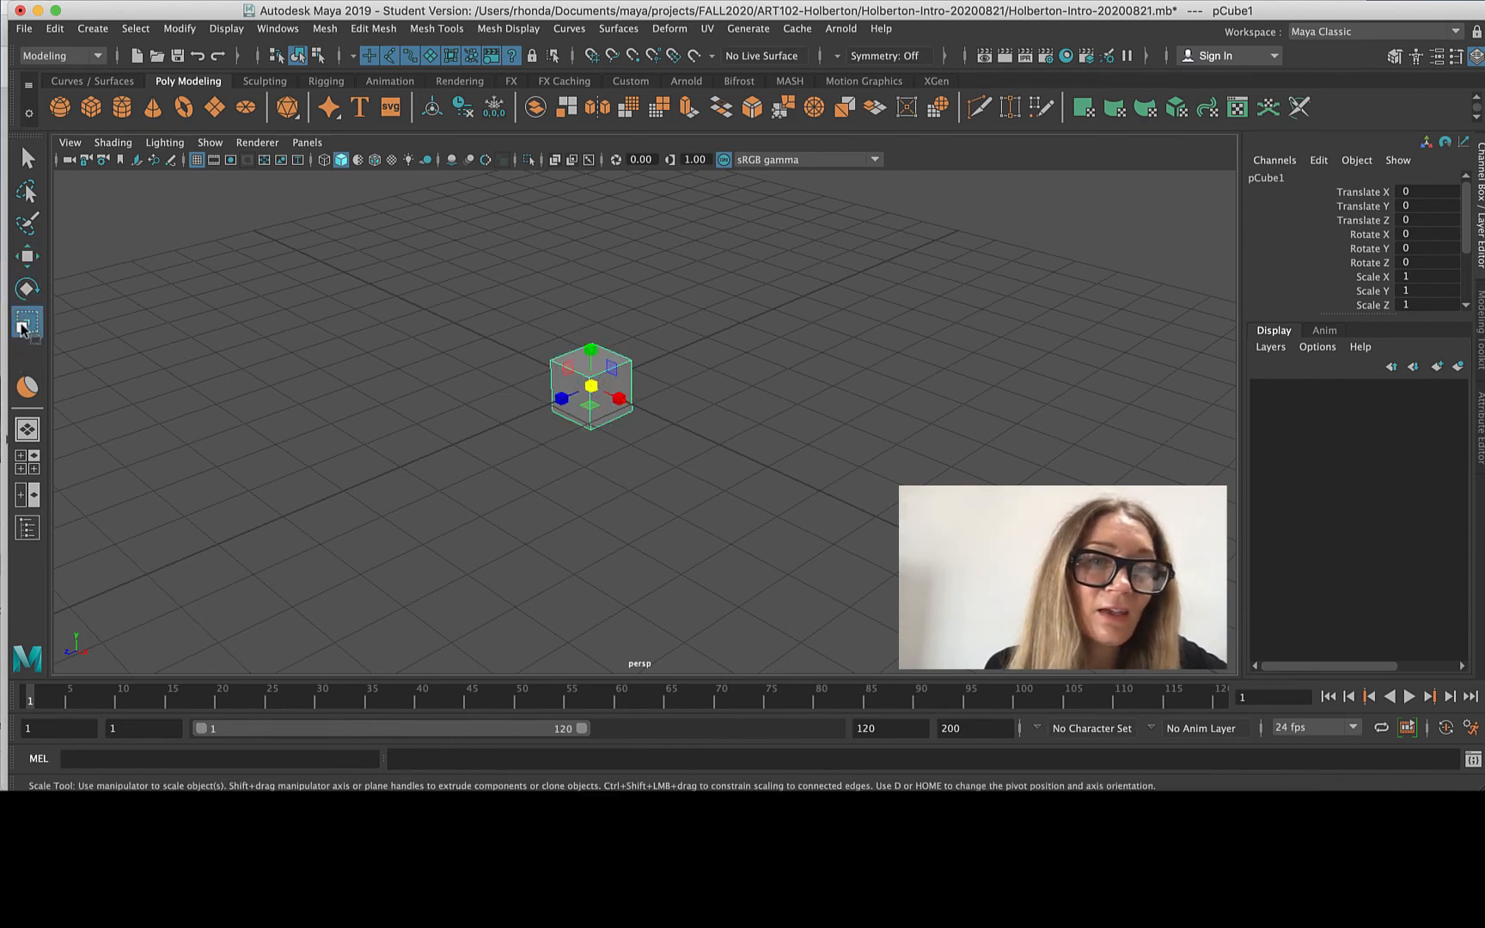
Try moving the cube along its axes to about X 3.2, Y 1.6, Z 2.7, and undo the moves.
{"action": "left_click", "coordinate": [26, 255]}
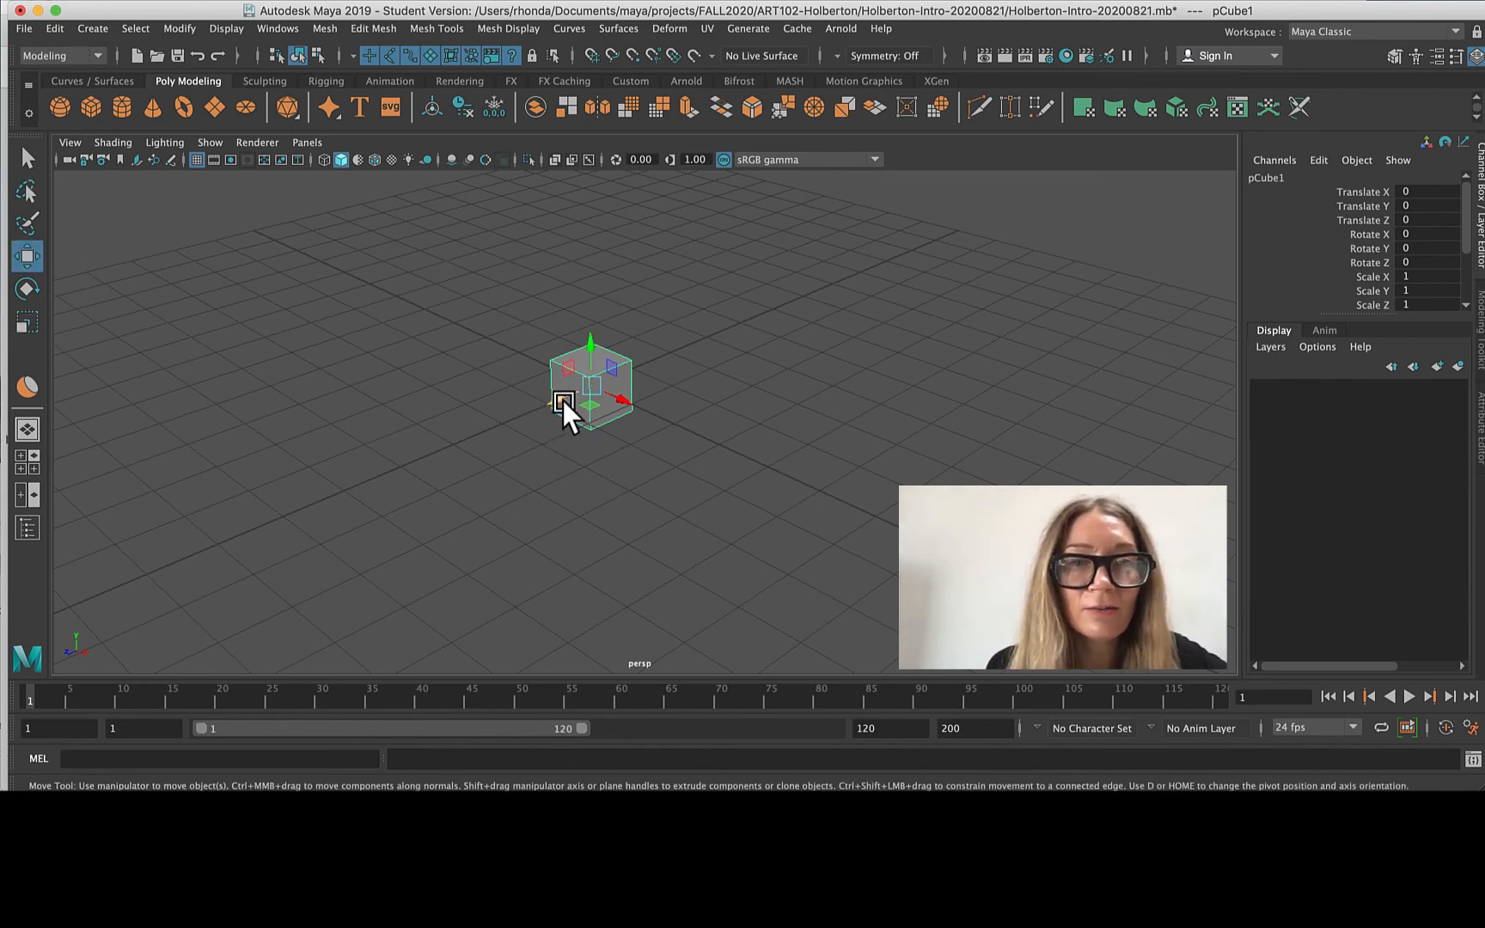
{"action": "left_click_drag", "start_coordinate": [561, 404], "coordinate": [633, 583]}
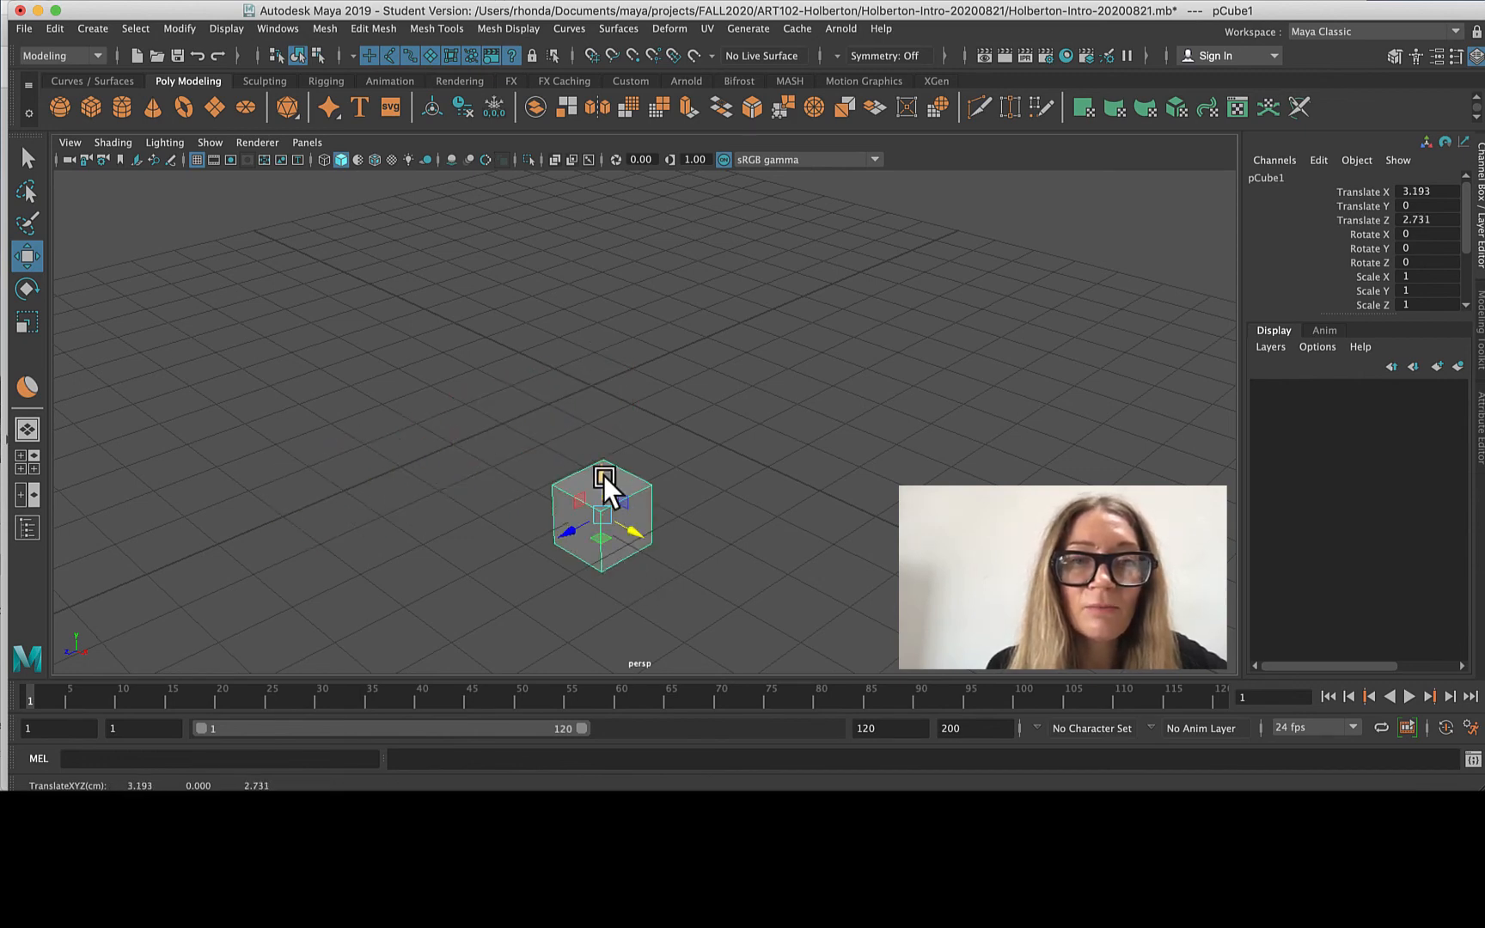
{"action": "left_click_drag", "start_coordinate": [610, 488], "coordinate": [554, 383]}
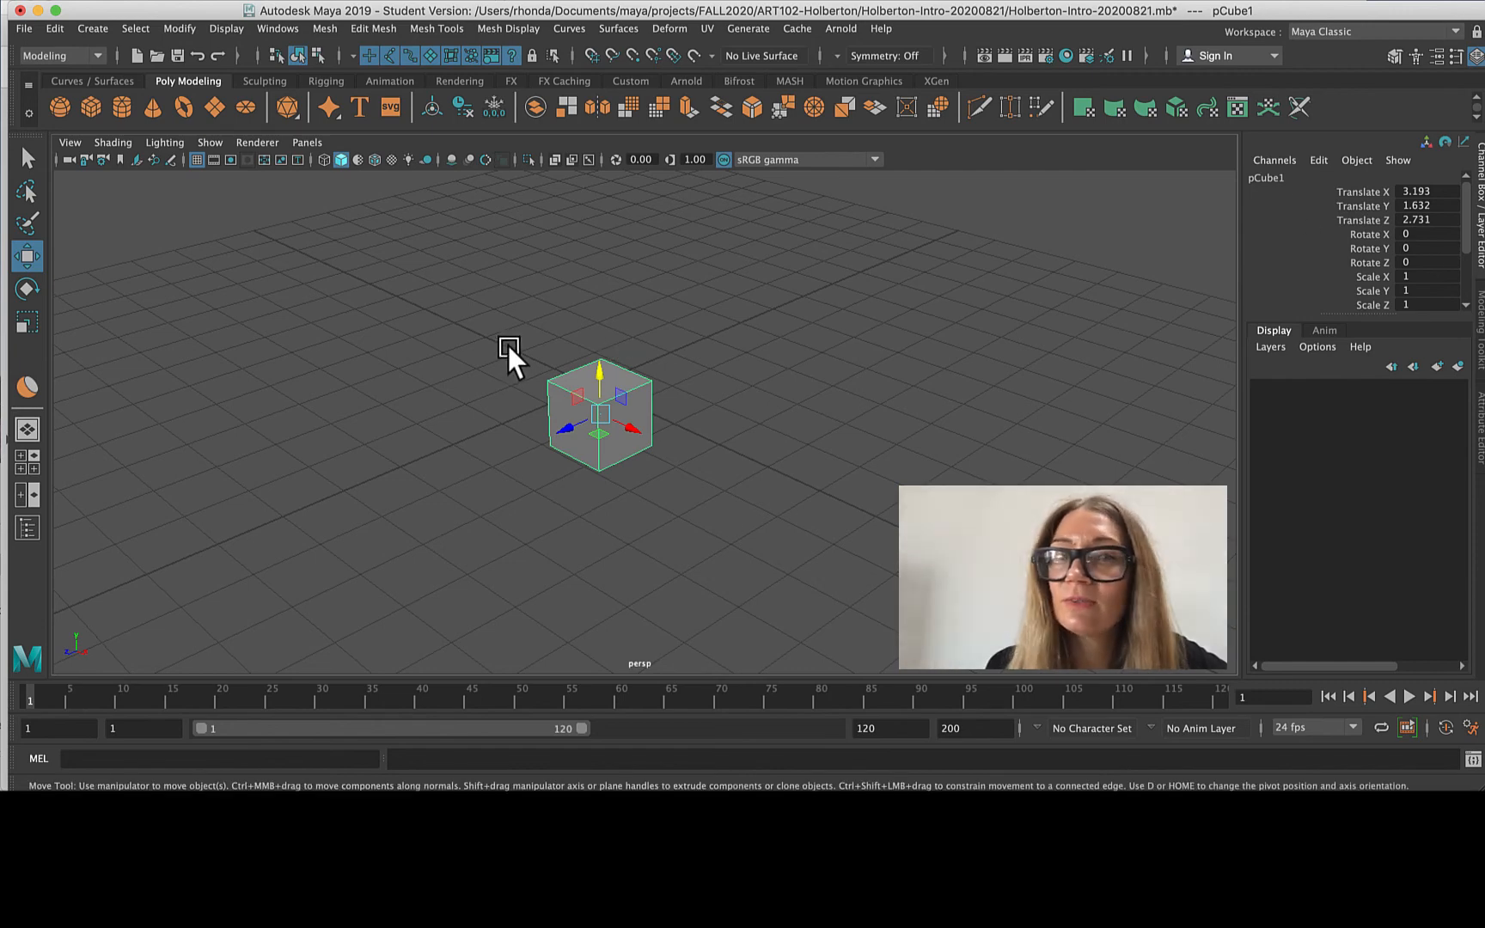
{"action": "key", "text": "ctrl+z"}
{"action": "key", "text": "ctrl+z"}
{"action": "key", "text": "ctrl+z"}
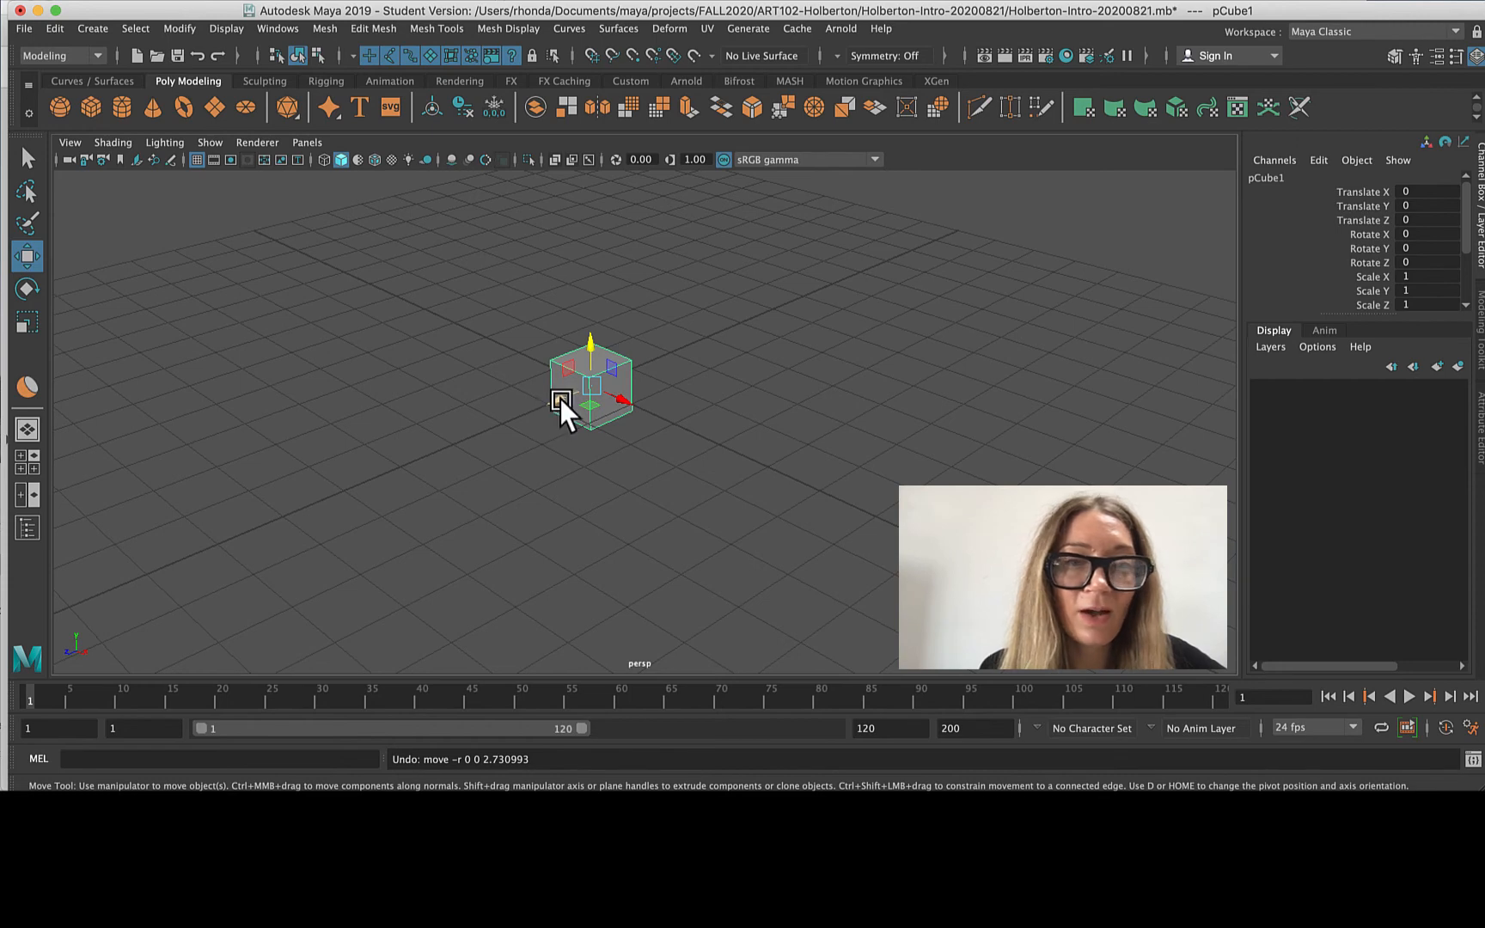
Move the cube one axis at a time to about X -1.6, Y -0.16, Z -0.18.
{"action": "mouse_move", "coordinate": [561, 403]}
{"action": "left_mouse_down"}
{"action": "mouse_move", "coordinate": [411, 484]}
{"action": "mouse_move", "coordinate": [758, 344]}
{"action": "mouse_move", "coordinate": [419, 465]}
{"action": "mouse_move", "coordinate": [789, 328]}
{"action": "mouse_move", "coordinate": [479, 469]}
{"action": "mouse_move", "coordinate": [580, 425]}
{"action": "left_mouse_up"}
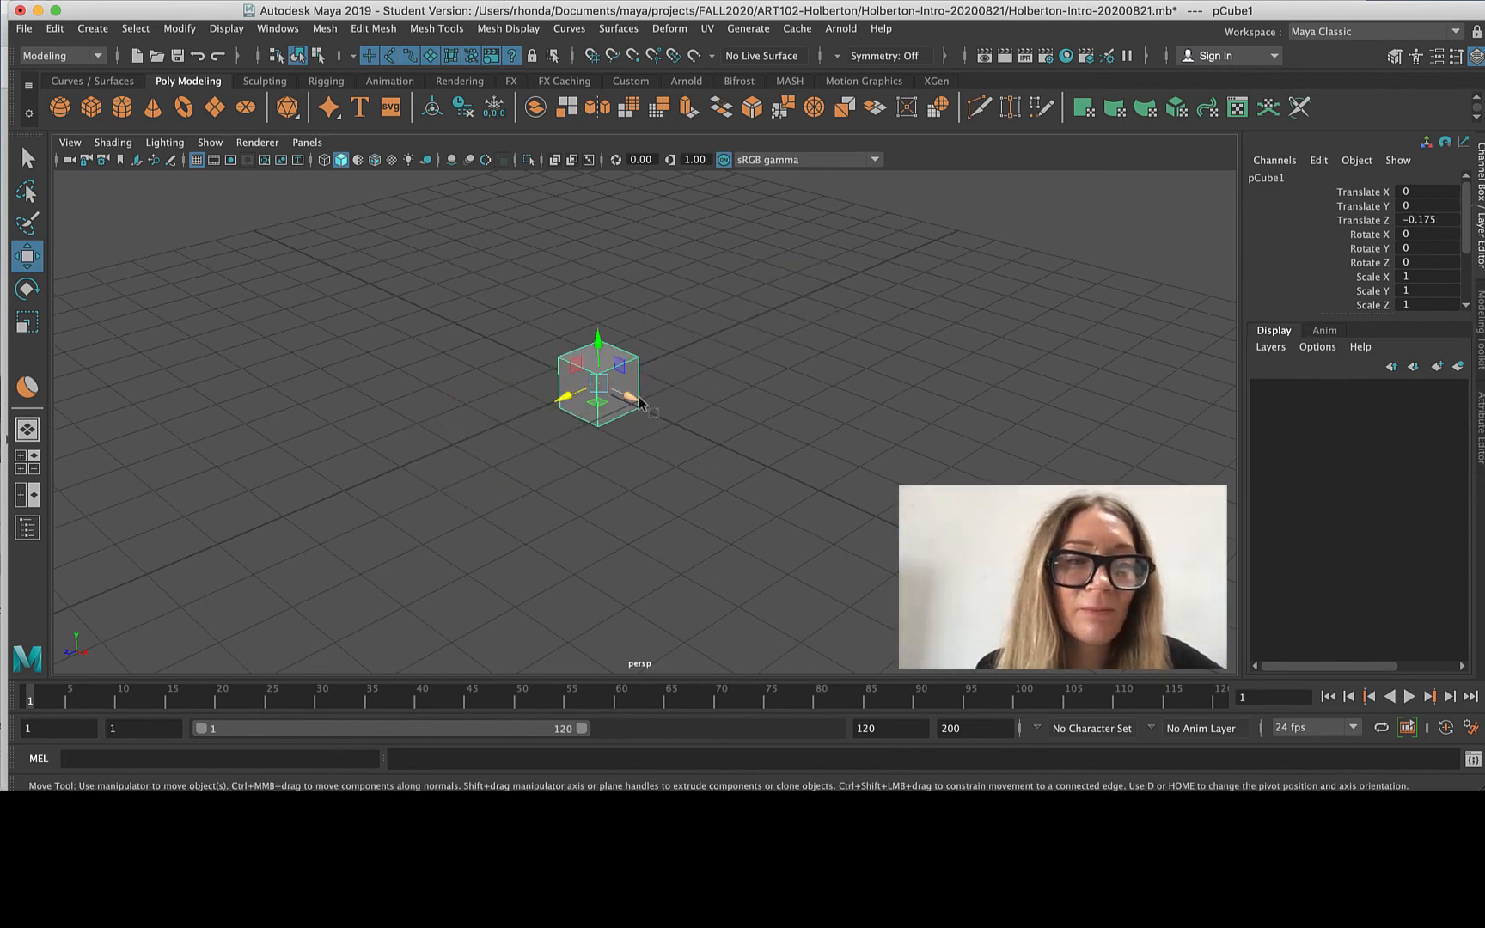
{"action": "left_click_drag", "start_coordinate": [640, 404], "coordinate": [557, 421]}
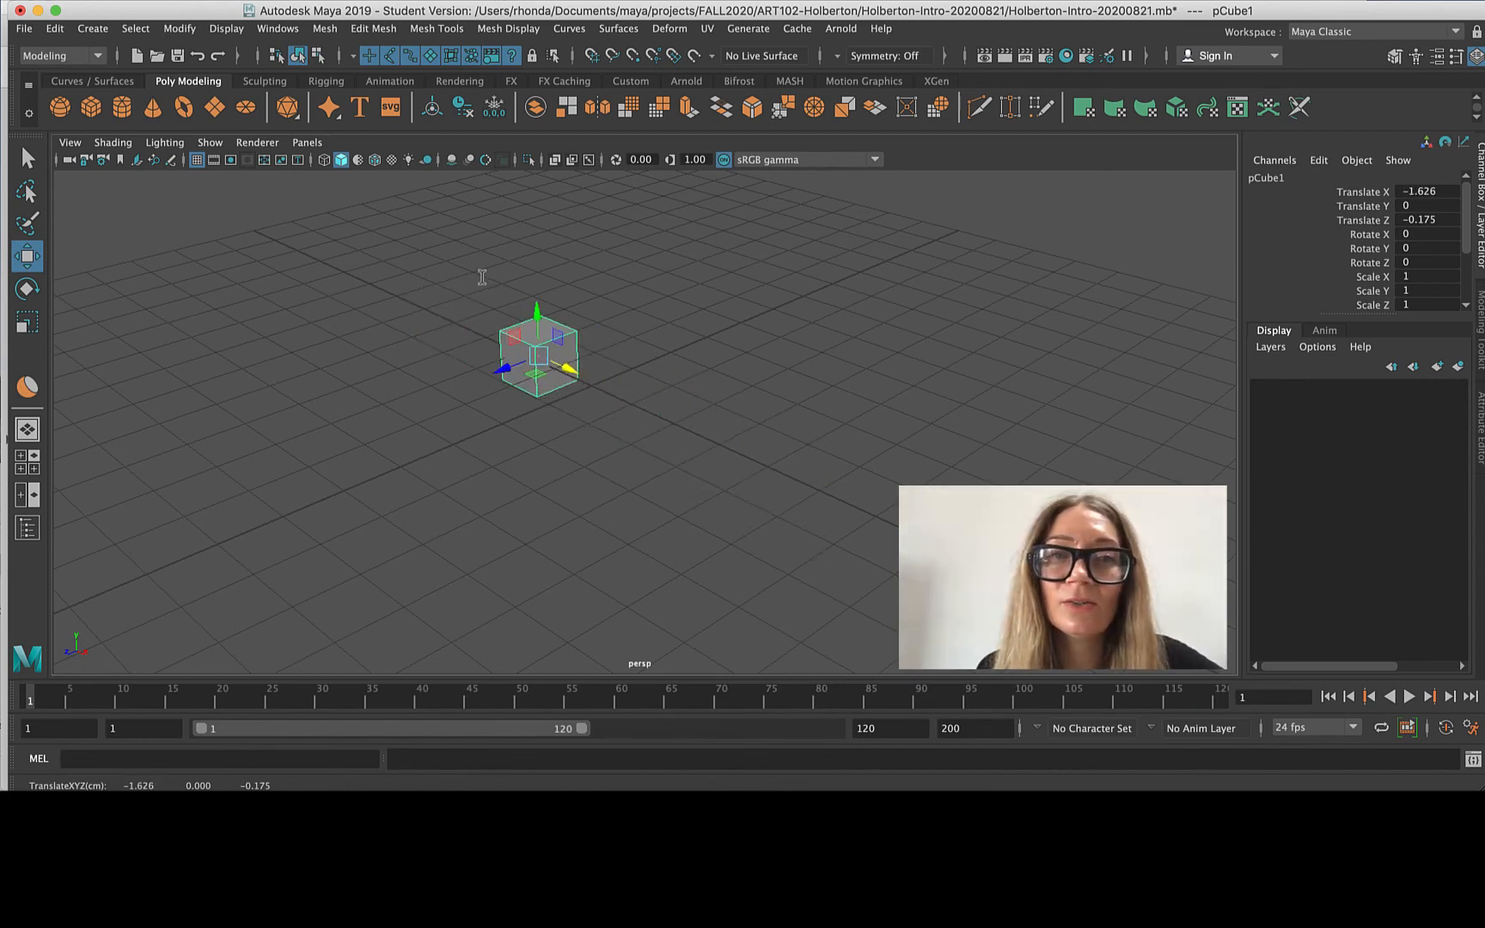
{"action": "left_click_drag", "start_coordinate": [537, 308], "coordinate": [507, 320]}
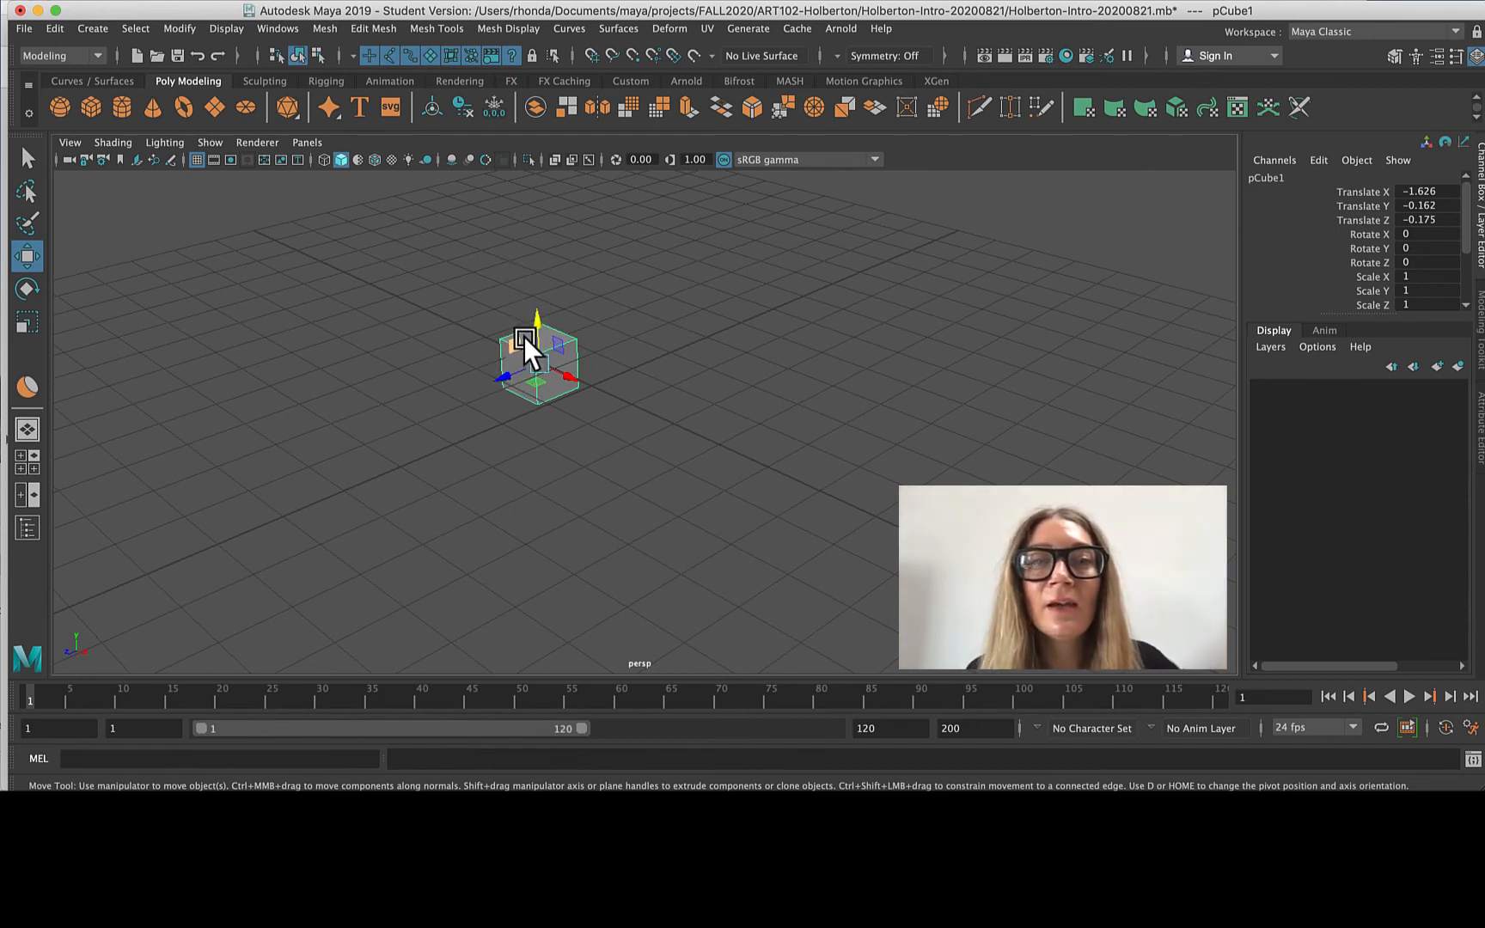
Move the cube with the Move tool's two-axis plane handles to about X -0.05, Y 0.27, Z -4.8.
{"action": "left_click_drag", "start_coordinate": [524, 341], "coordinate": [310, 331]}
{"action": "left_click_drag", "start_coordinate": [554, 656], "coordinate": [751, 379]}
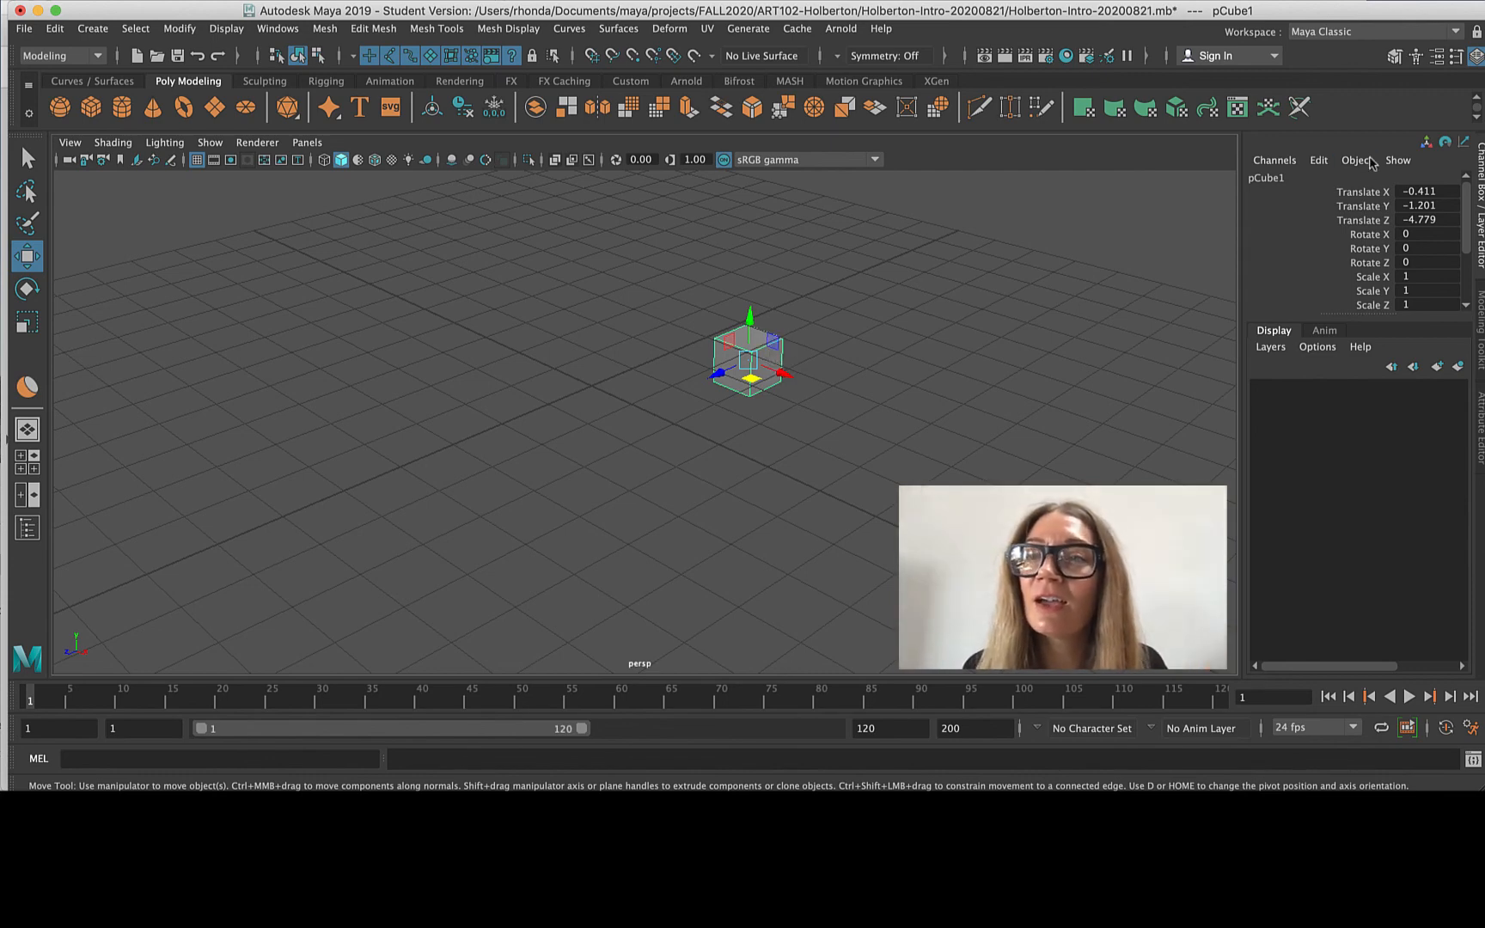
{"action": "left_click_drag", "start_coordinate": [771, 346], "coordinate": [768, 280]}
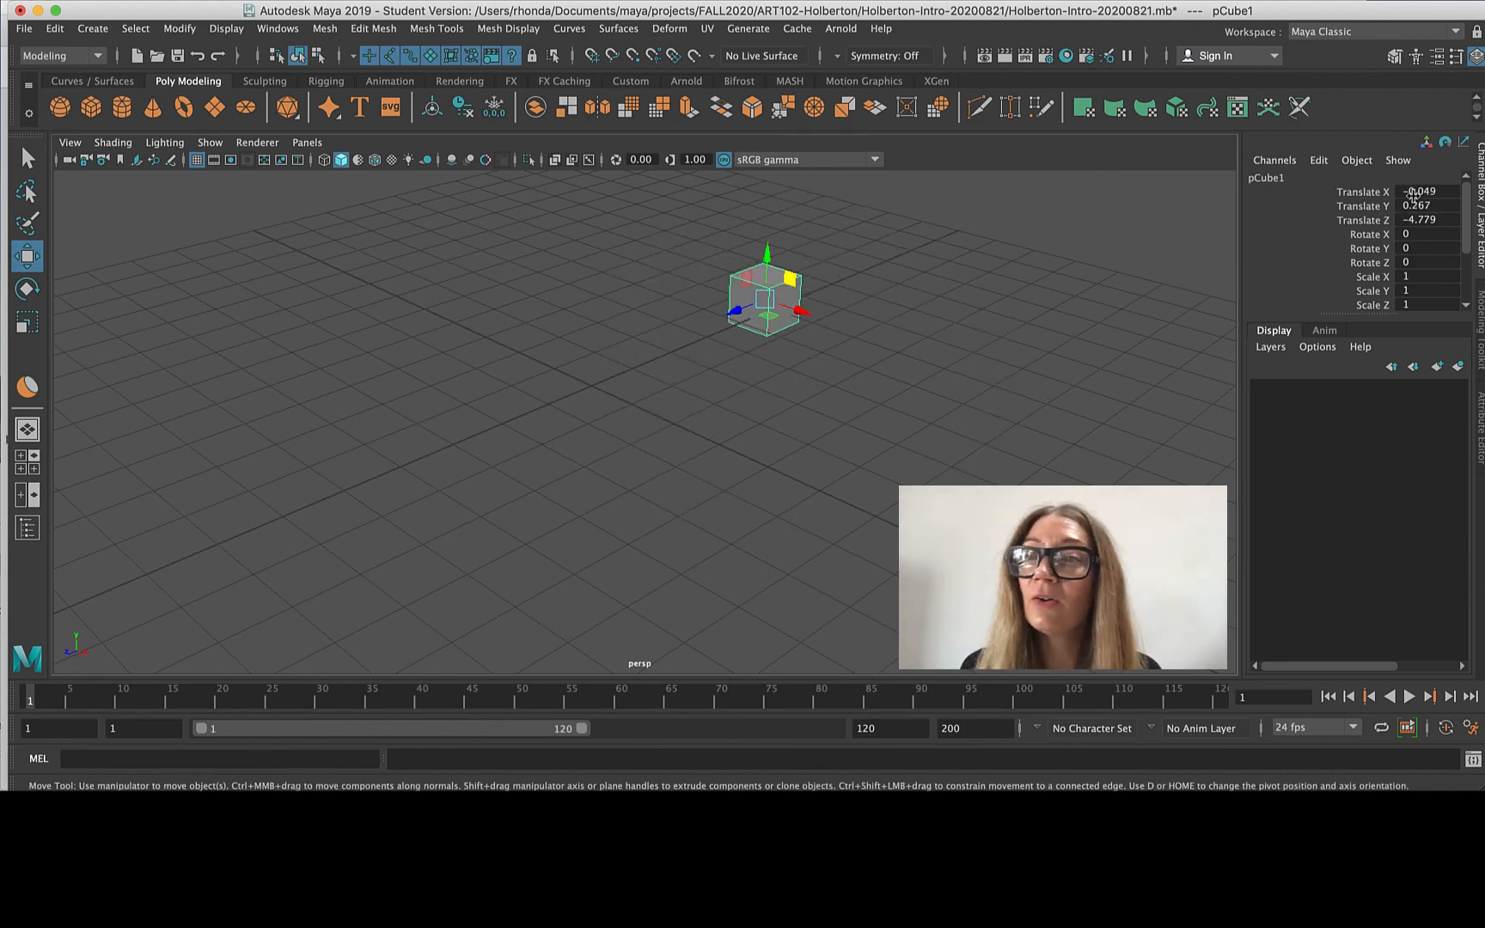
Set the cube's Translate X, Y and Z values to 0.
{"action": "double_click", "coordinate": [1429, 192]}
{"action": "type", "text": "0"}
{"action": "key", "text": "Return"}
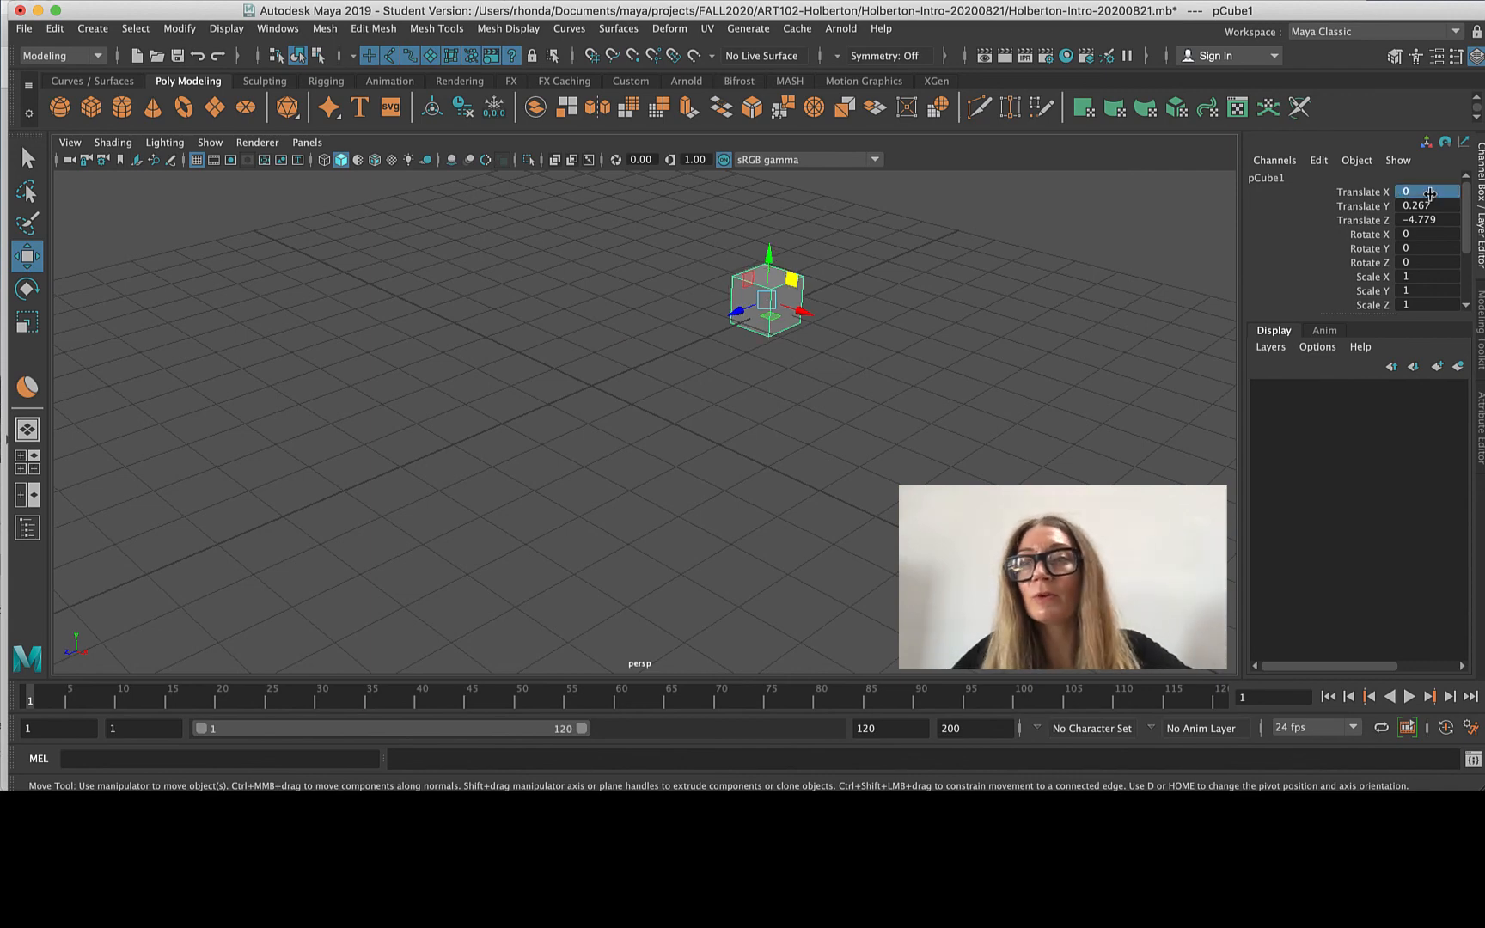
{"action": "double_click", "coordinate": [1433, 206]}
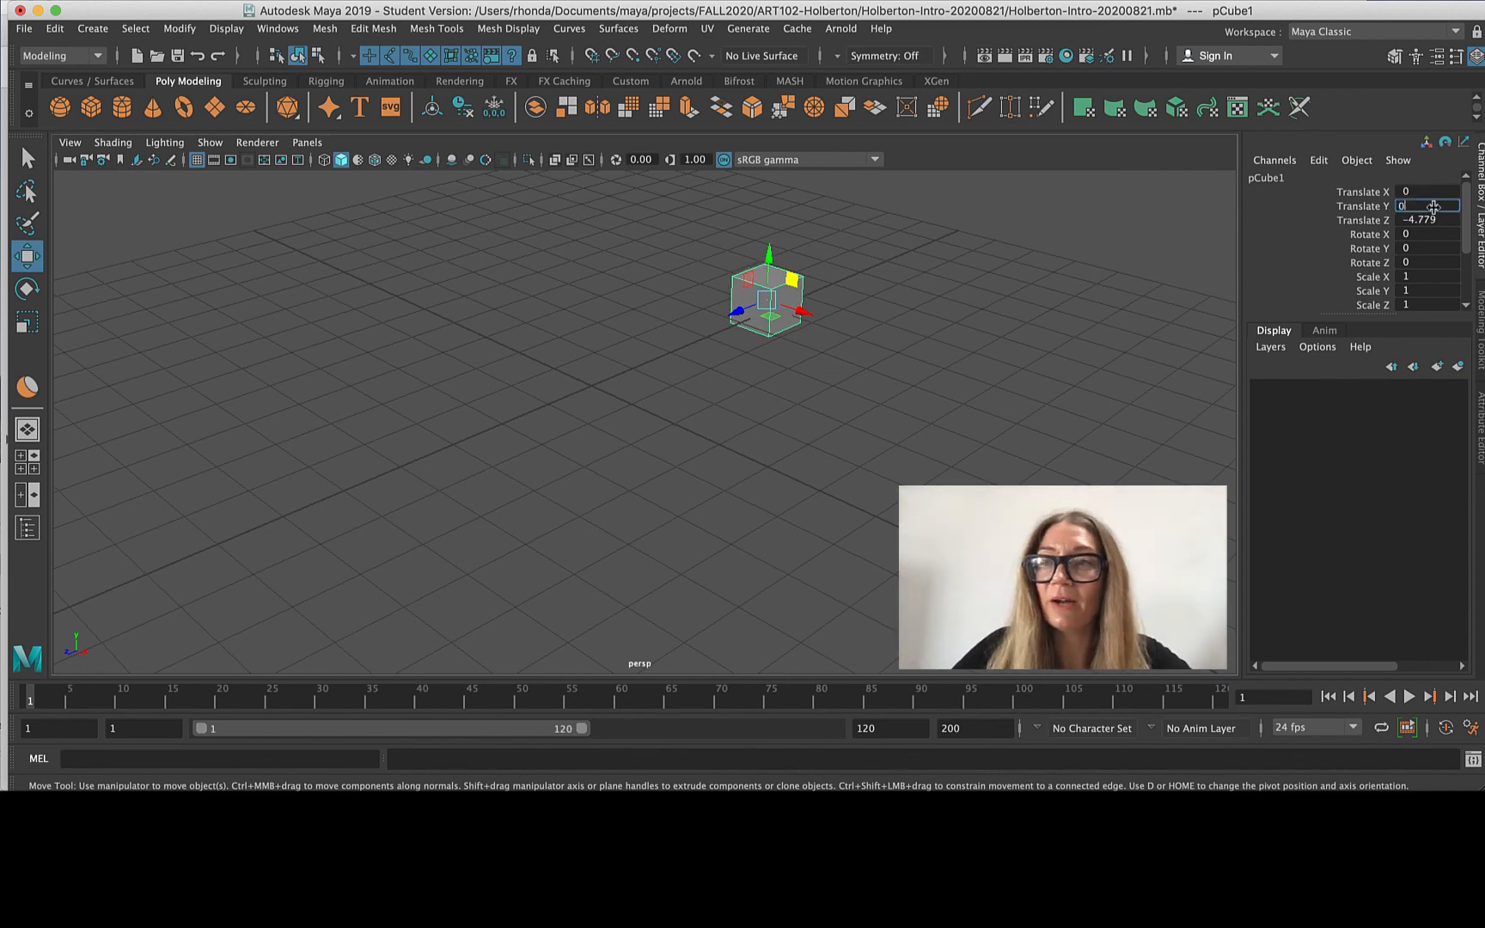
{"action": "type", "text": "0"}
{"action": "key", "text": "Return"}
{"action": "double_click", "coordinate": [1407, 220]}
{"action": "type", "text": "0"}
{"action": "key", "text": "Return"}
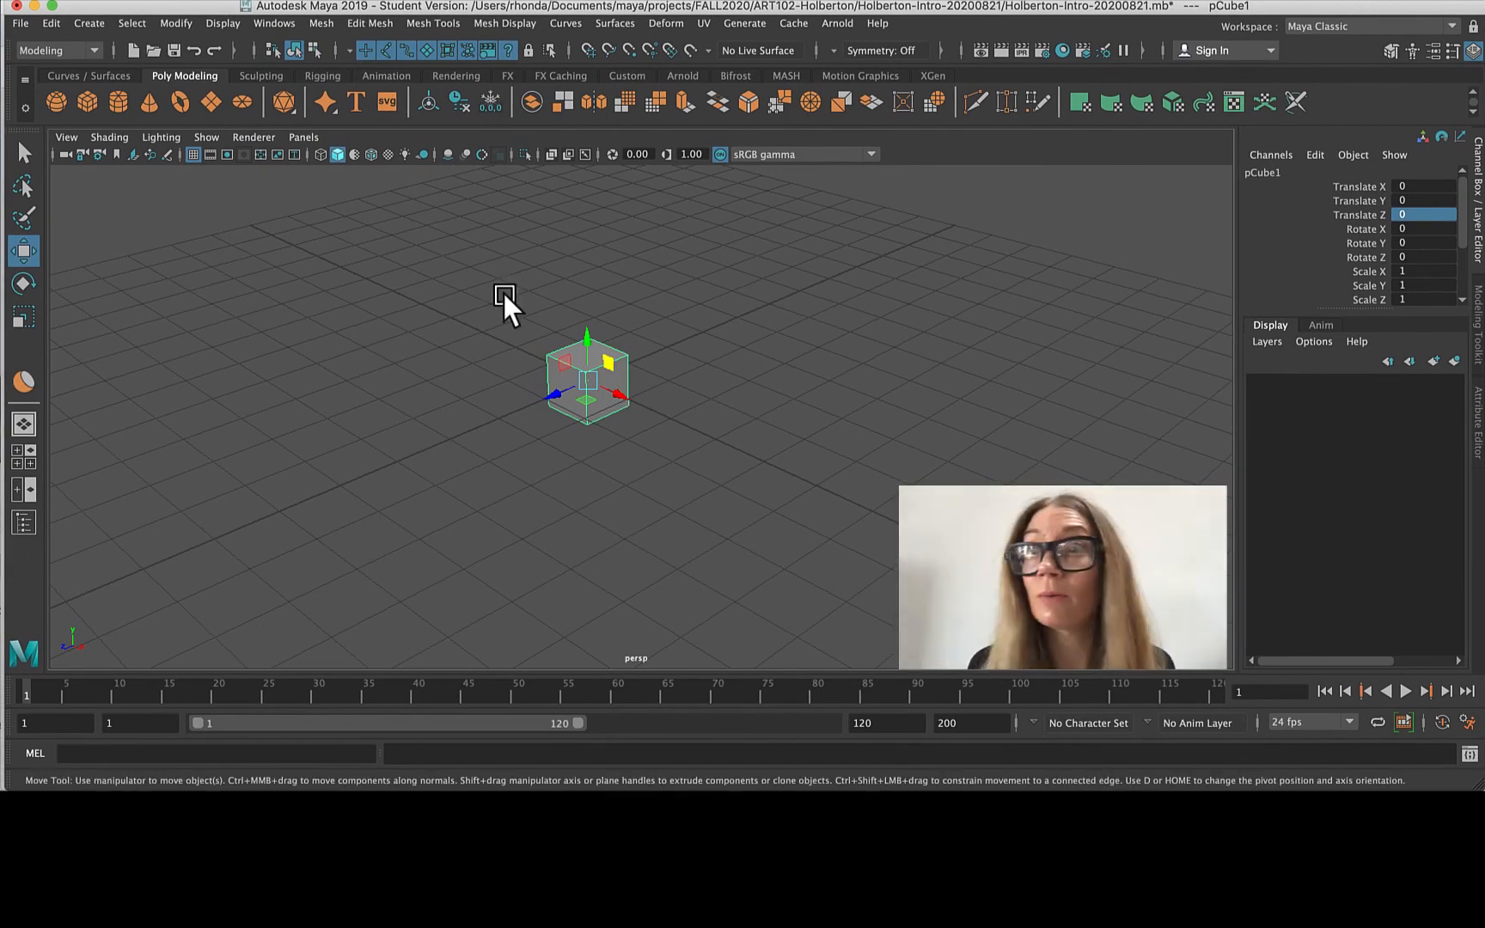
Move the cube freely in the view plane to about X 0.5, Y 1.3, Z -1.4.
{"action": "middle_click_drag", "start_coordinate": [507, 305], "coordinate": [77, 404], "text": "alt"}
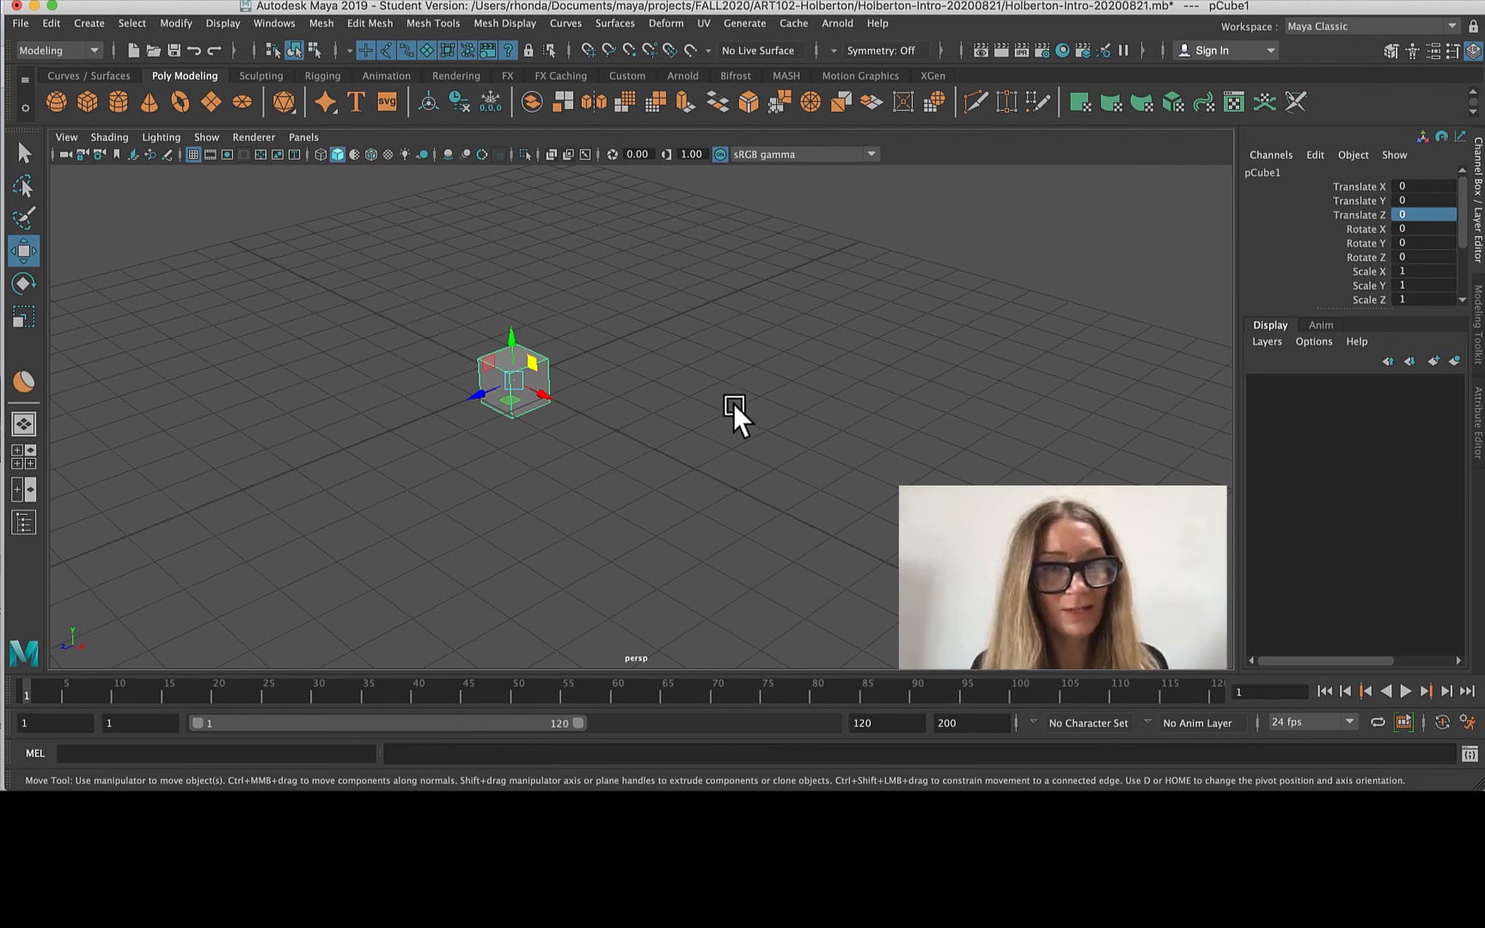
{"action": "left_click_drag", "start_coordinate": [526, 375], "coordinate": [832, 575]}
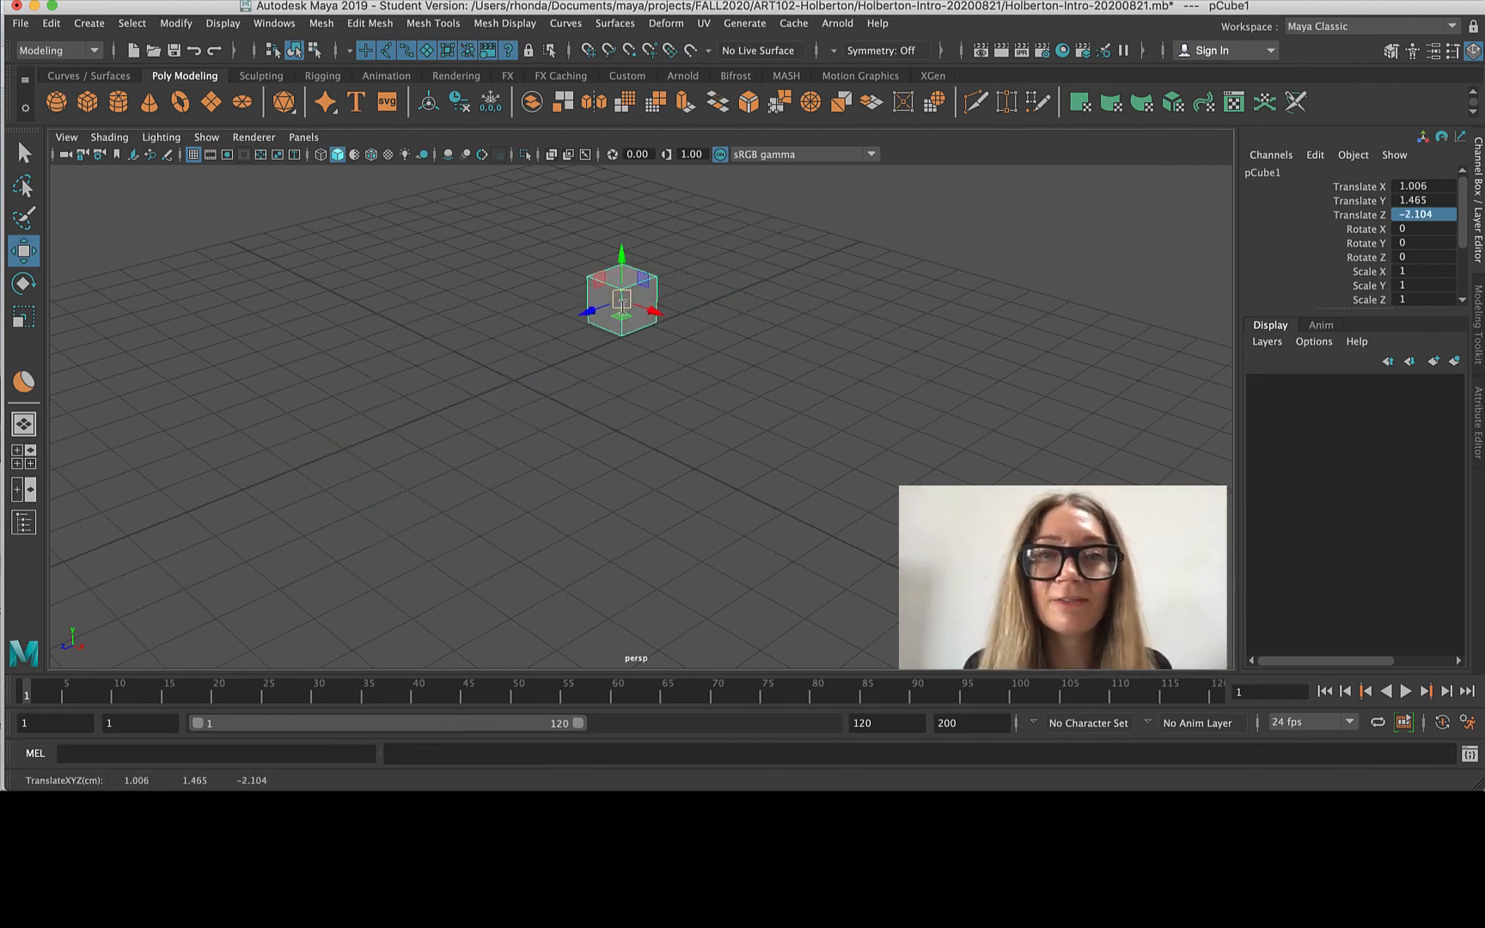
{"action": "left_click_drag", "start_coordinate": [632, 300], "coordinate": [483, 345]}
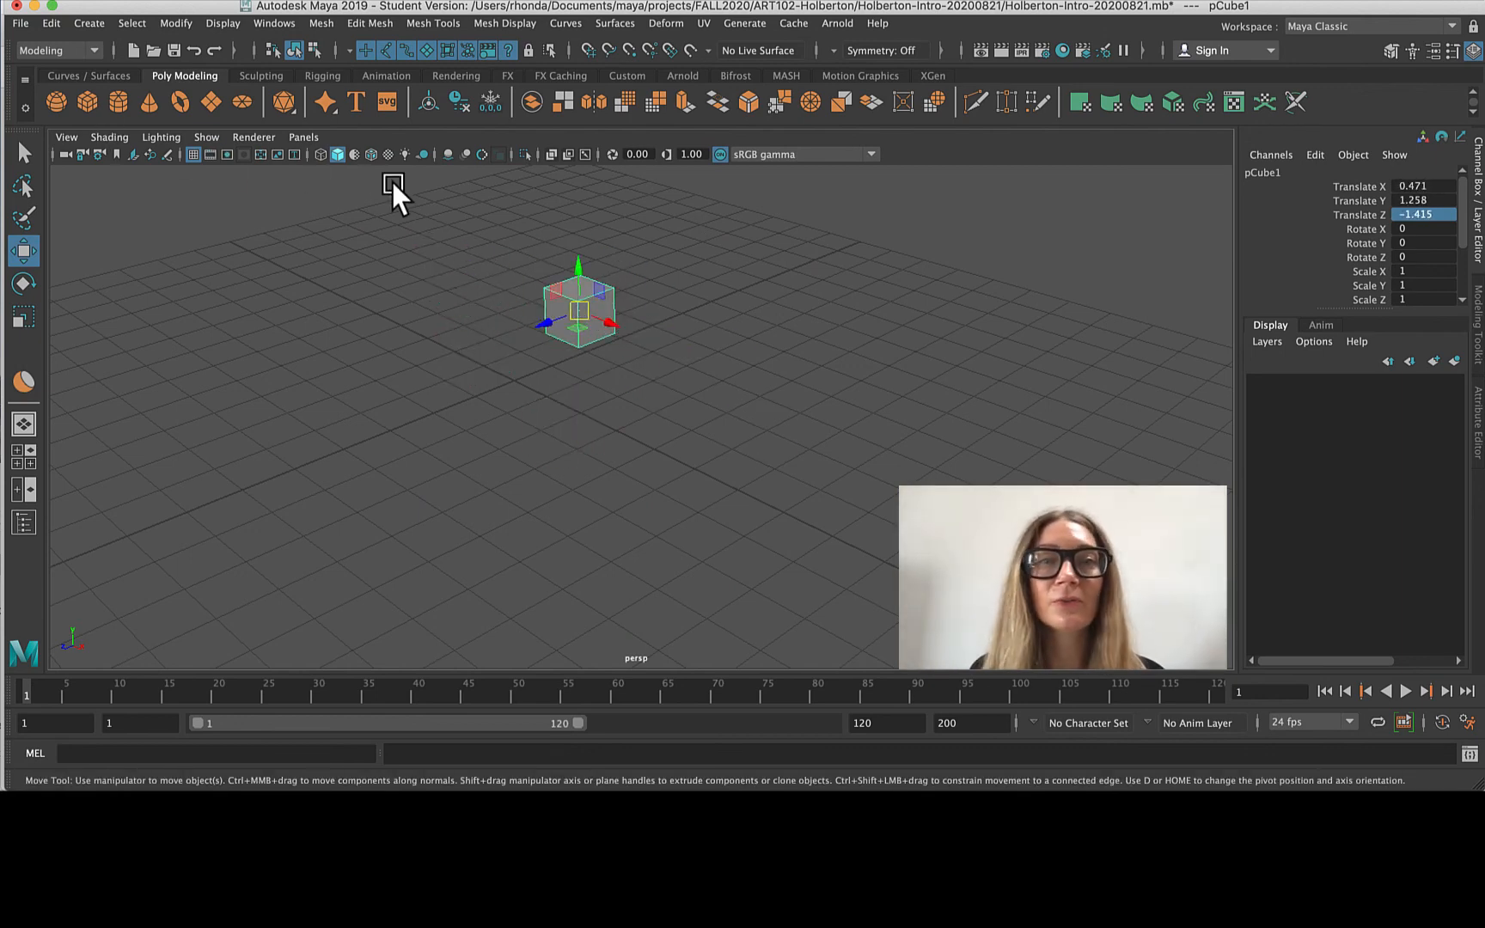
Create a second polygon cube and delete it, and add a polygon sphere moved along X to about -9.9.
{"action": "left_click", "coordinate": [88, 101]}
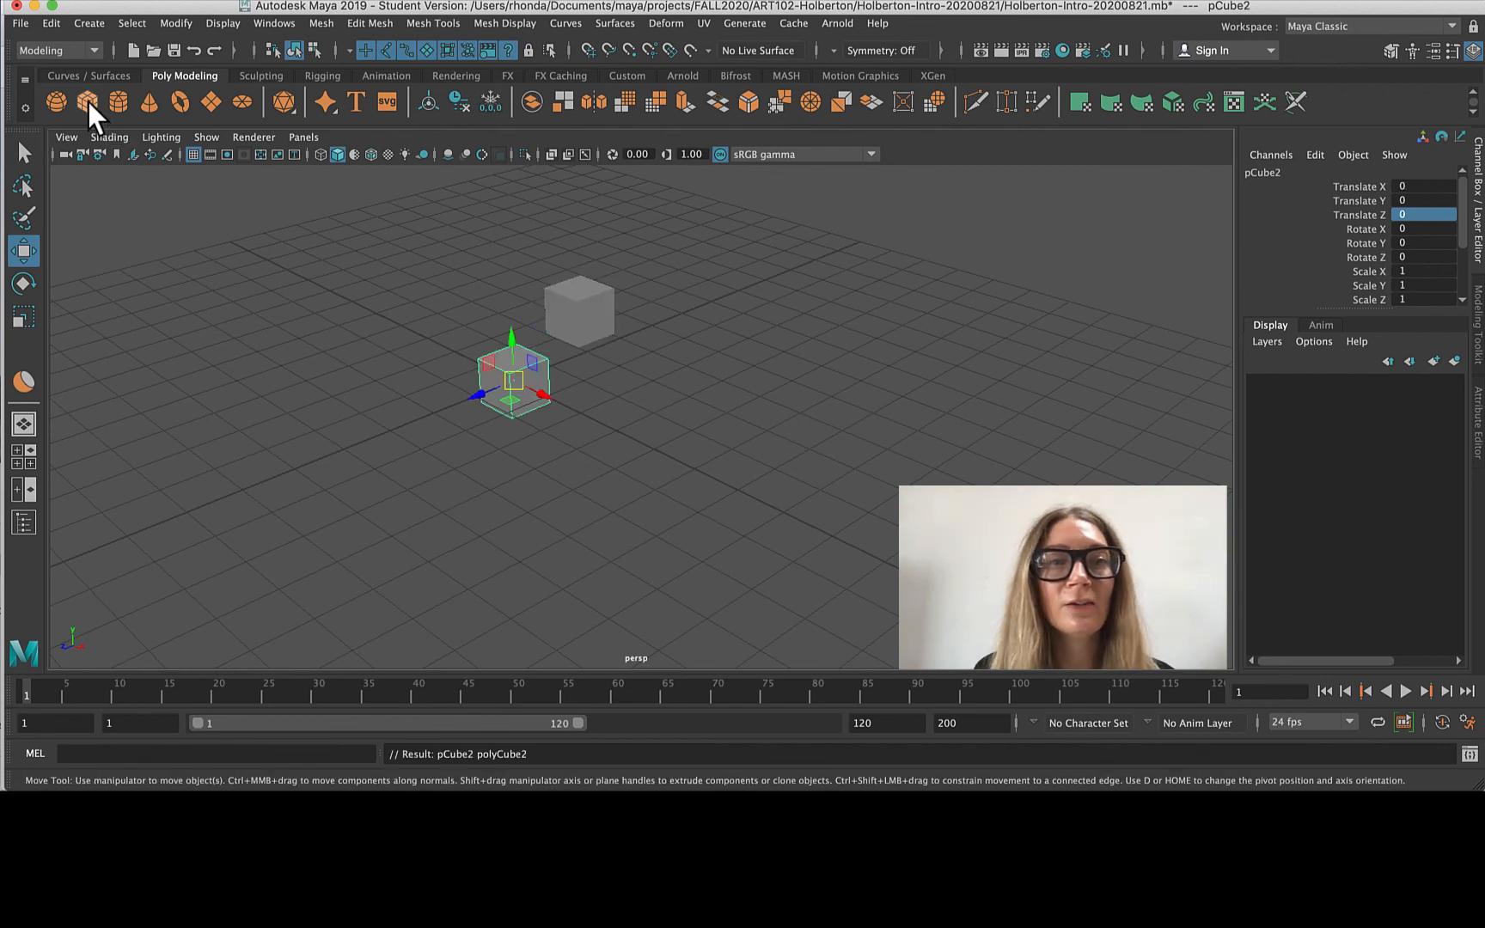
{"action": "key", "text": "Delete"}
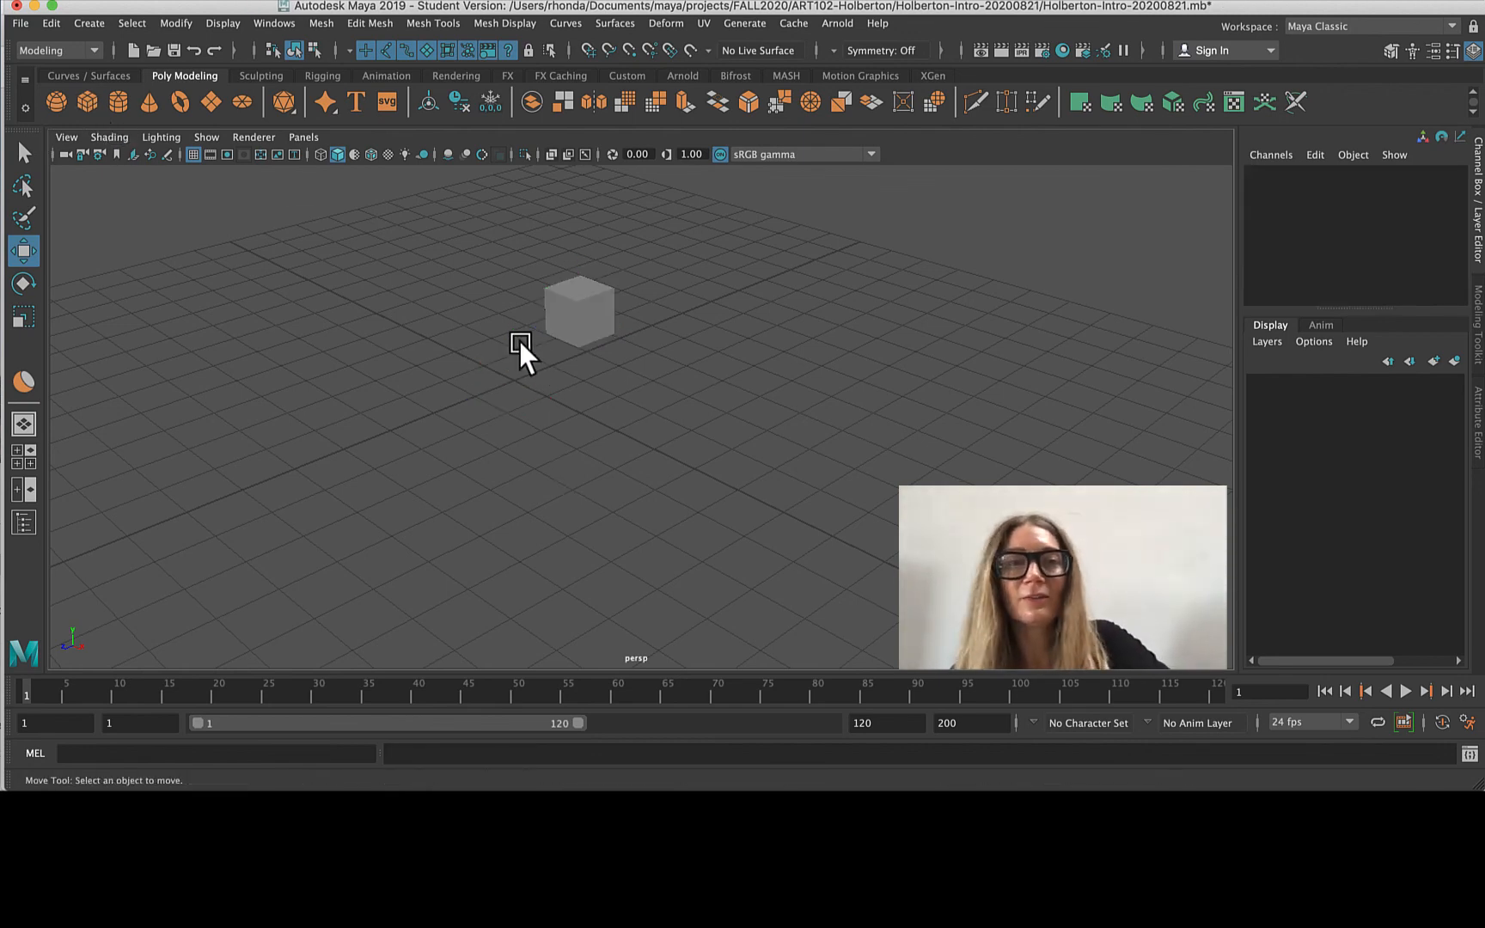
{"action": "left_click", "coordinate": [62, 105]}
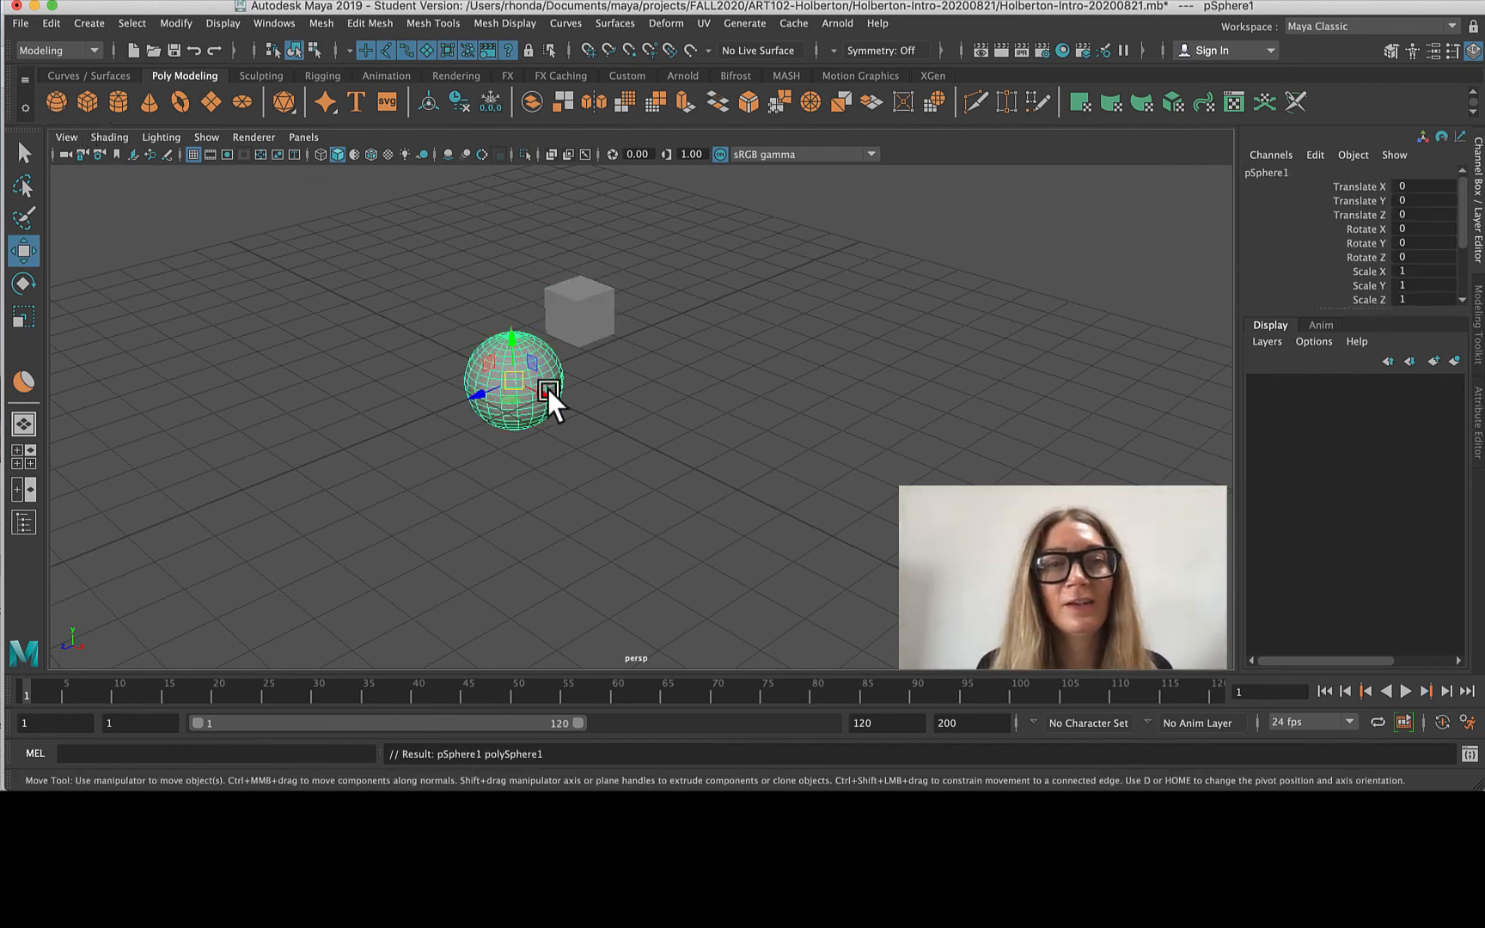
{"action": "left_click_drag", "start_coordinate": [540, 410], "coordinate": [297, 251]}
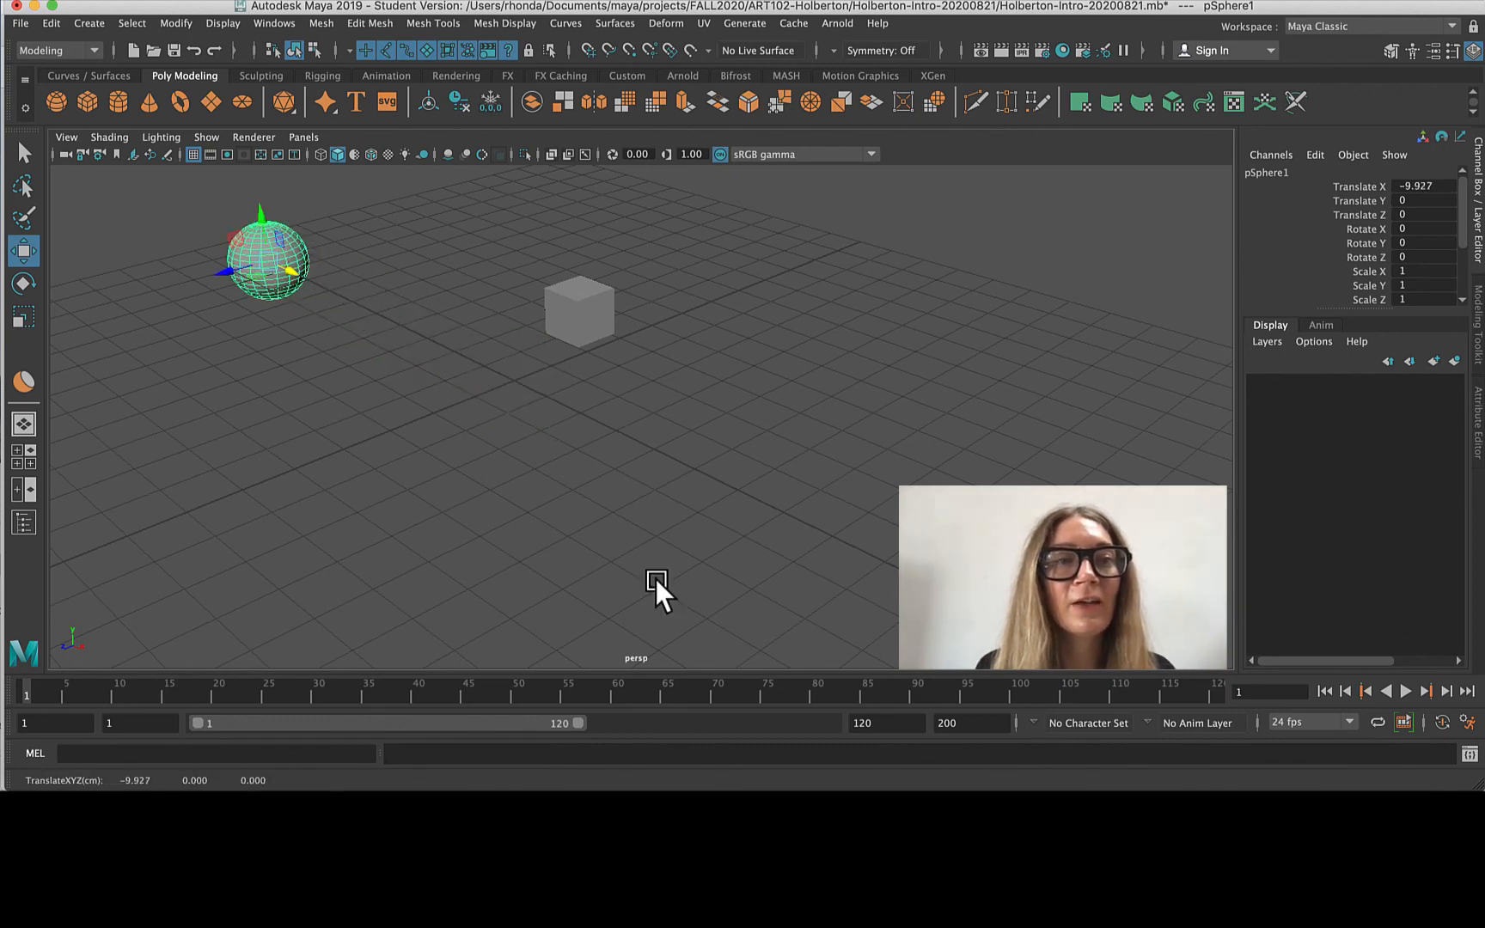
Create a polygon cylinder moved to about X 7.5, Z -5.9, and a polygon cone moved along Z to about -9.5.
{"action": "left_click", "coordinate": [118, 103]}
{"action": "left_click_drag", "start_coordinate": [555, 410], "coordinate": [954, 388]}
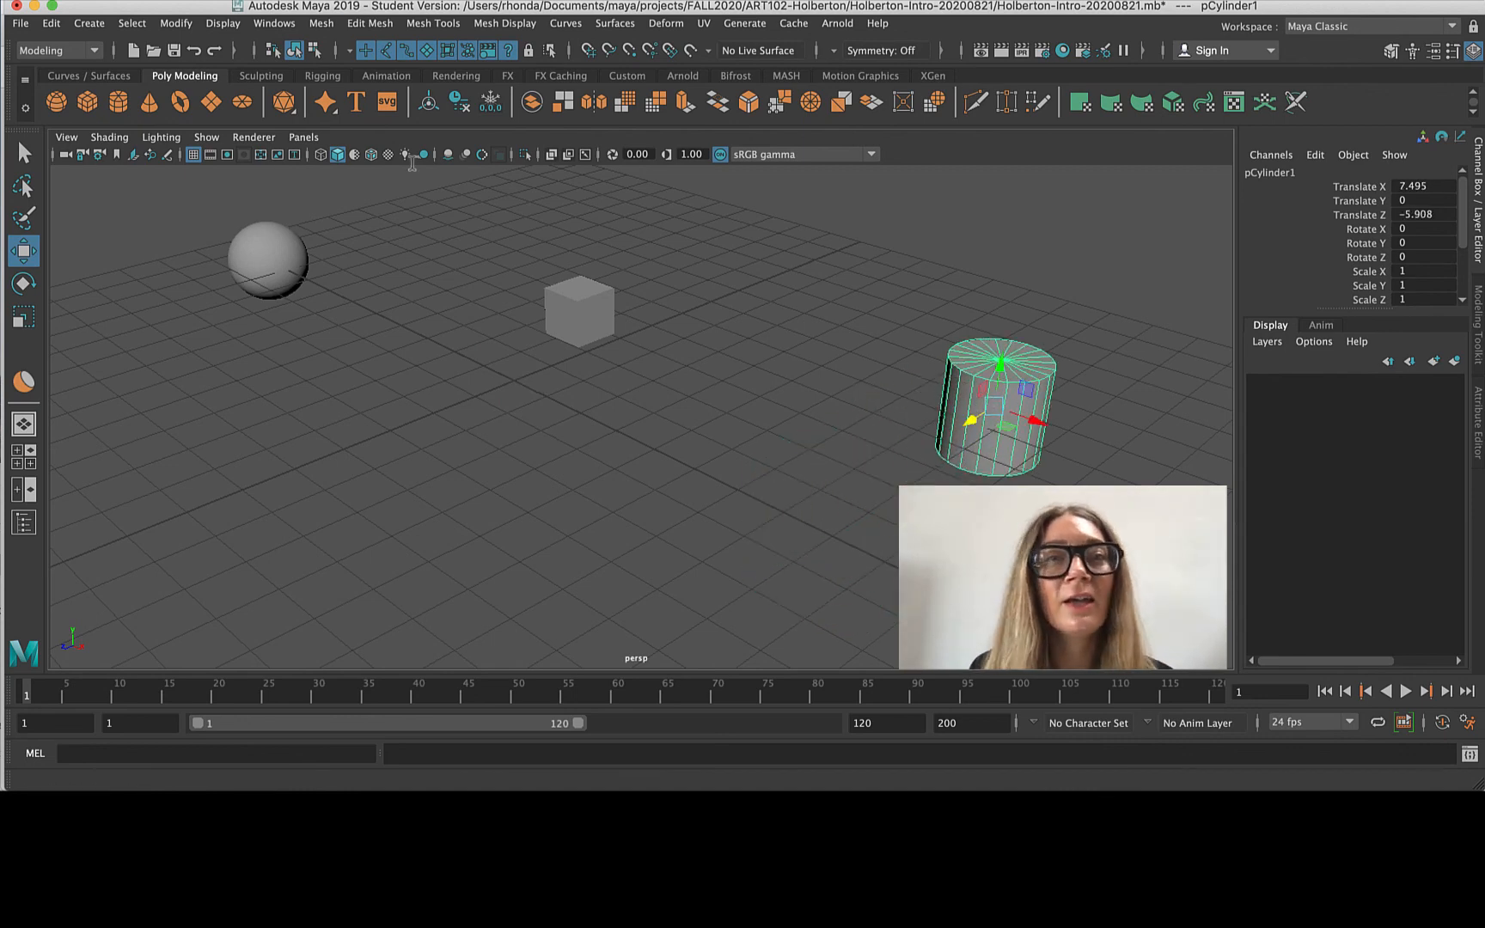
{"action": "left_click", "coordinate": [148, 104]}
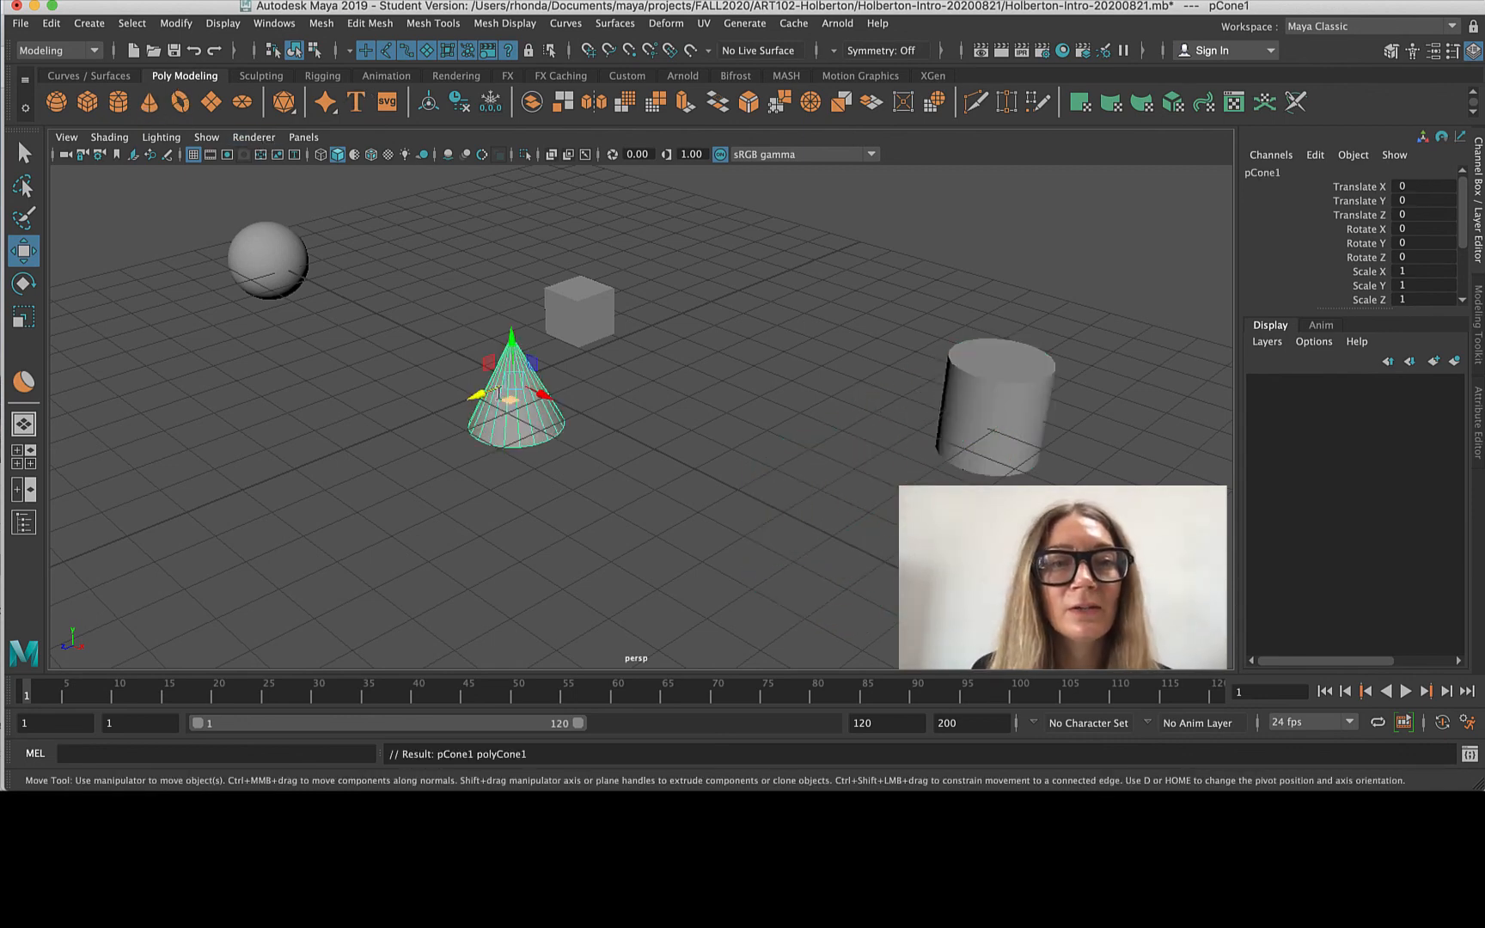
{"action": "middle_click_drag", "start_coordinate": [537, 478], "coordinate": [818, 356]}
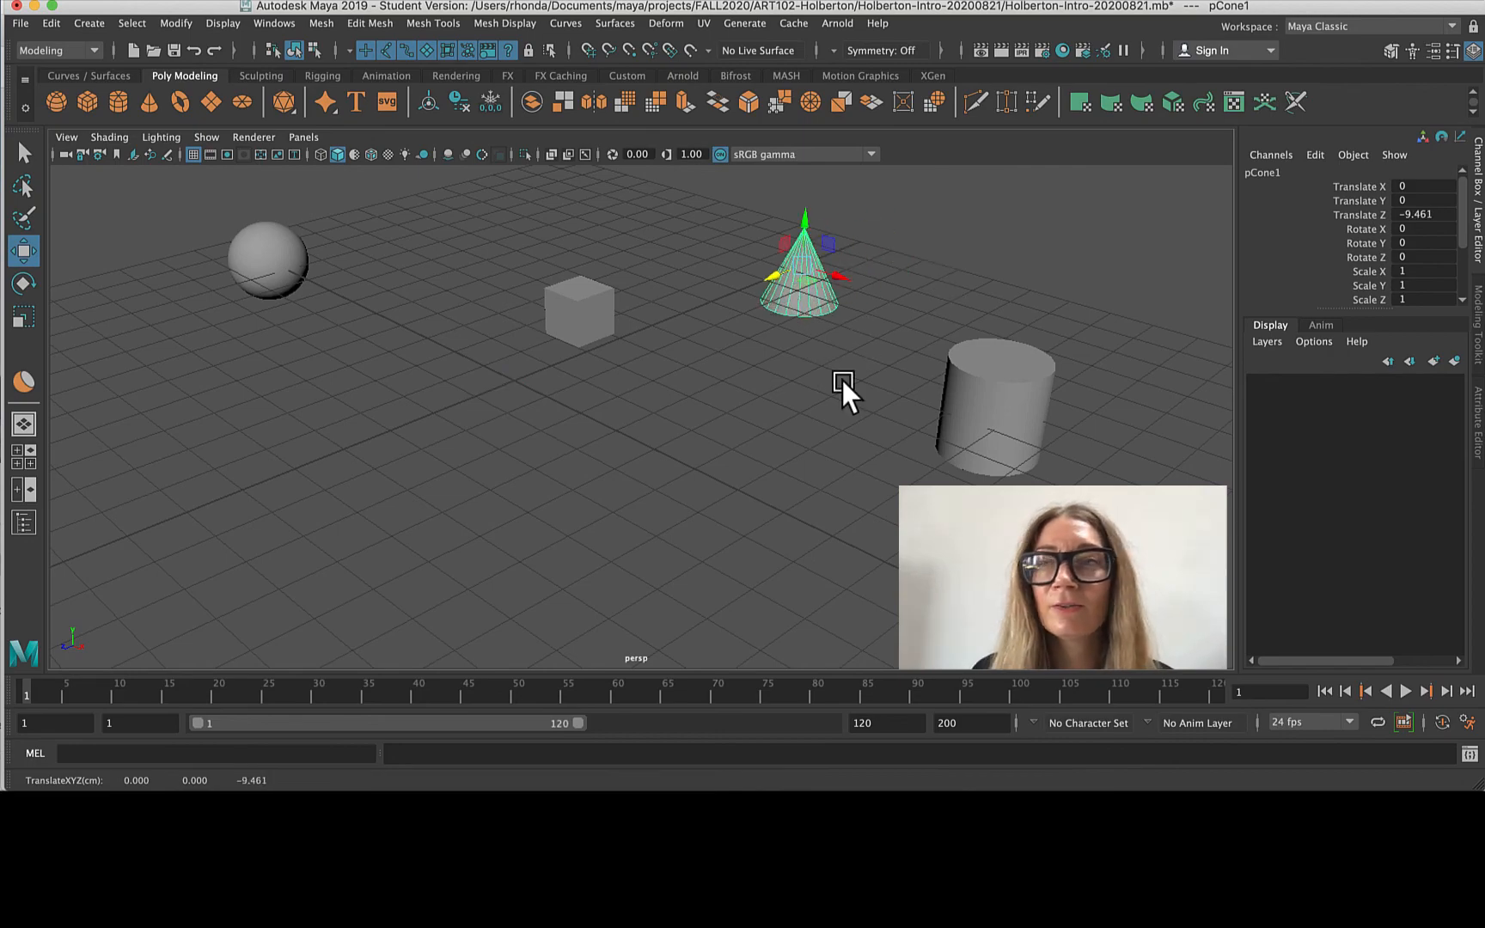